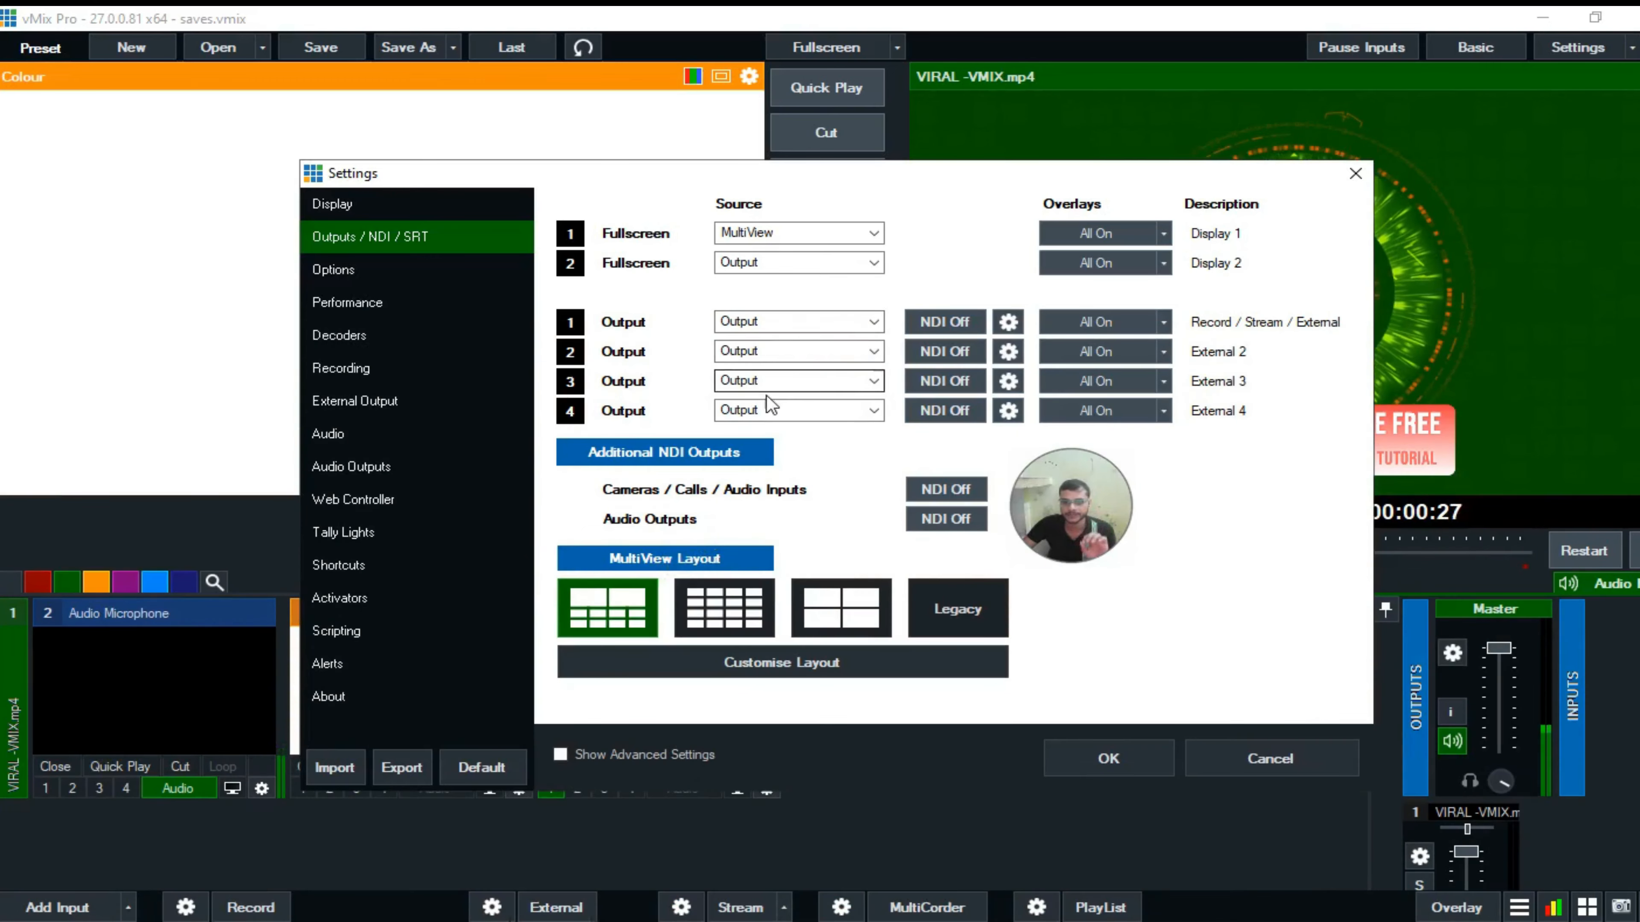
Apply the output settings and start fullscreen output, with Output as the source for Display 1
left_click(1109, 758)
left_click(826, 47)
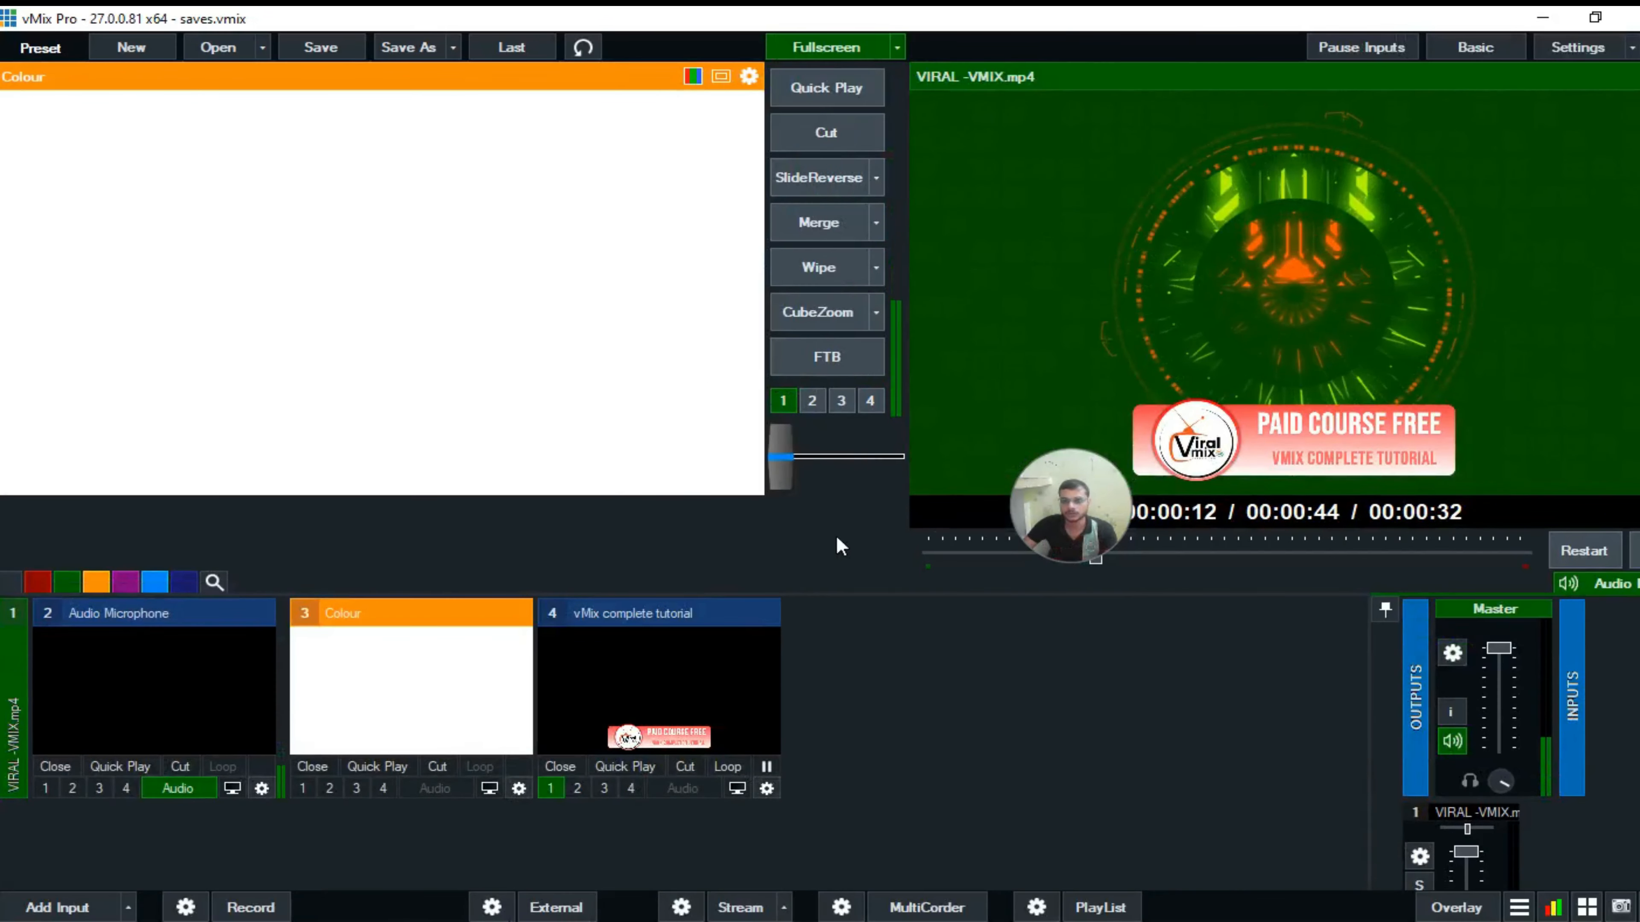
mouse_move(894, 294)
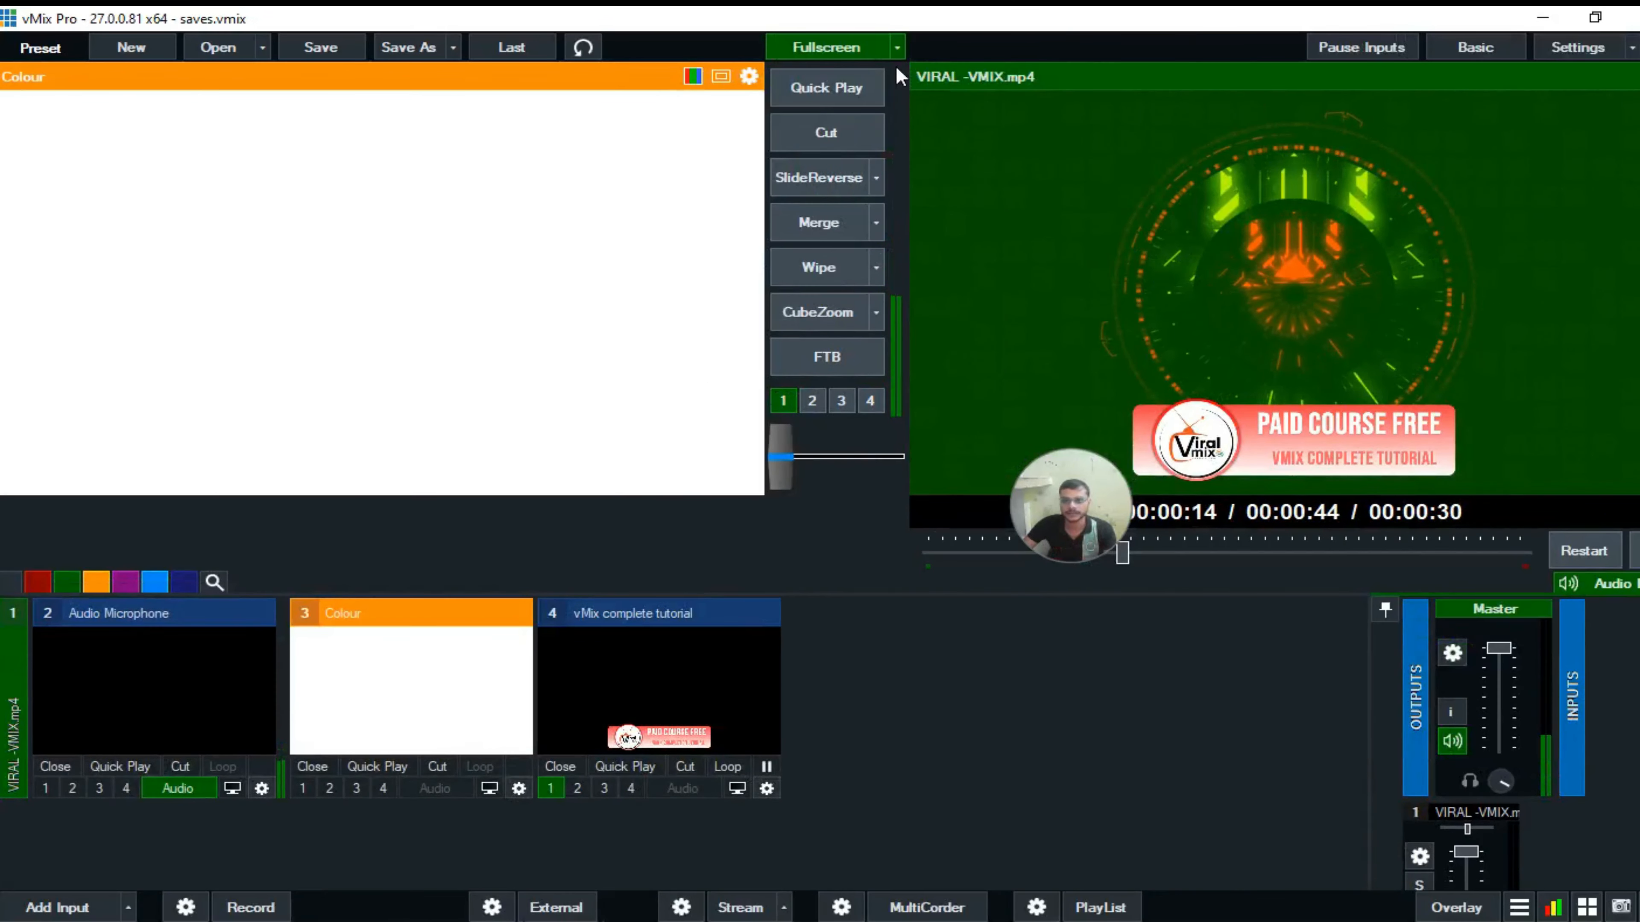
left_click(899, 47)
mouse_move(901, 74)
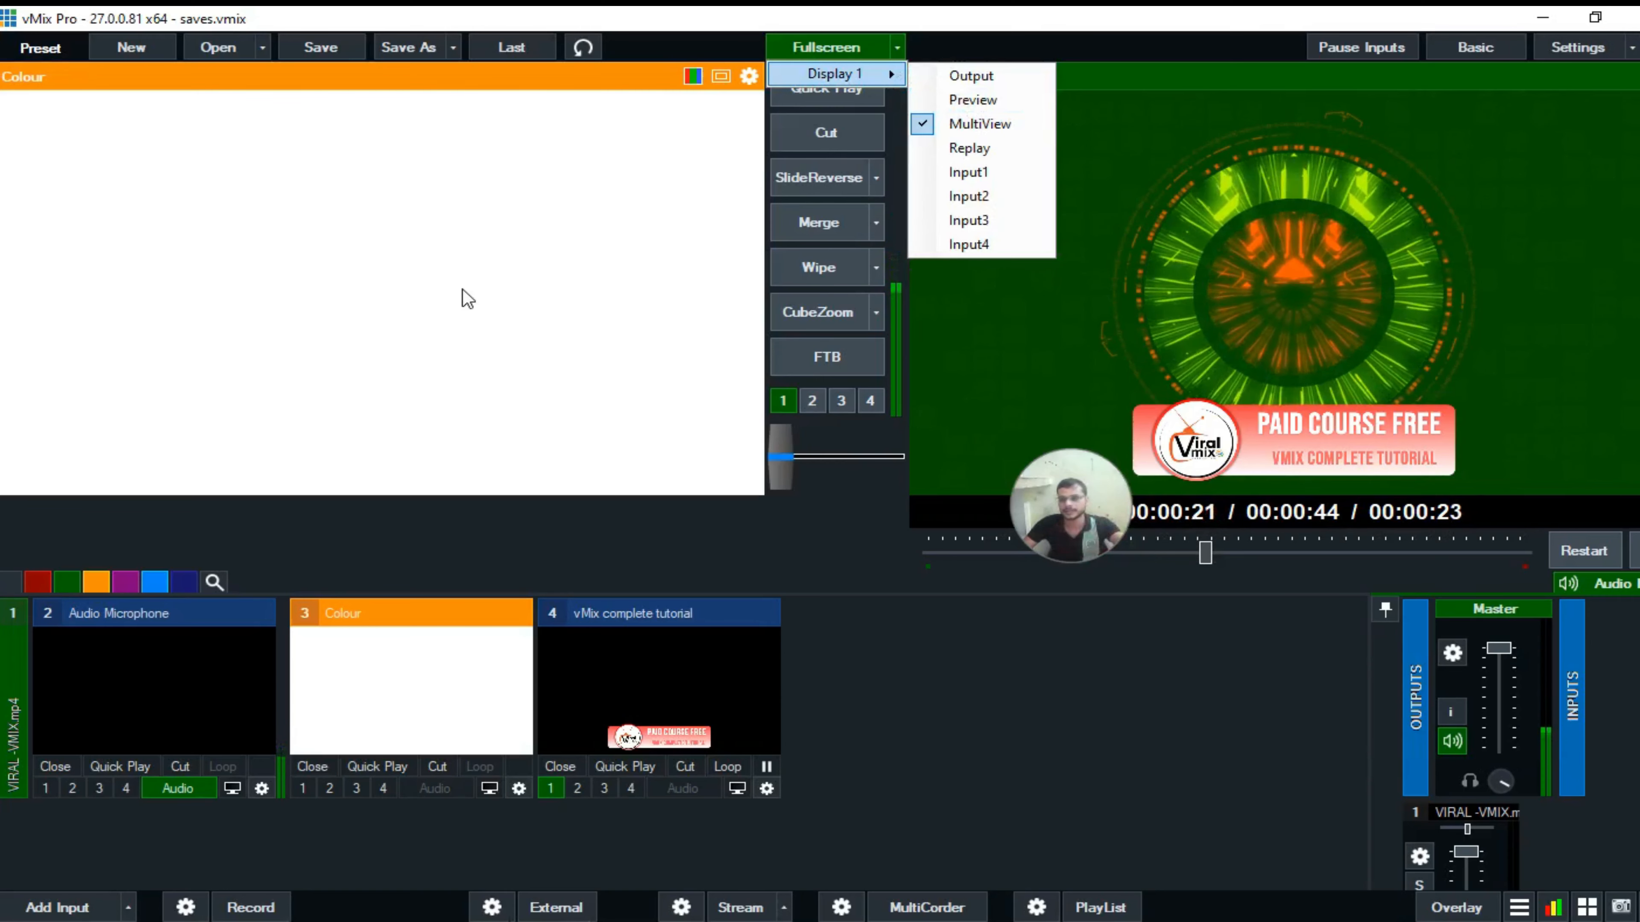
left_click(948, 77)
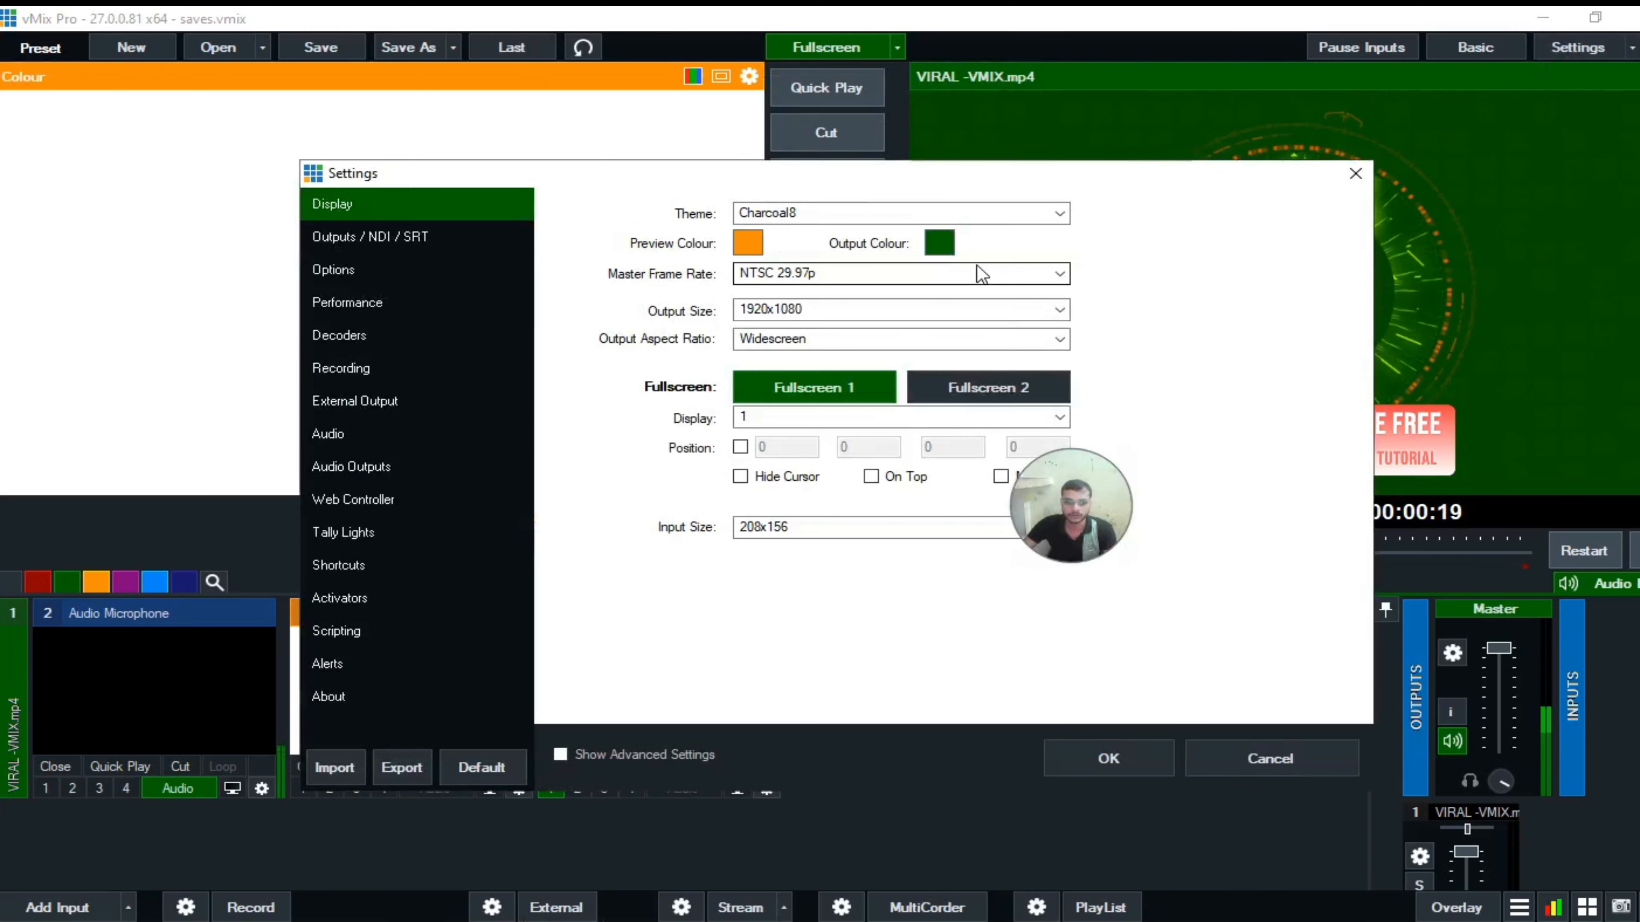
Turn fullscreen output off and select the MultiView layout with two large views above rows of small ones
left_click(1354, 175)
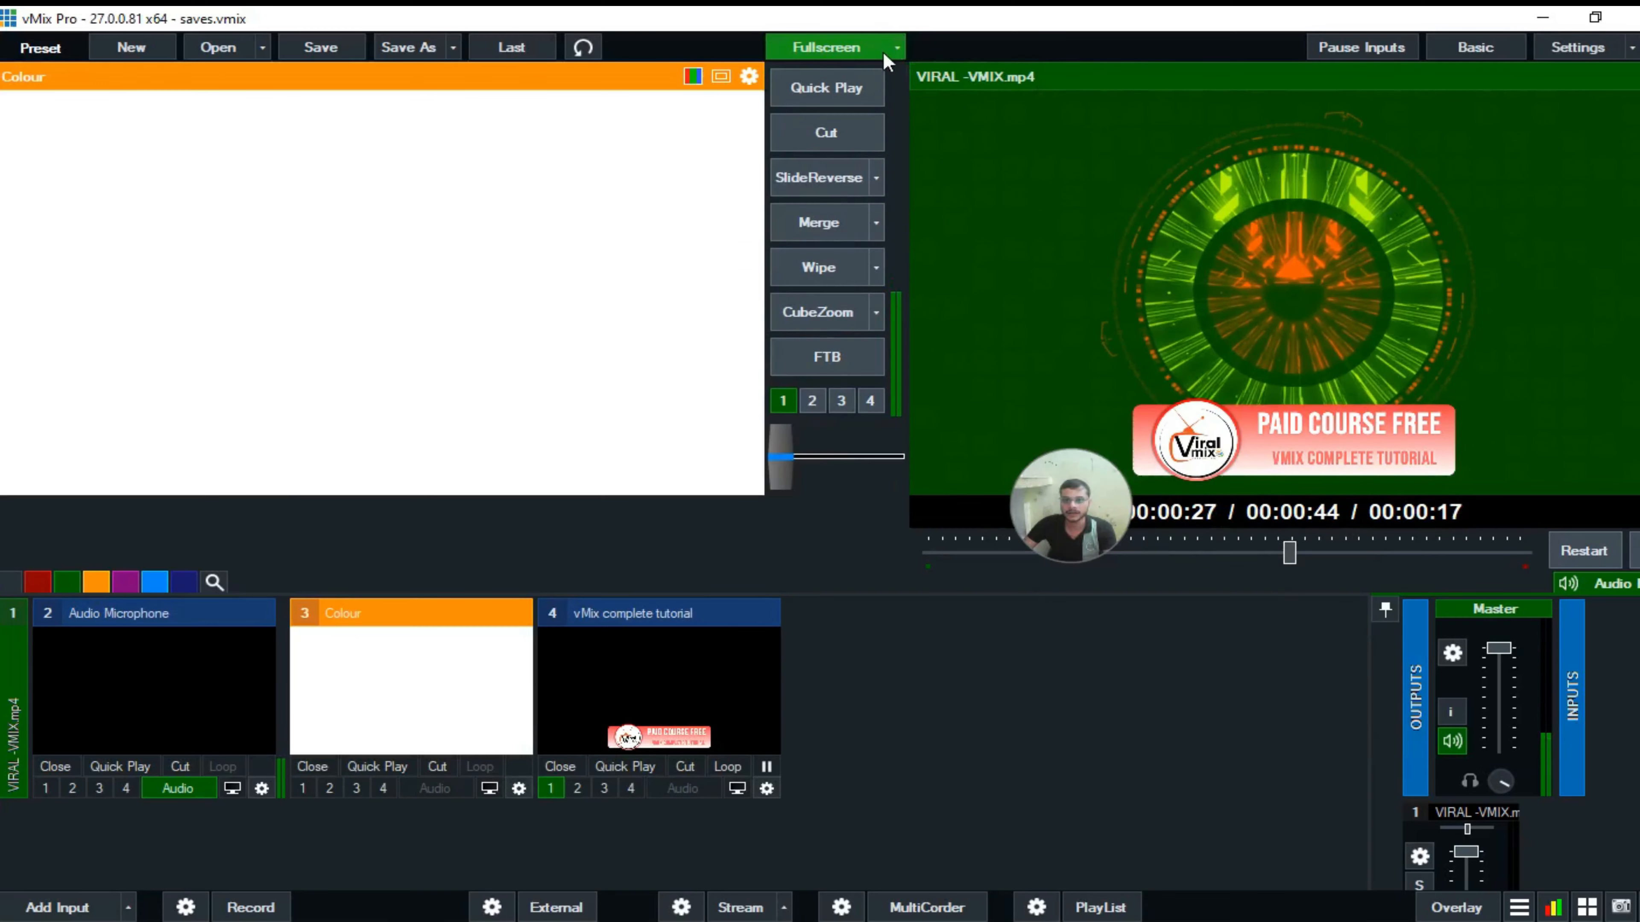
left_click(859, 53)
left_click(1570, 58)
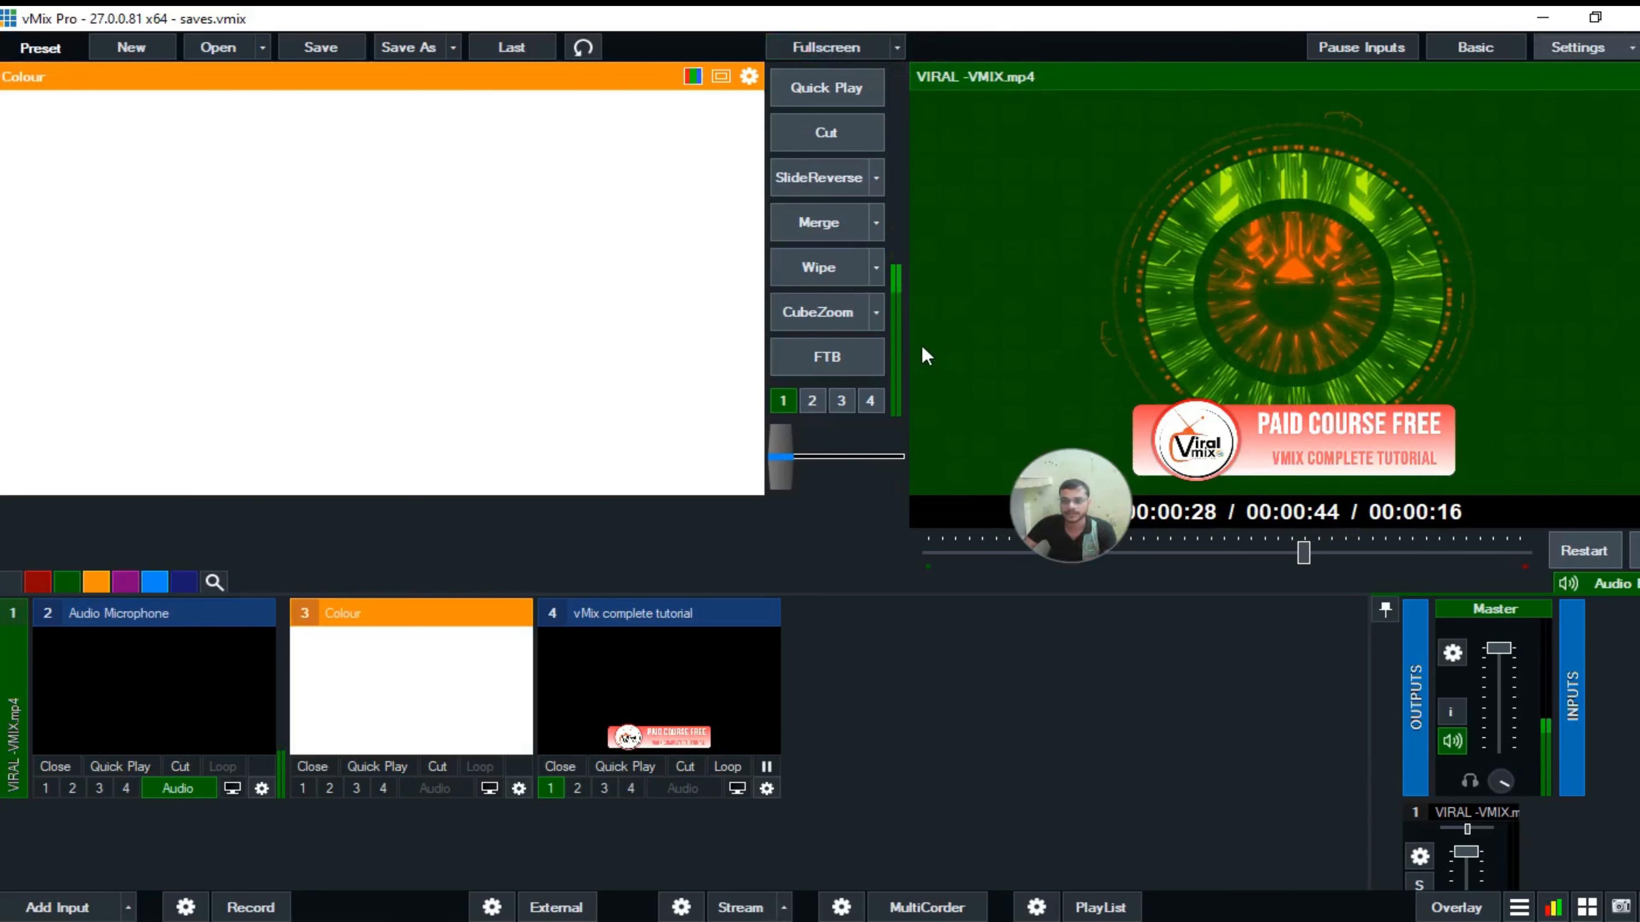
left_click(333, 239)
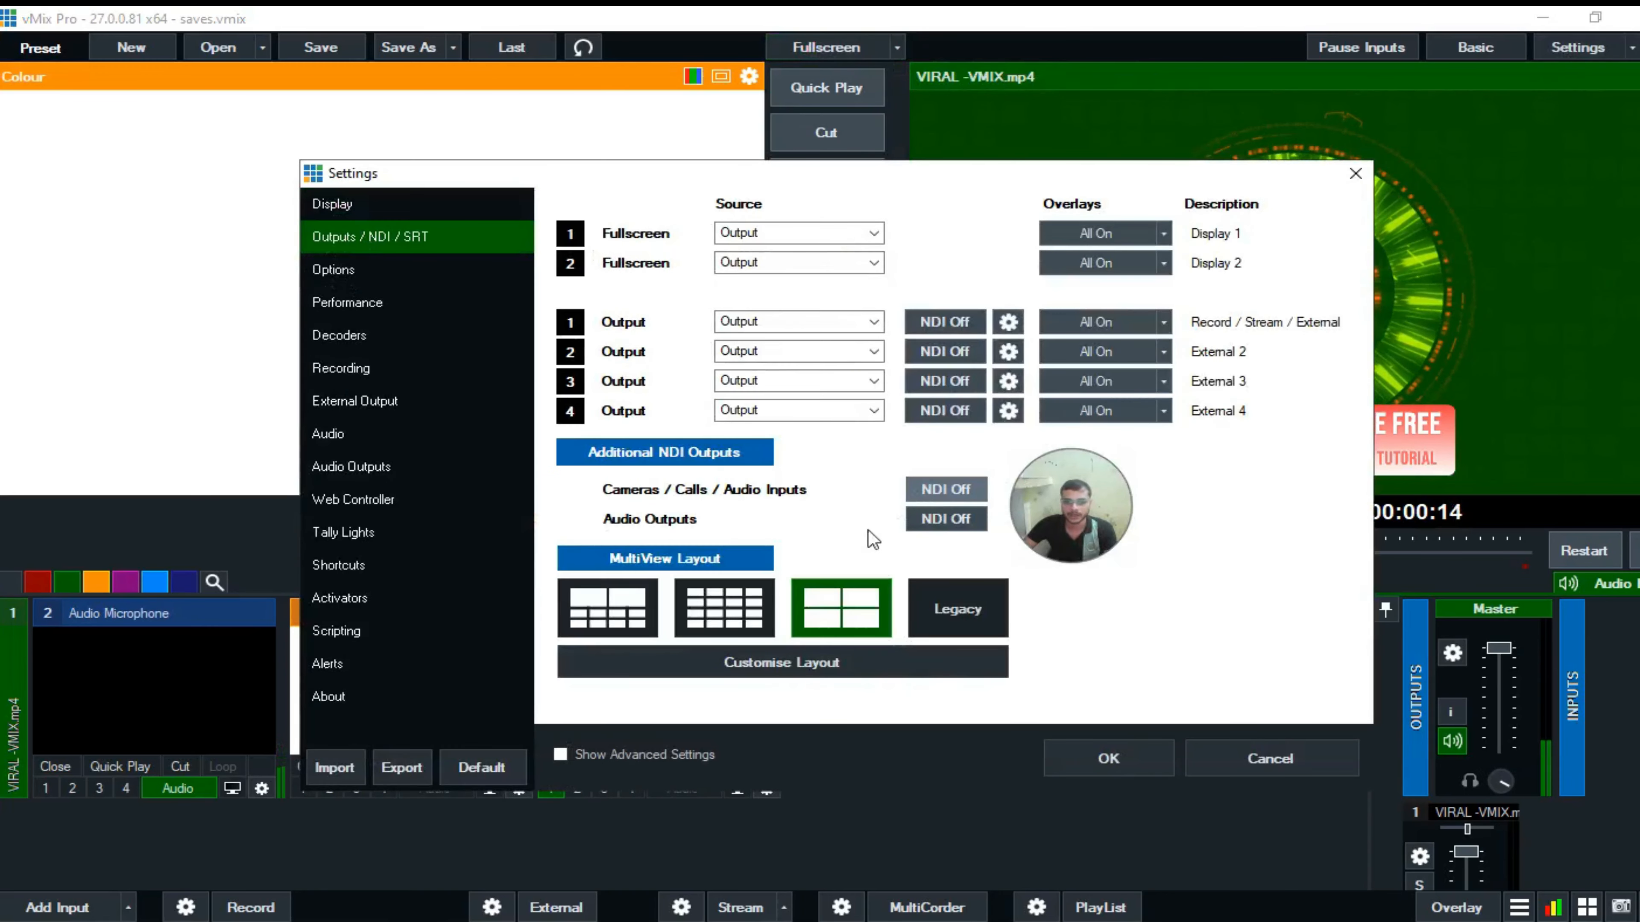
left_click(617, 625)
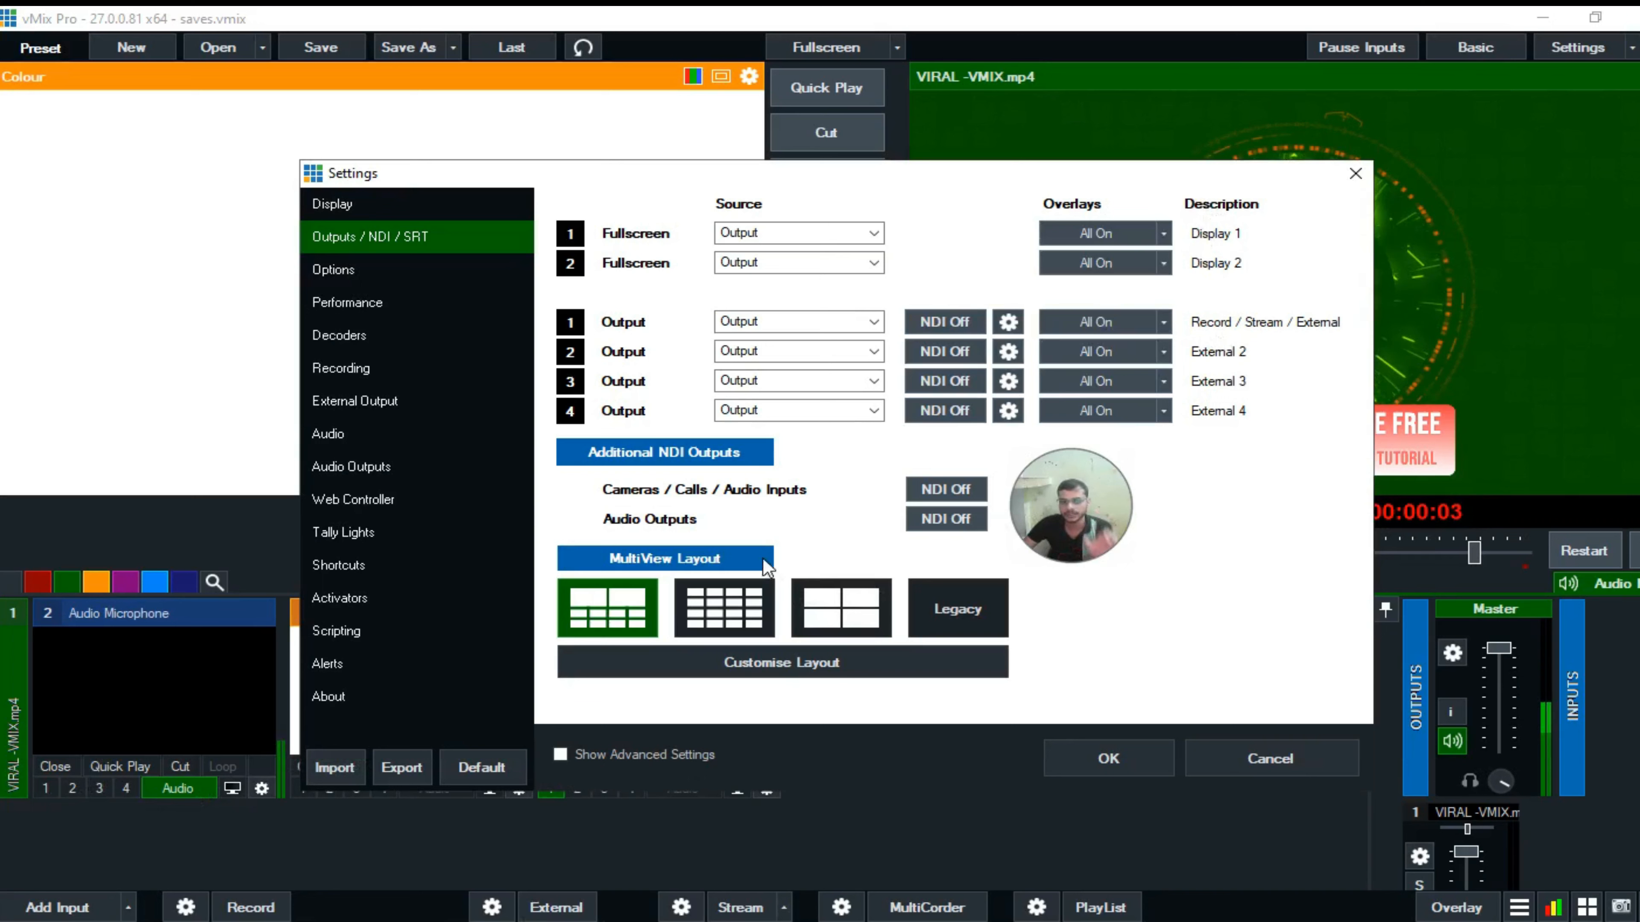
Review the Options, Performance, Decoders, Recording and External Output settings
left_click(336, 269)
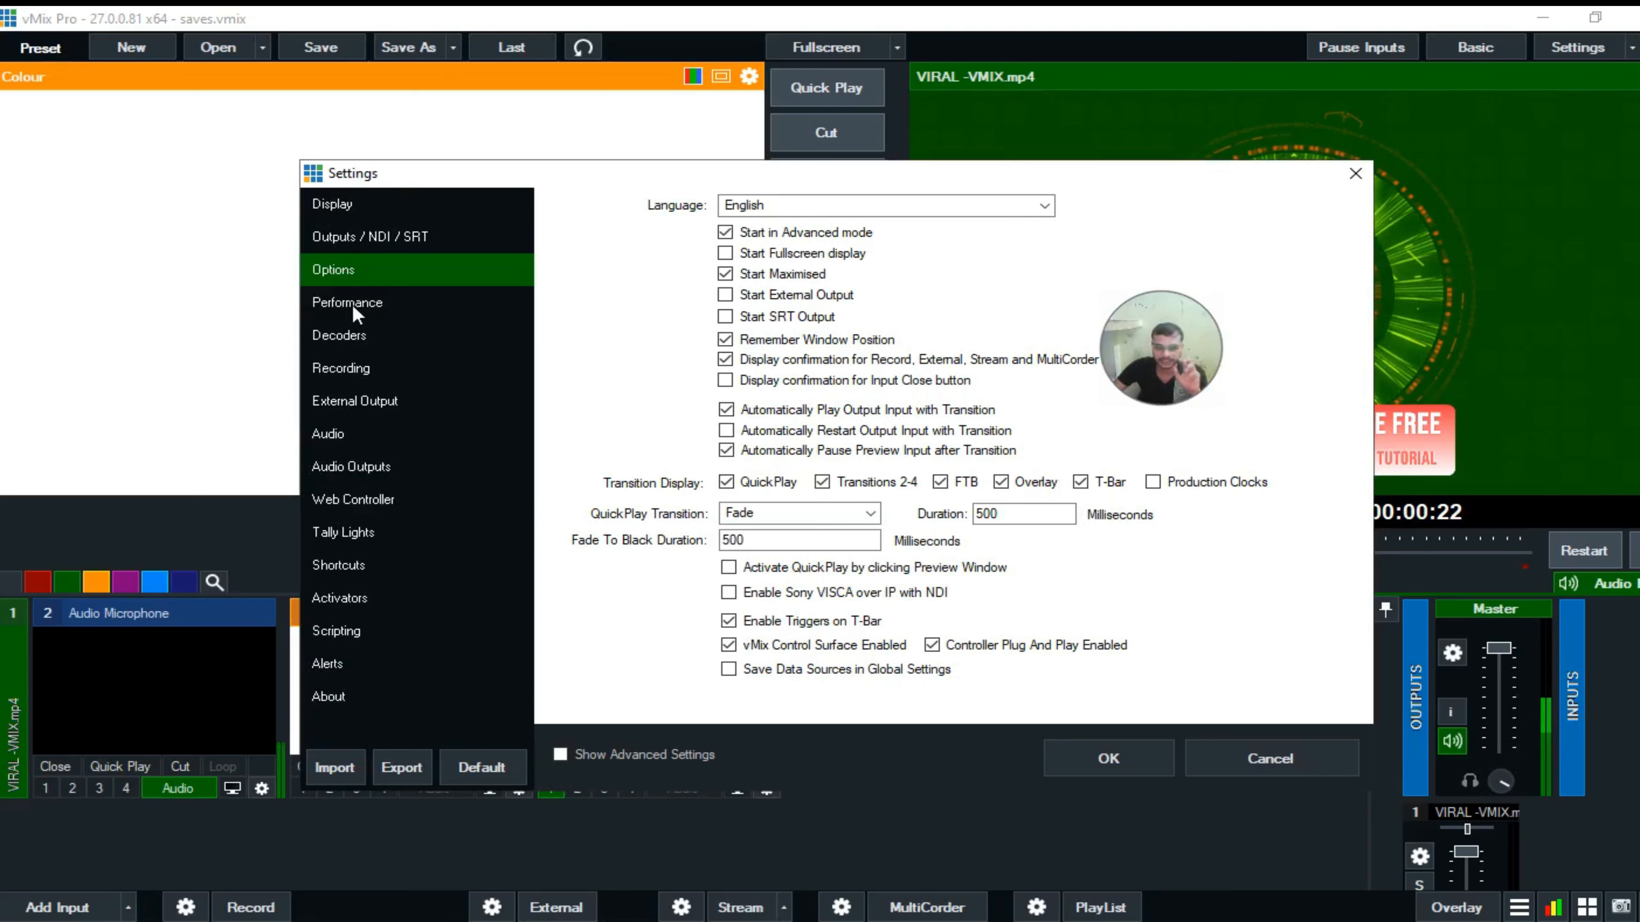
left_click(380, 304)
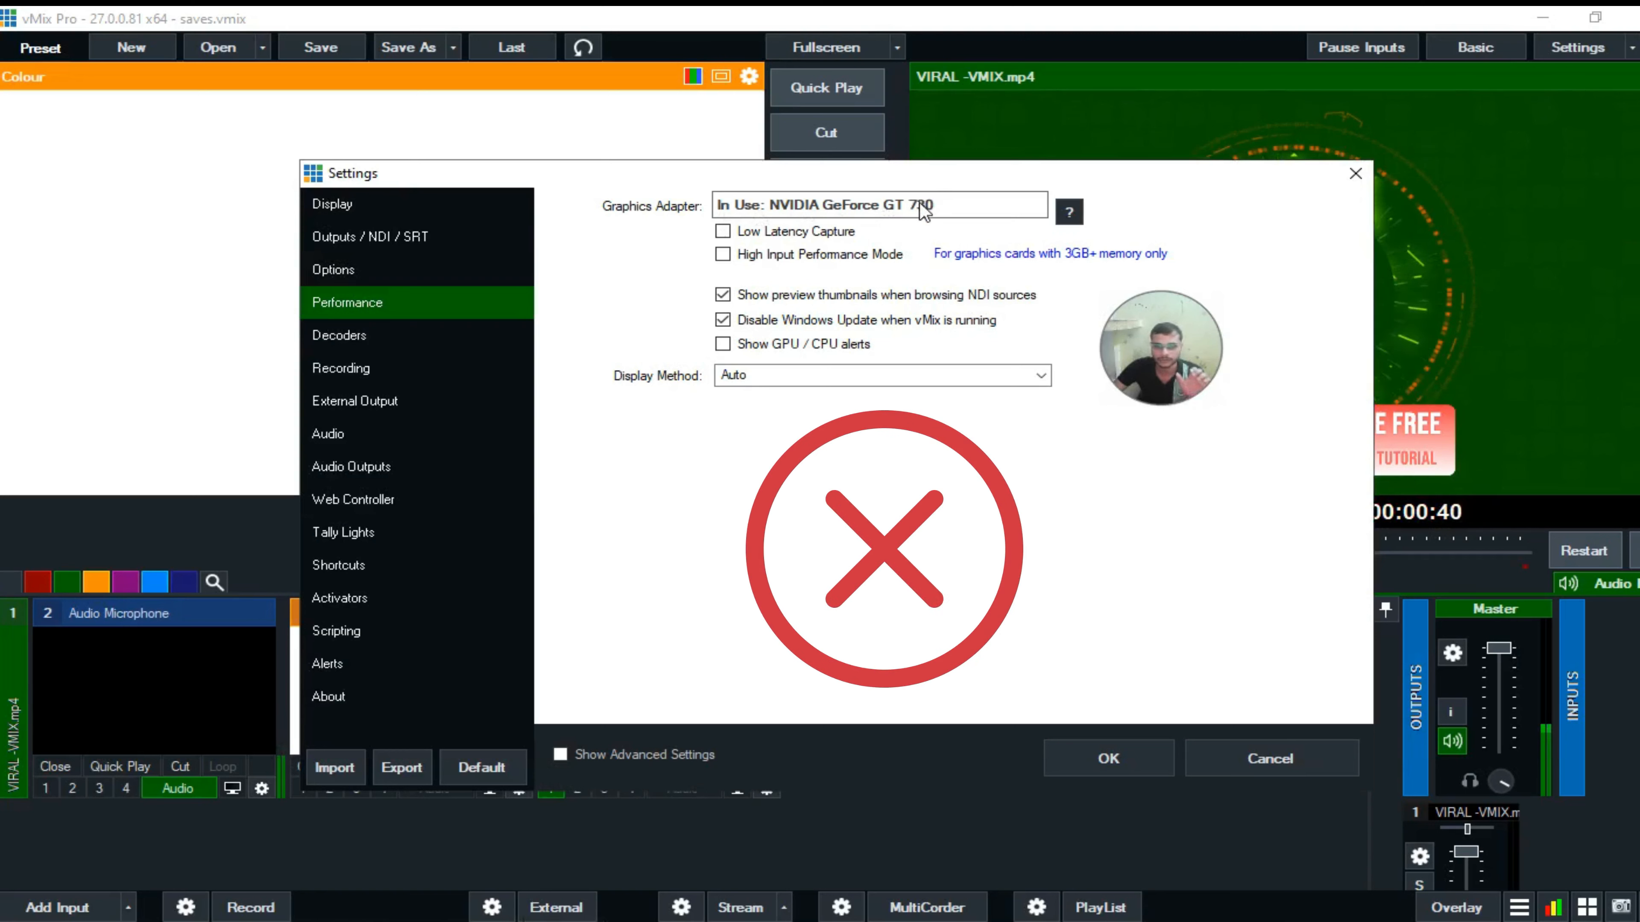
left_click(395, 333)
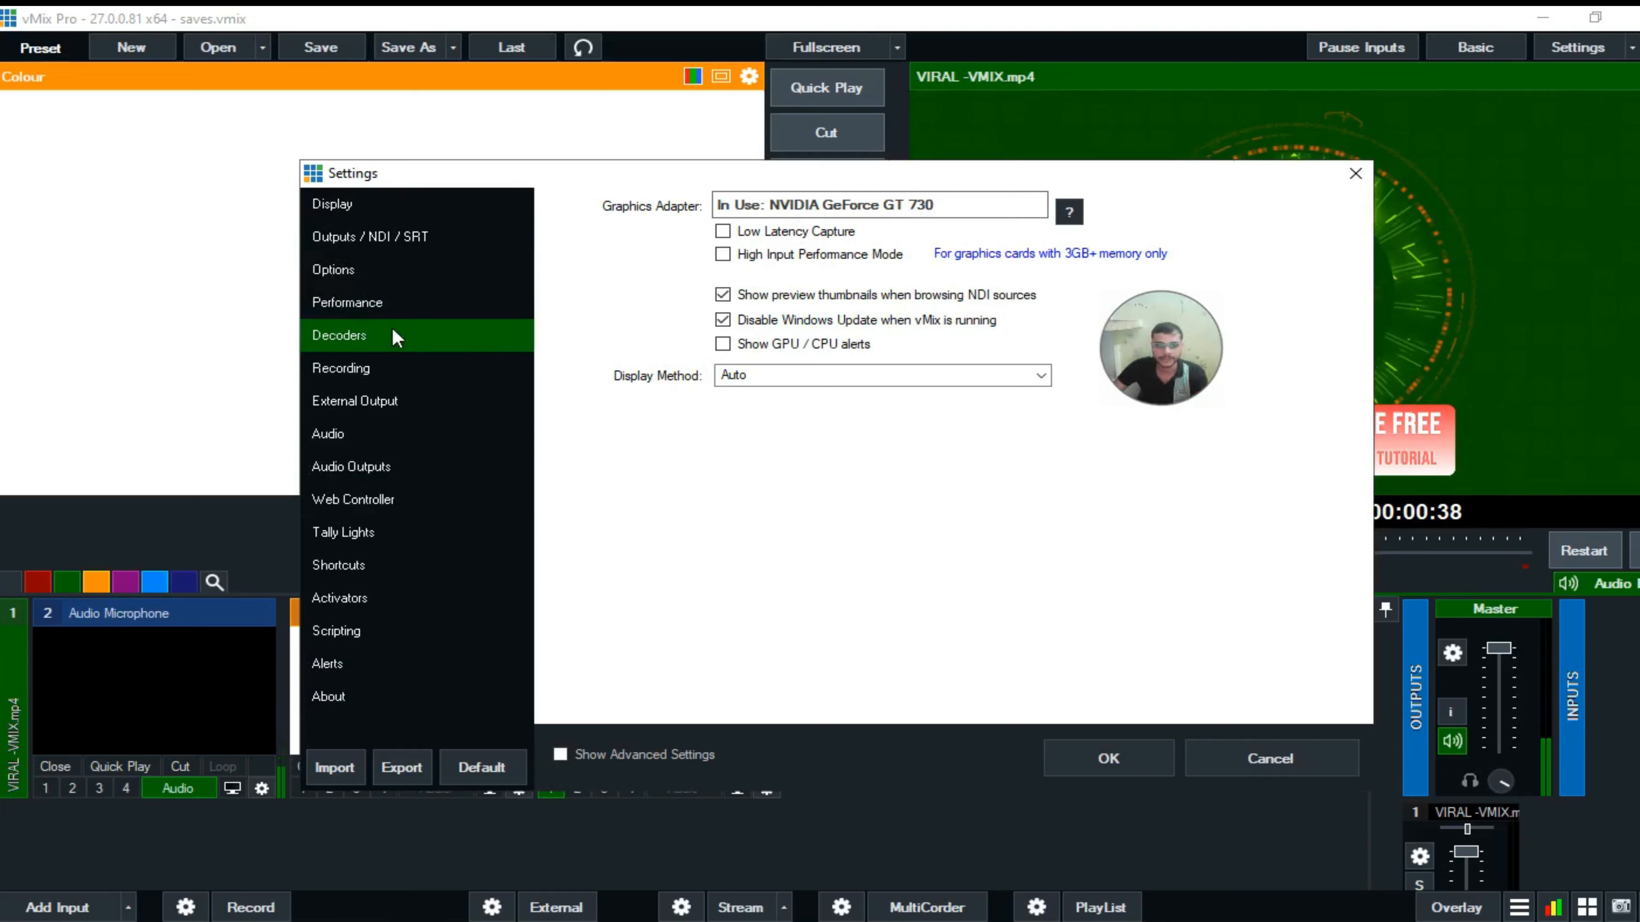
left_click(357, 375)
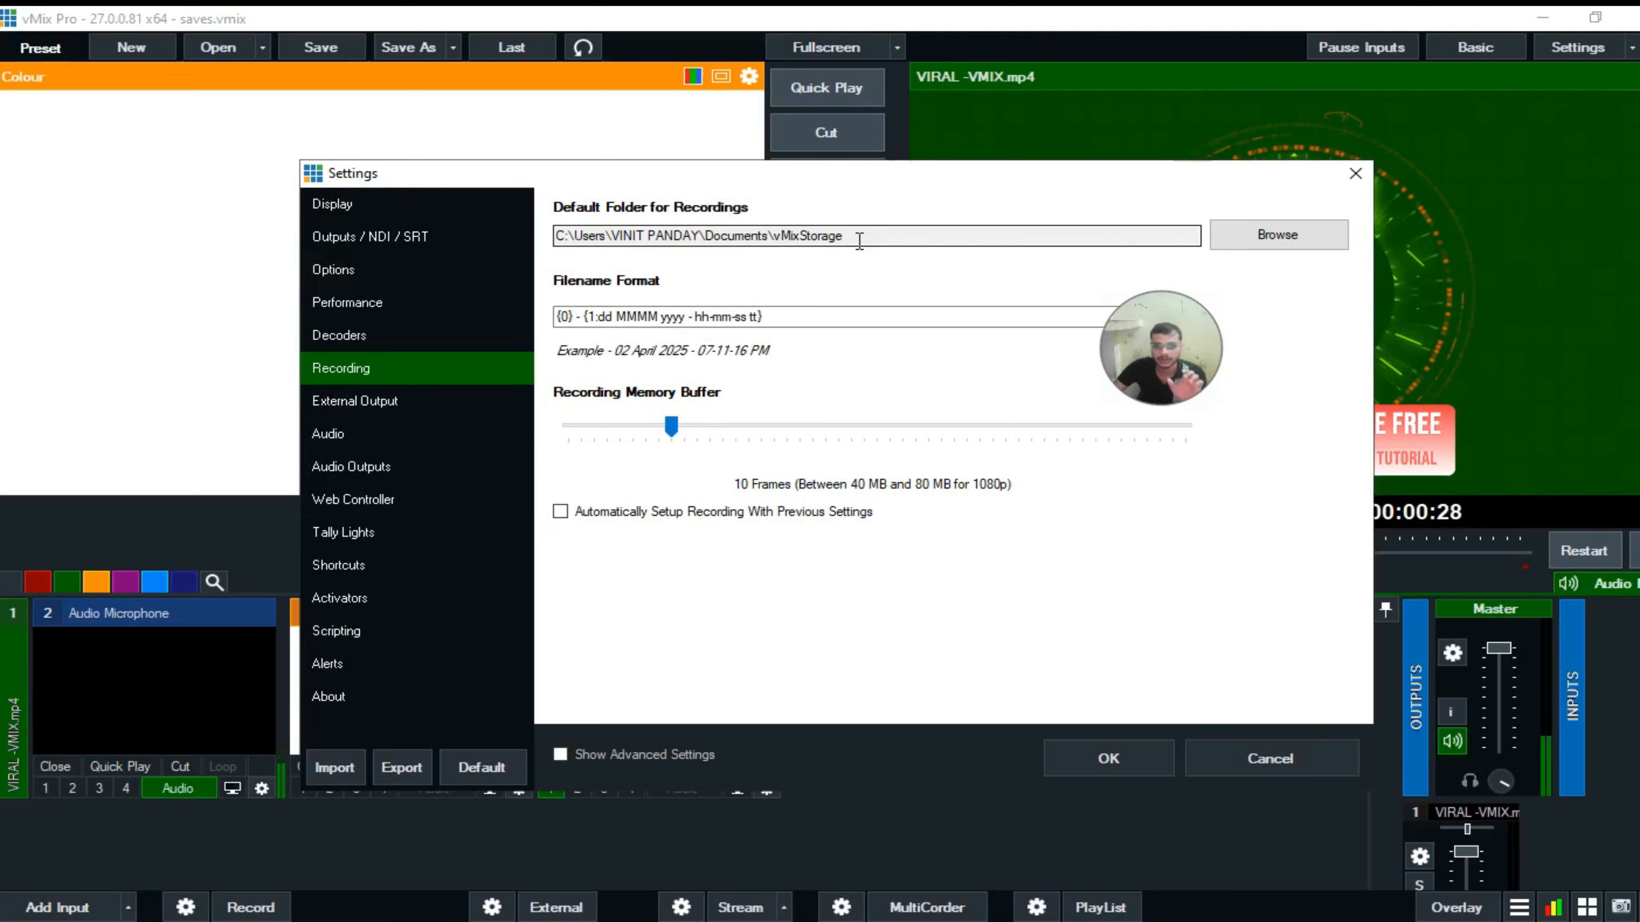
left_click(364, 407)
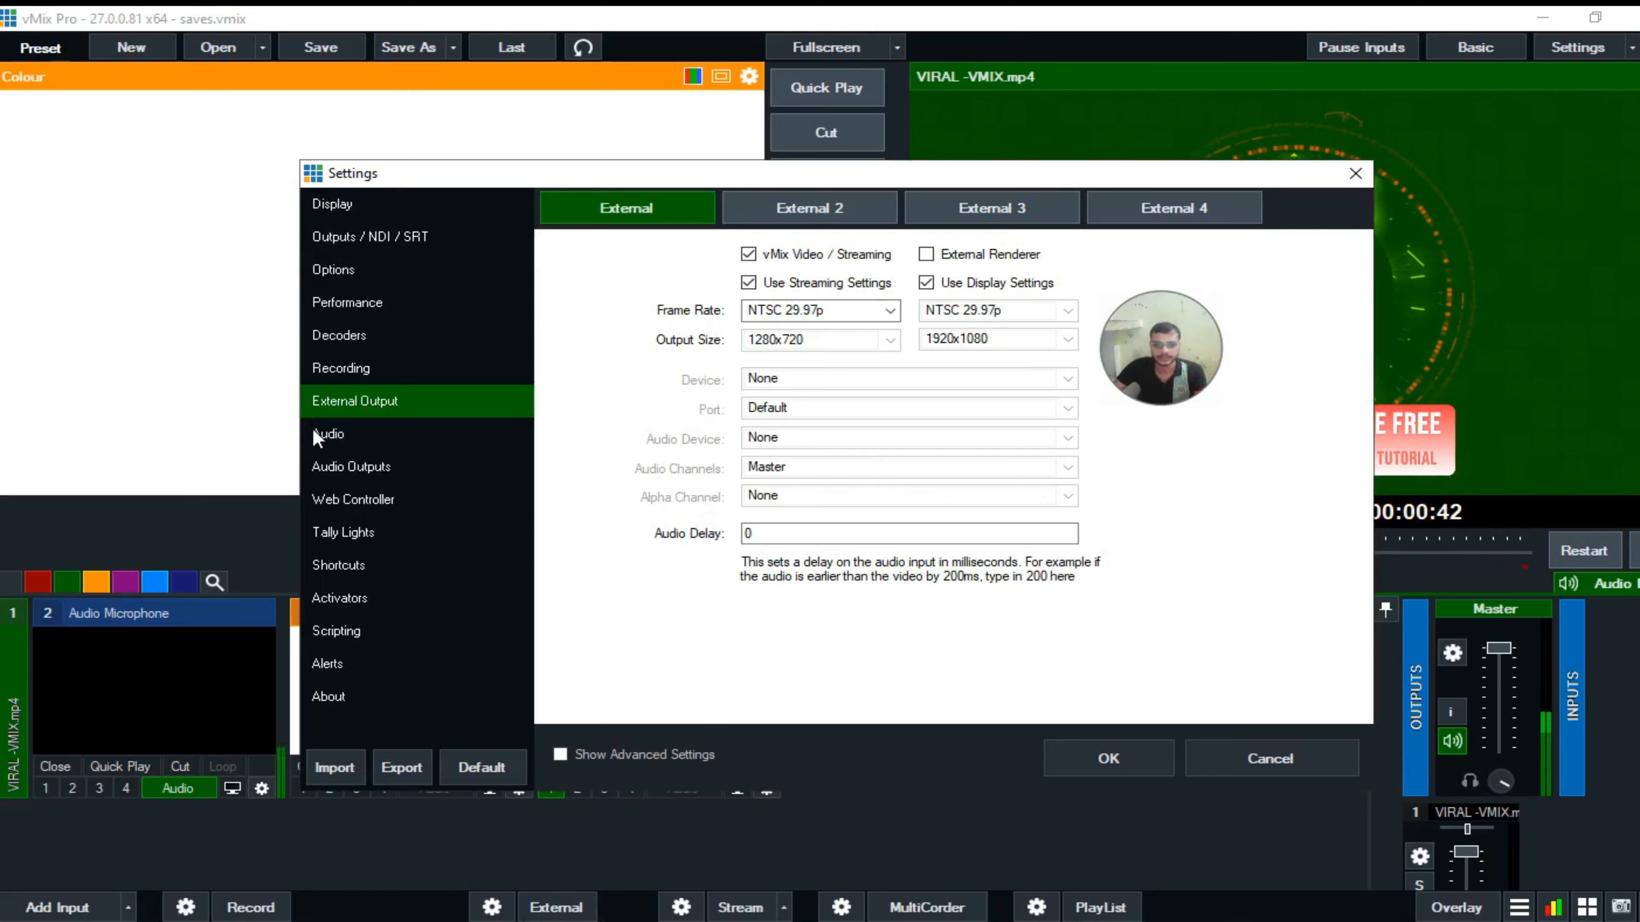
Examine the Audio and Audio Outputs settings and check the current Windows playback device
left_click(330, 433)
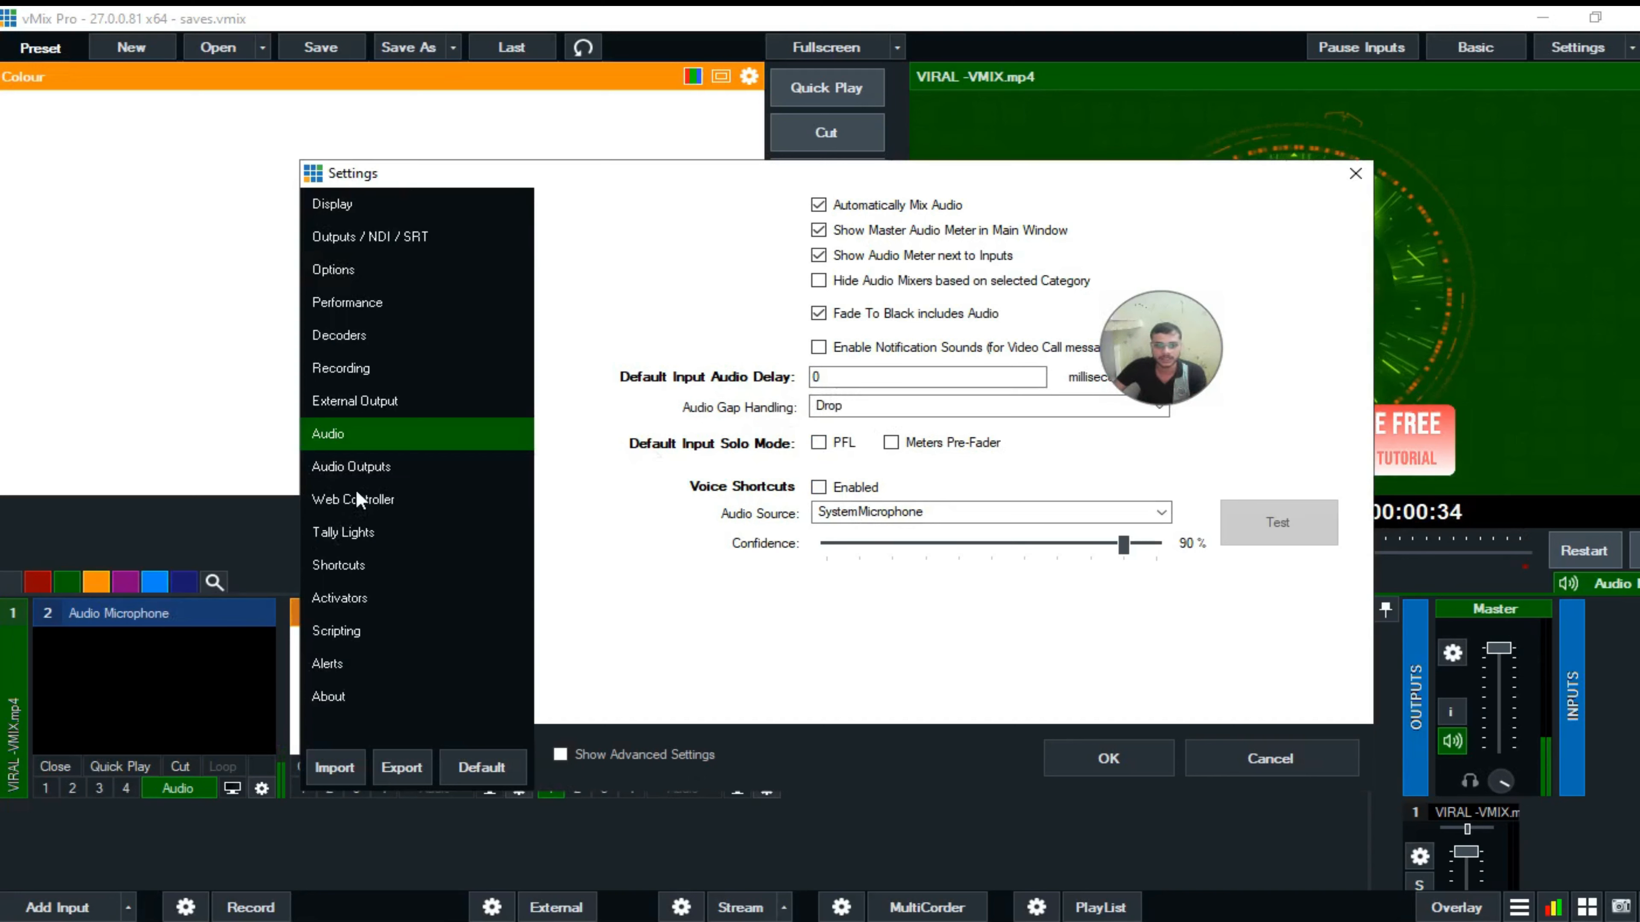
left_click(353, 469)
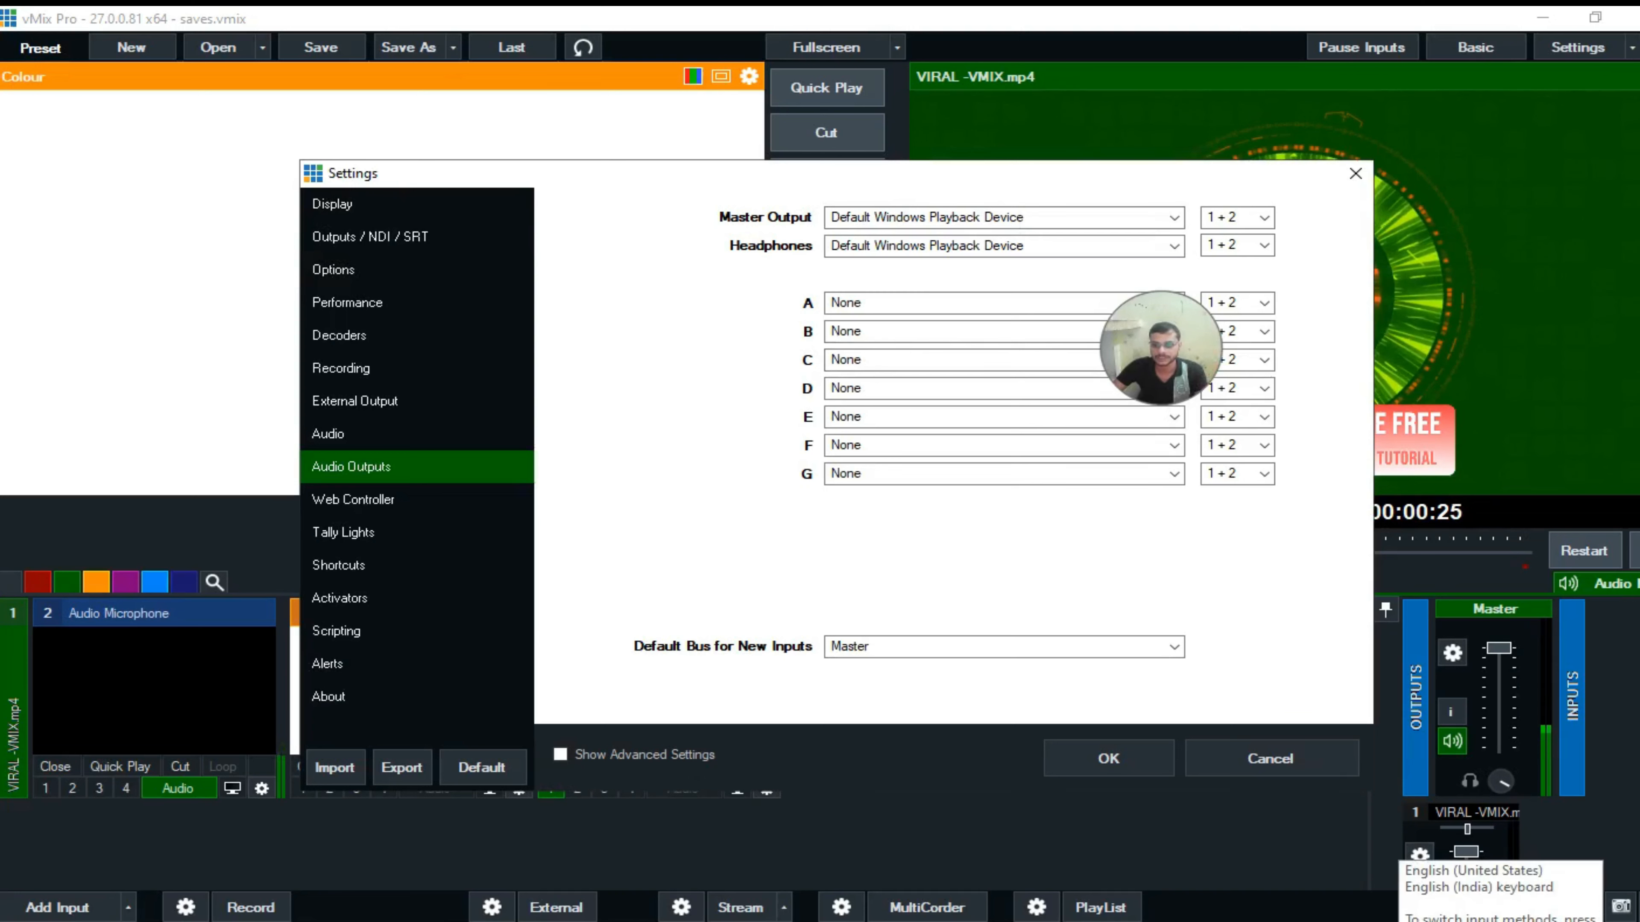
left_click(1478, 921)
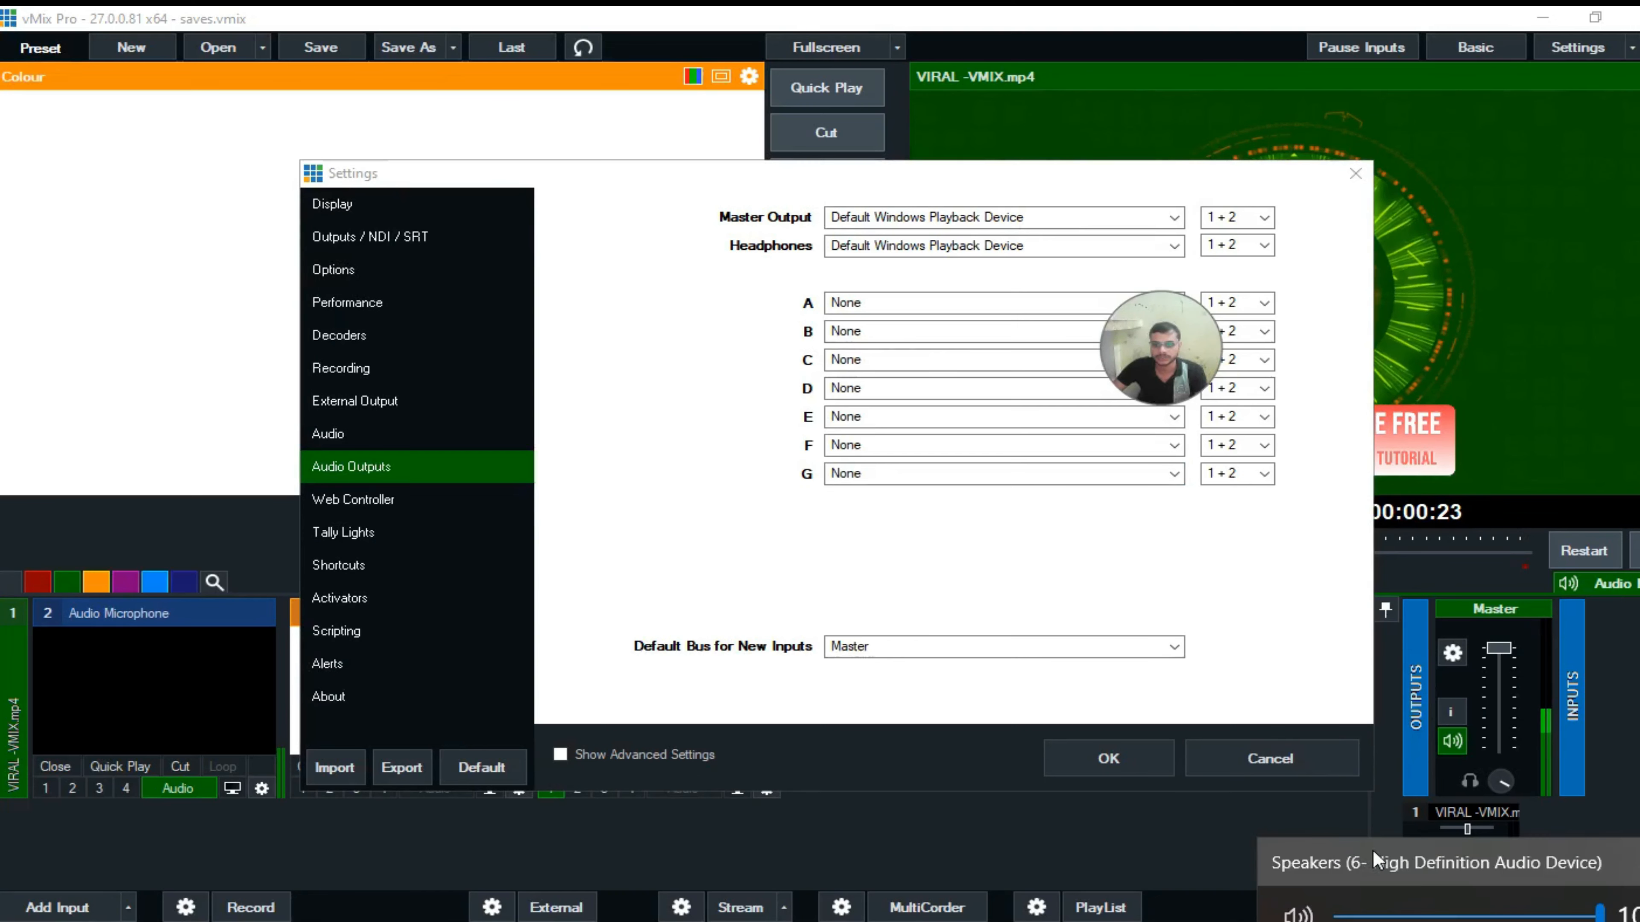
left_click(702, 503)
Copy the web site address from the Web Controller settings and open it in Microsoft Edge
left_click(417, 506)
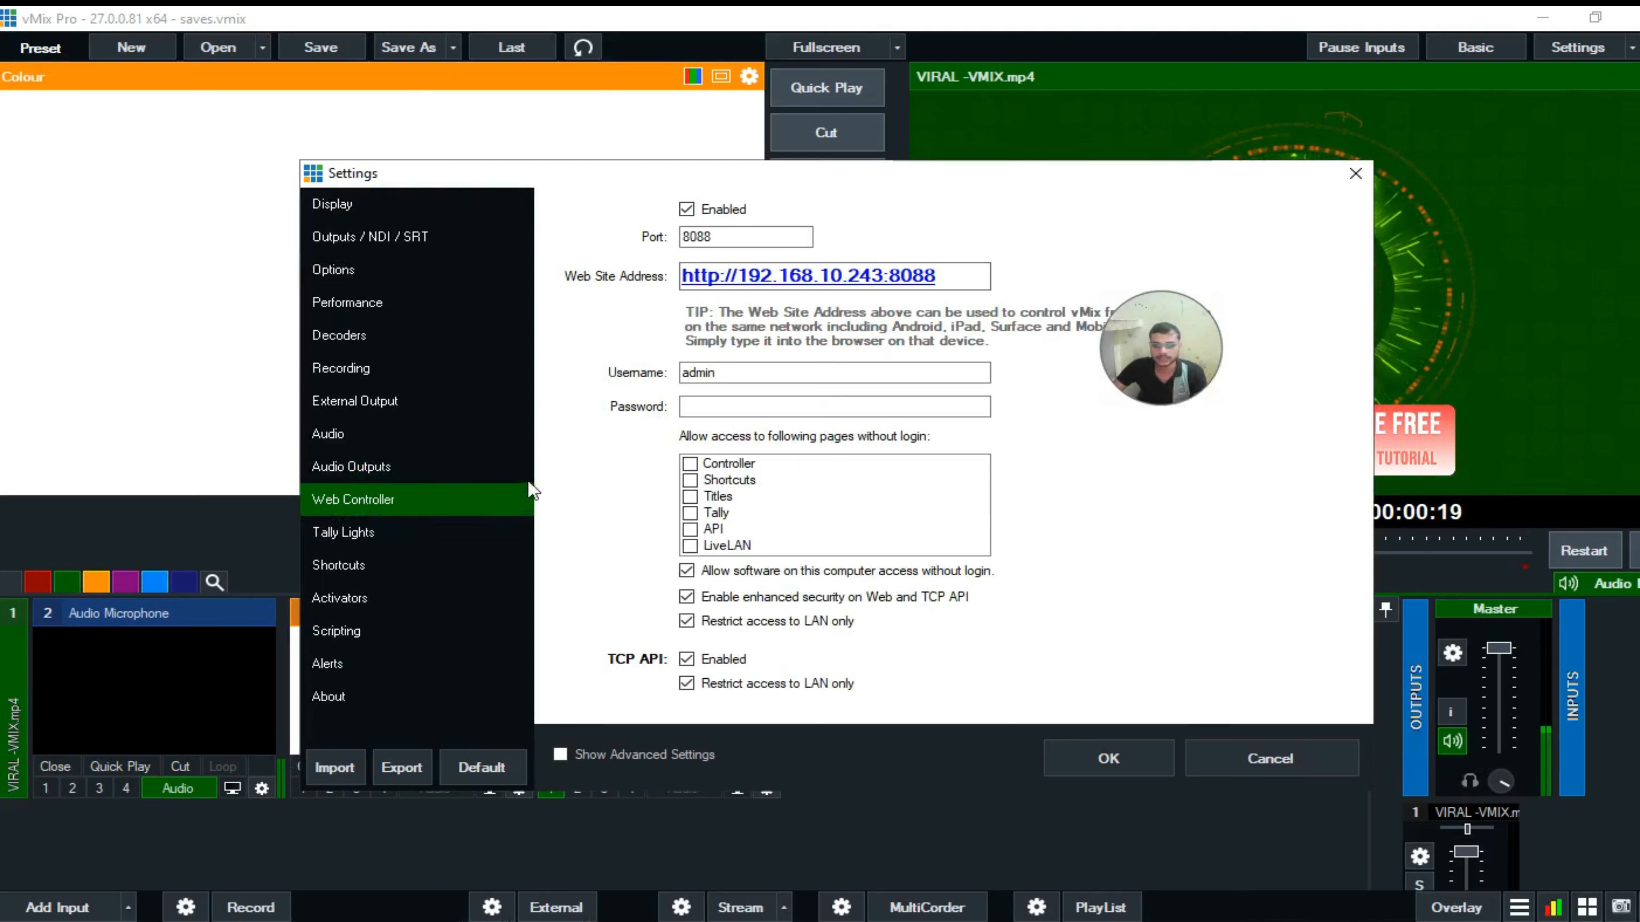
left_click_drag(960, 272, 674, 277)
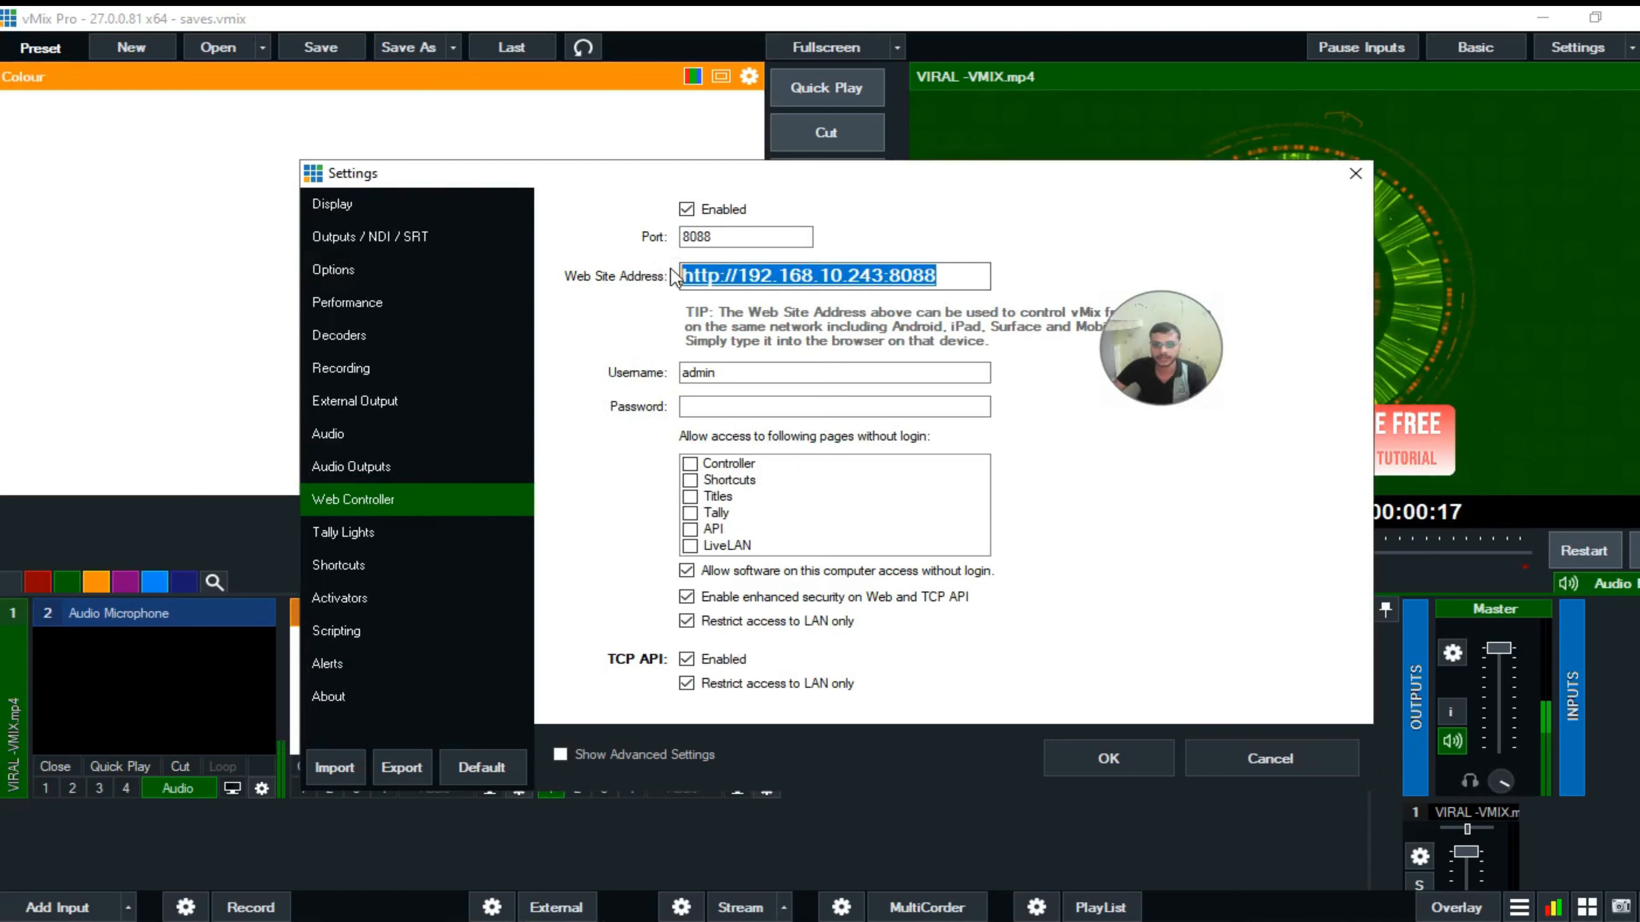
right_click(699, 277)
left_click(740, 345)
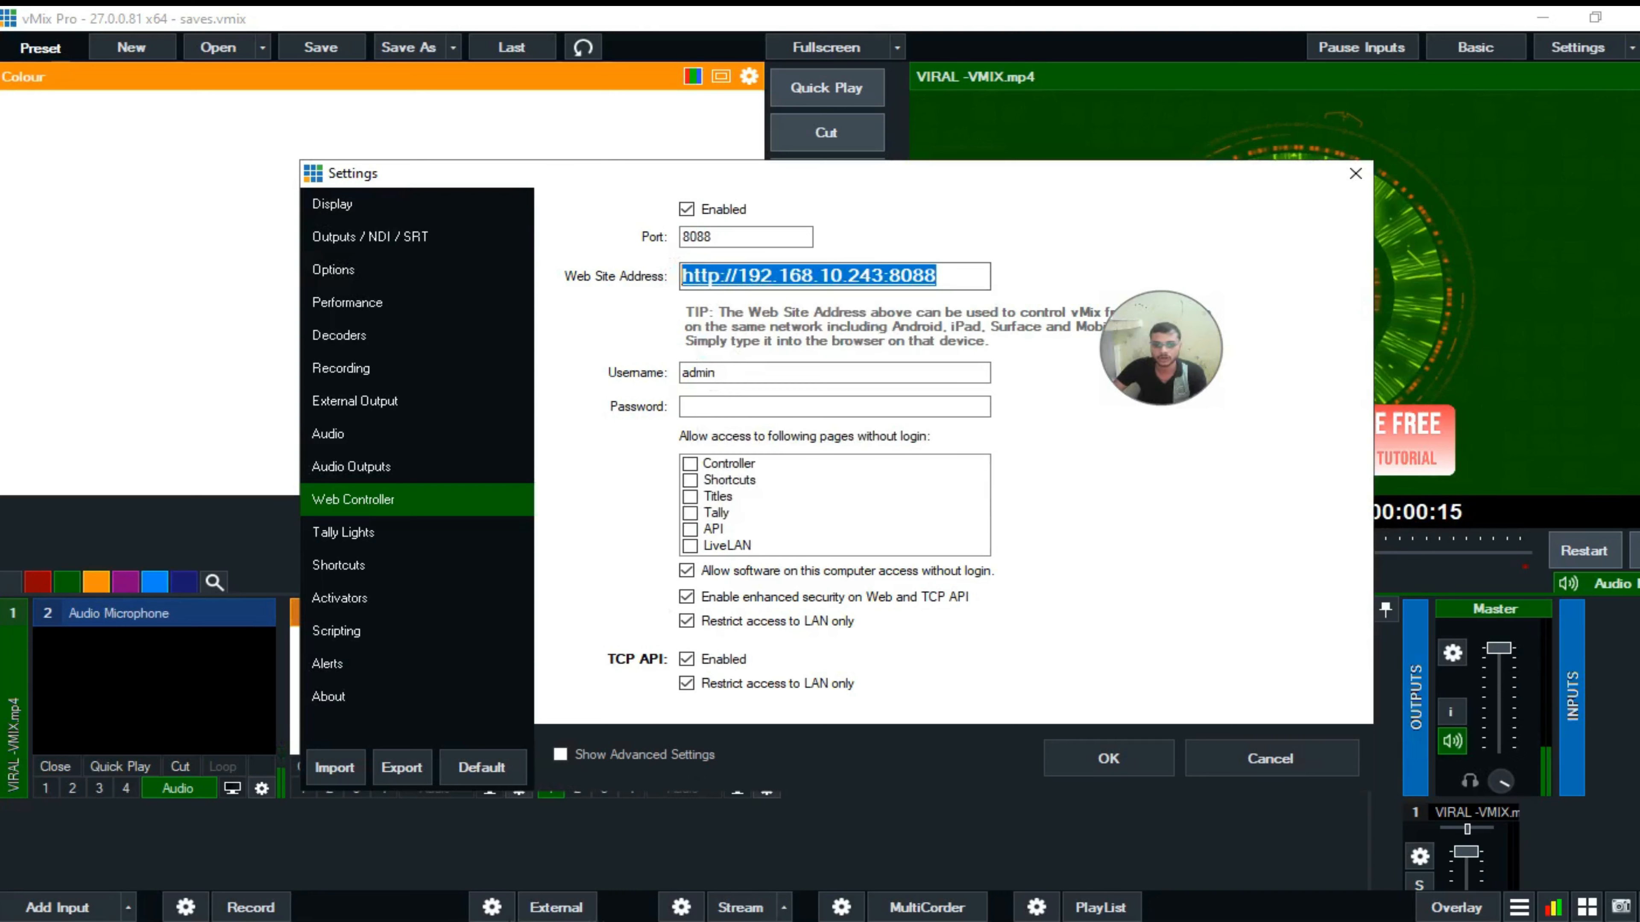
left_click(516, 920)
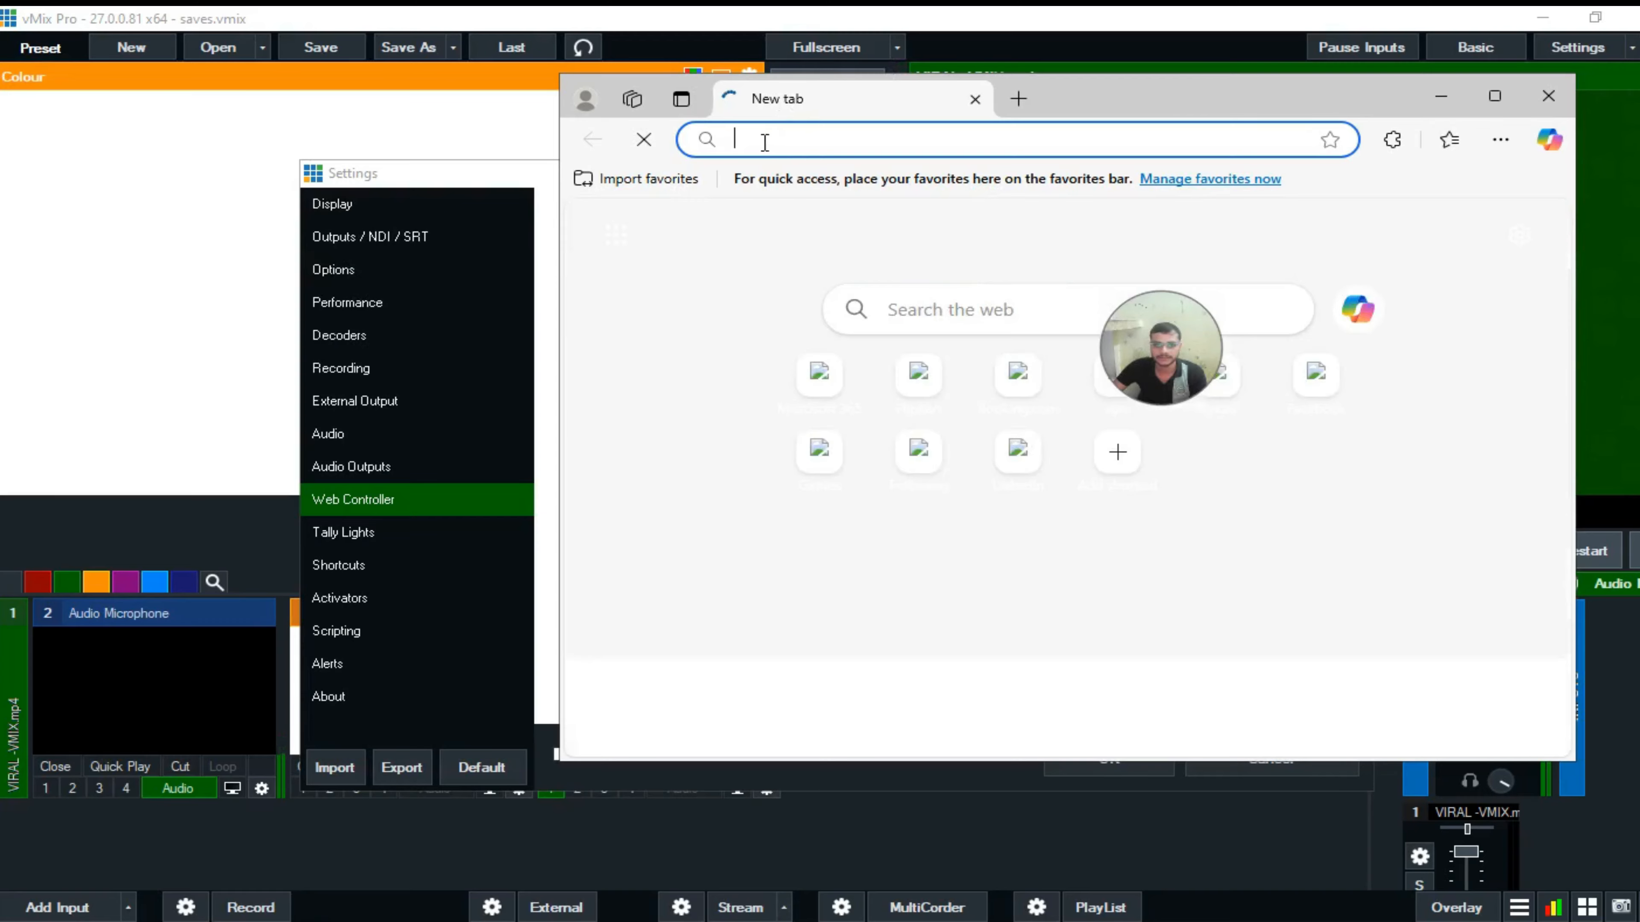
right_click(765, 142)
left_click(821, 347)
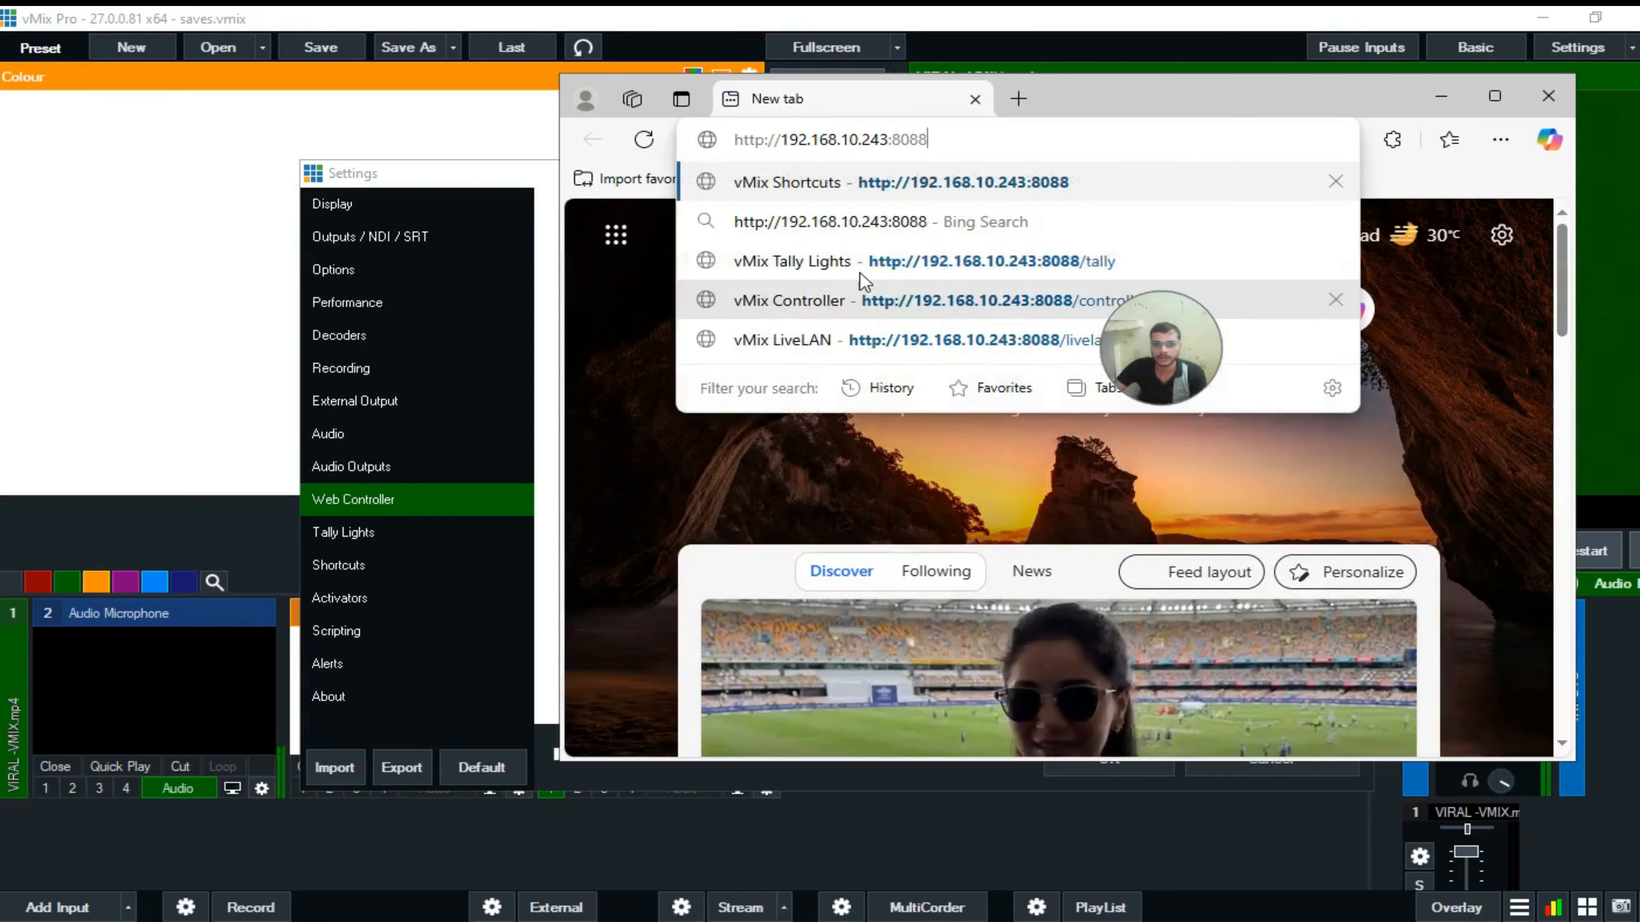
key("Return")
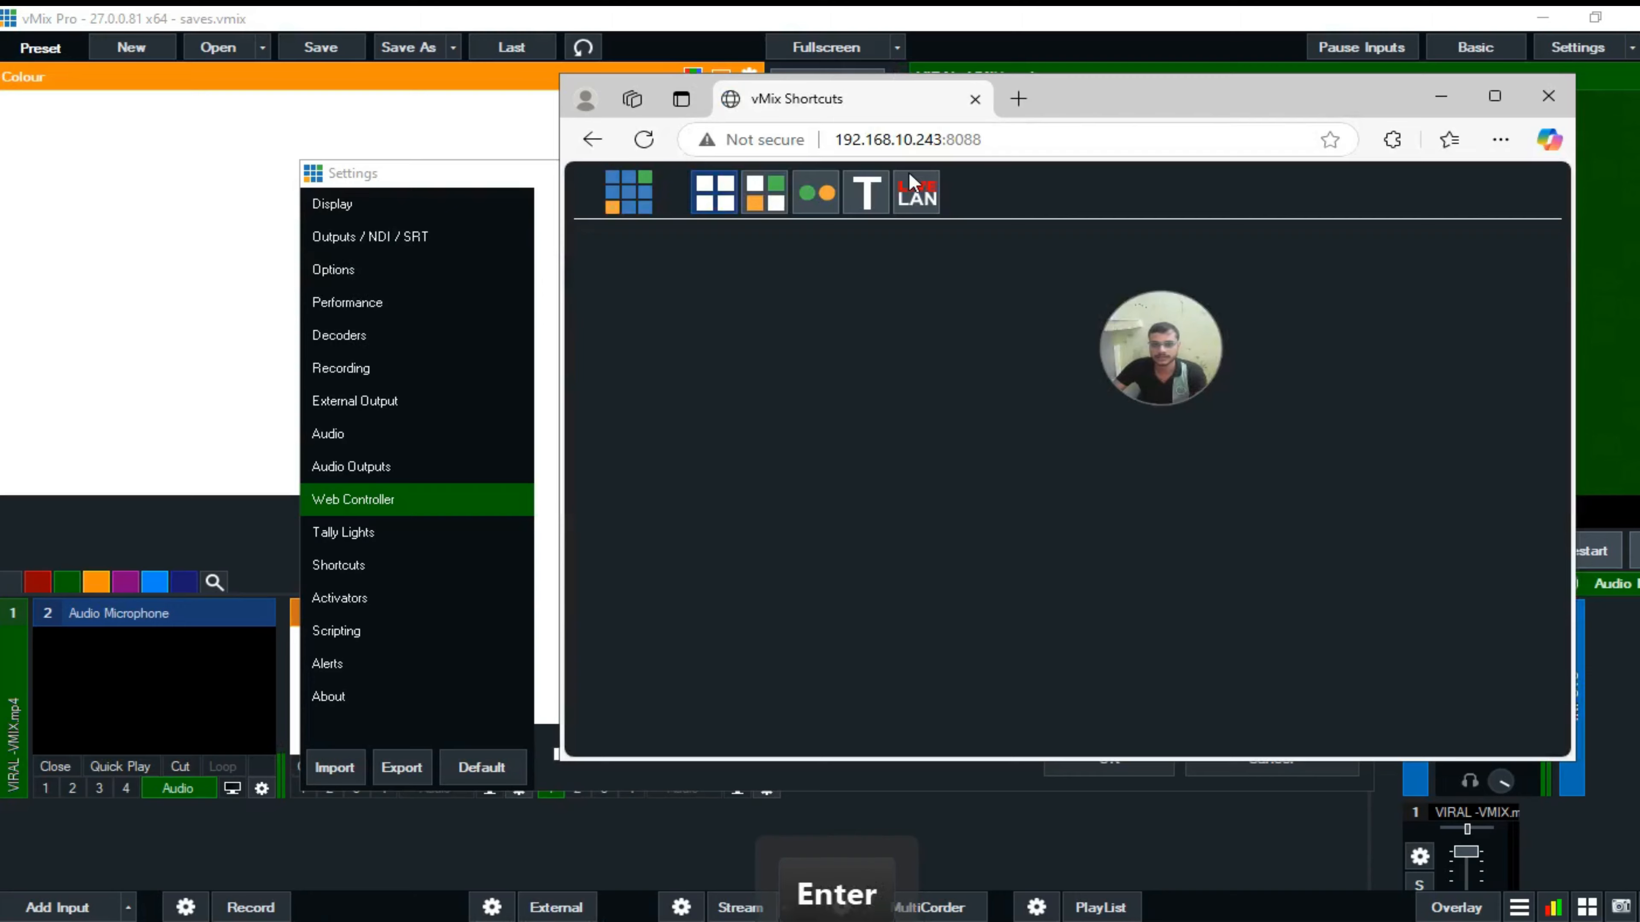
Run the SlideReverse transition repeatedly between inputs 1 and 3 from the vMix Controller web page, and close the browser
left_click_drag(1112, 97, 719, 136)
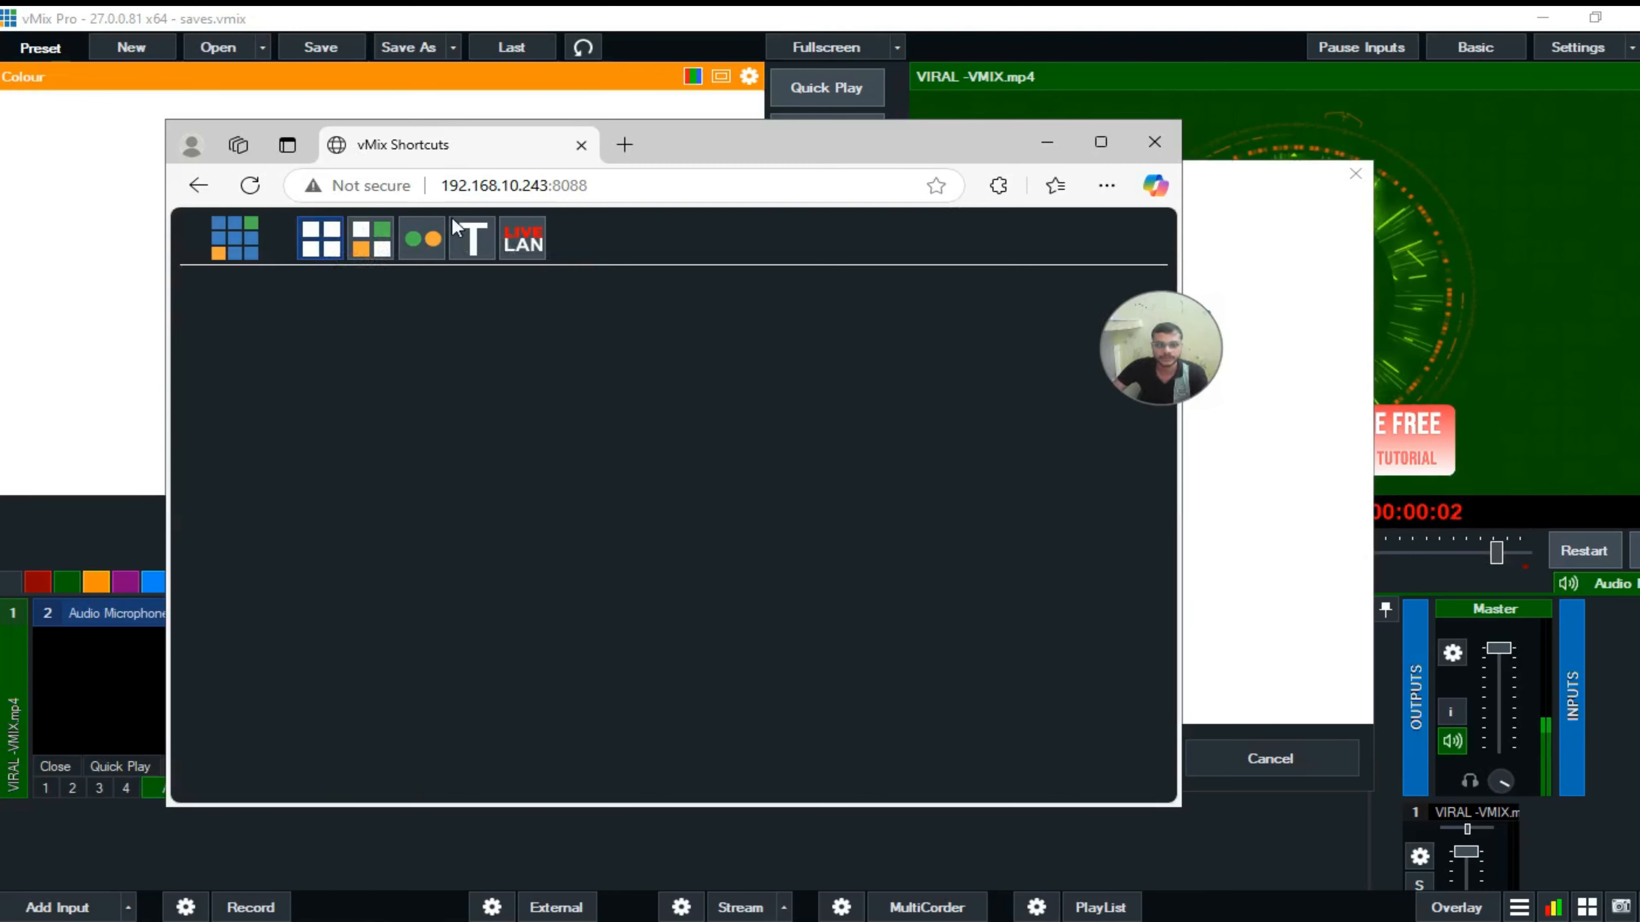
left_click(381, 248)
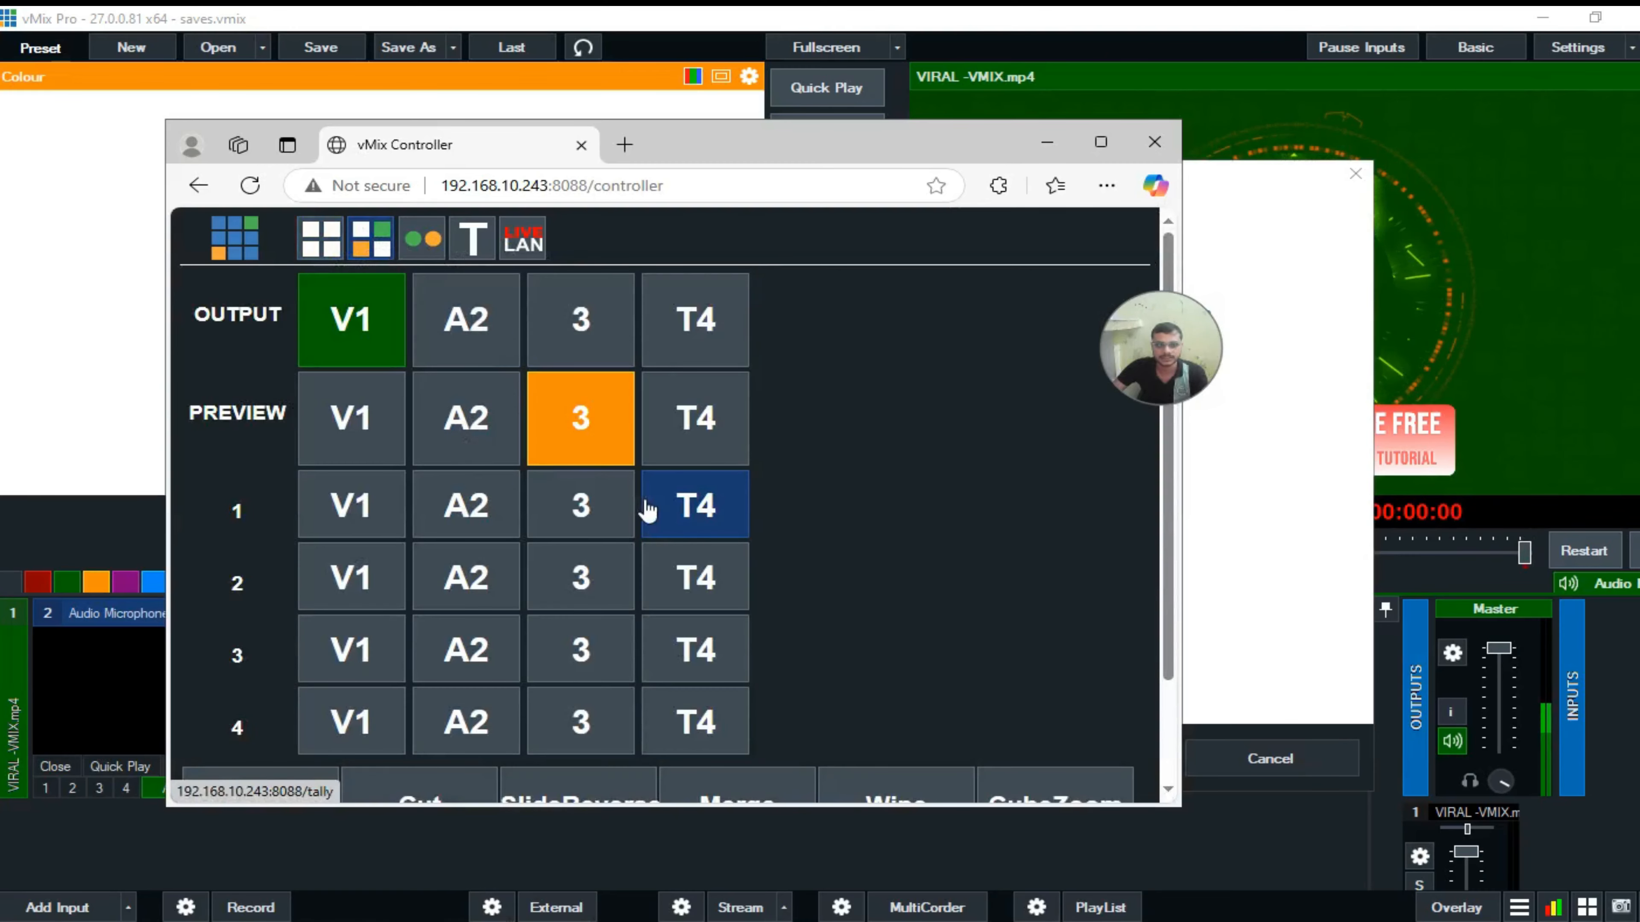
scroll(648, 505, "down", 2)
left_click(584, 691)
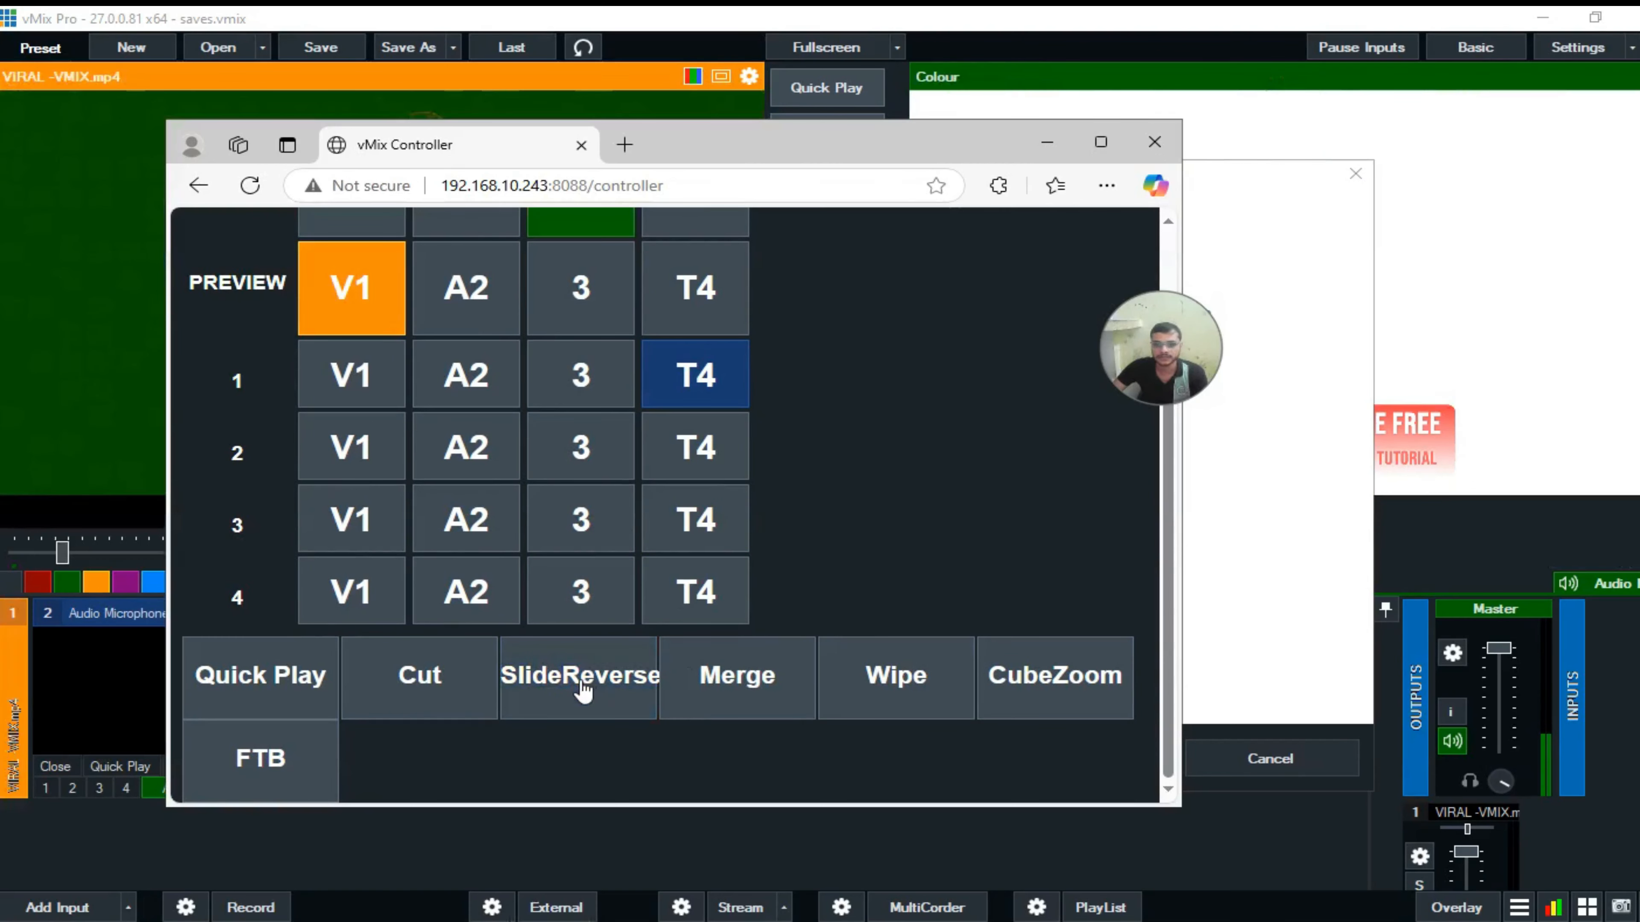
left_click(584, 691)
left_click(597, 691)
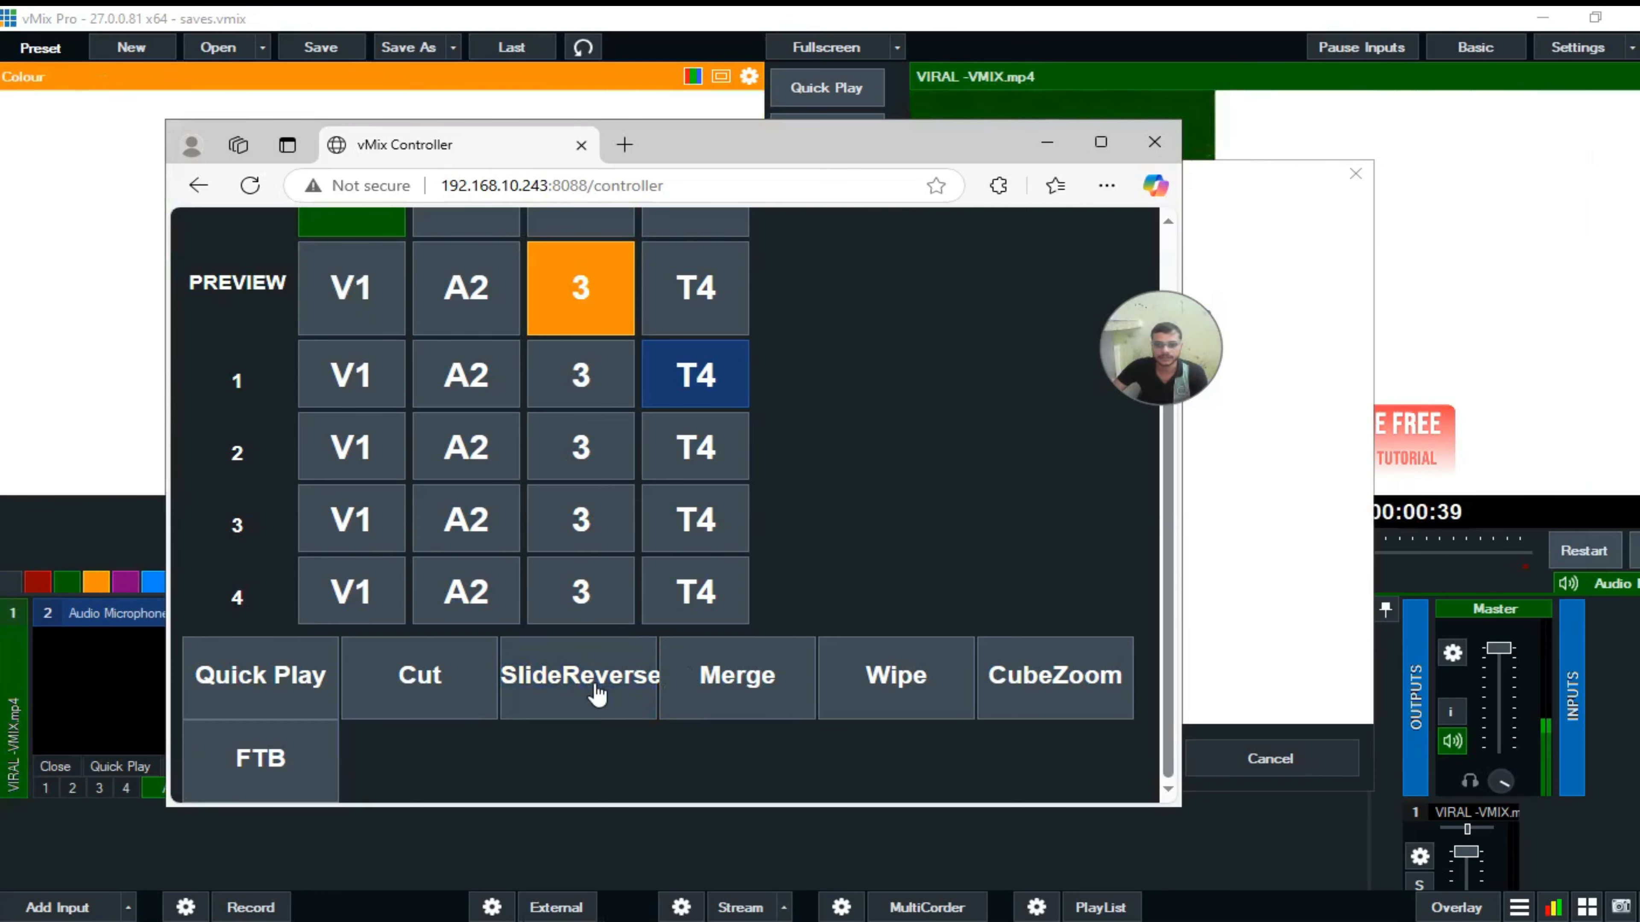
left_click(594, 692)
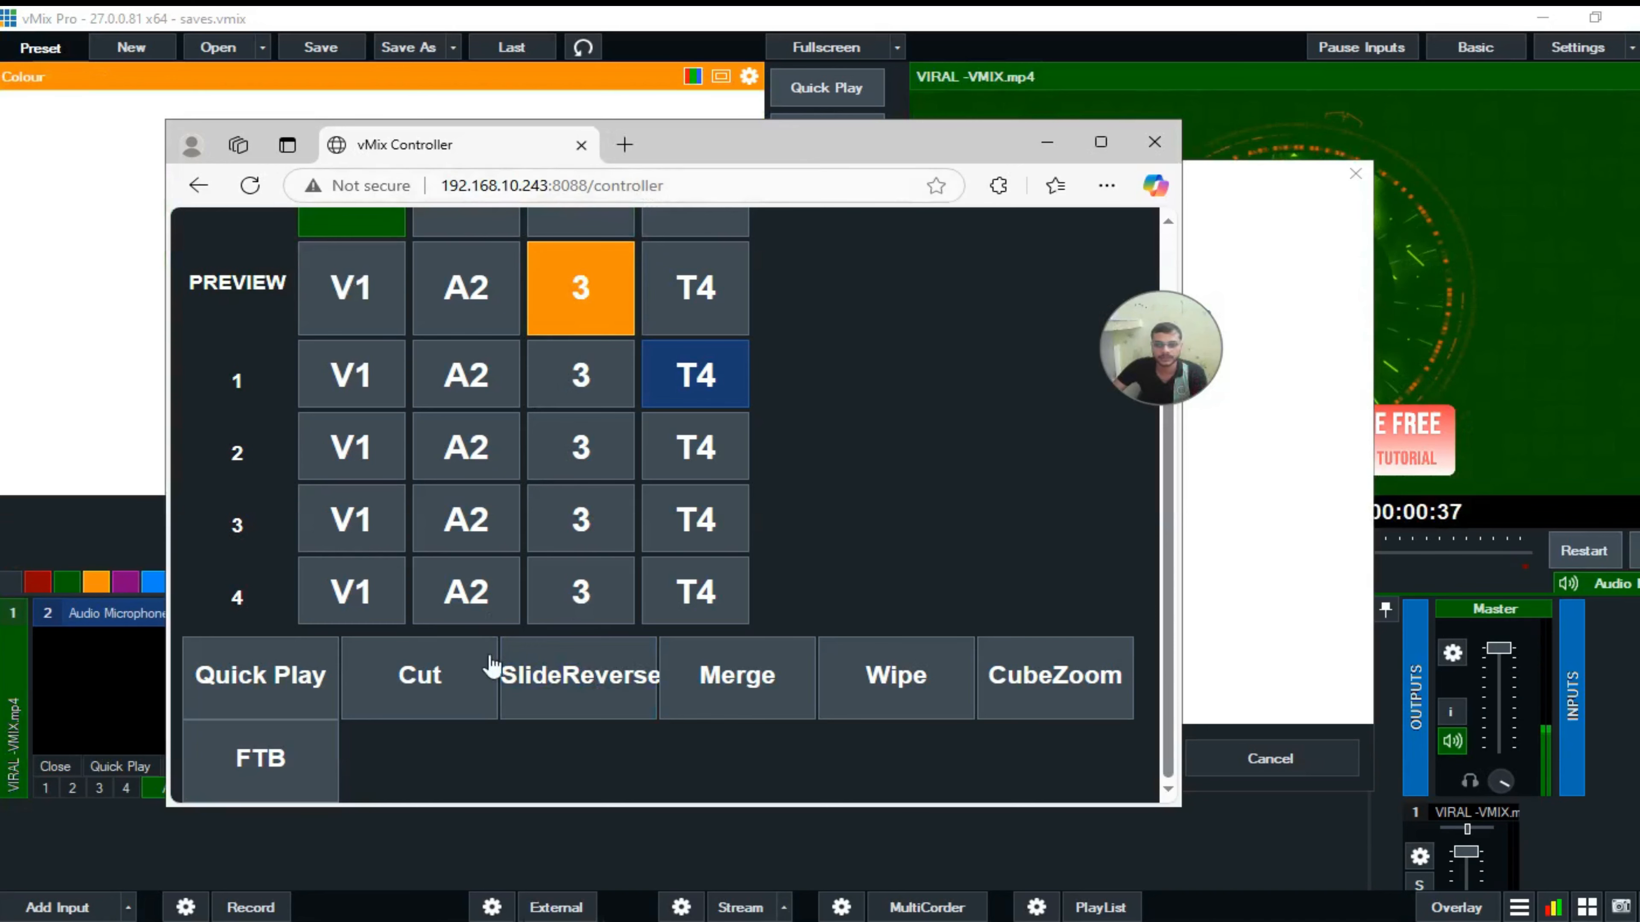
left_click(552, 690)
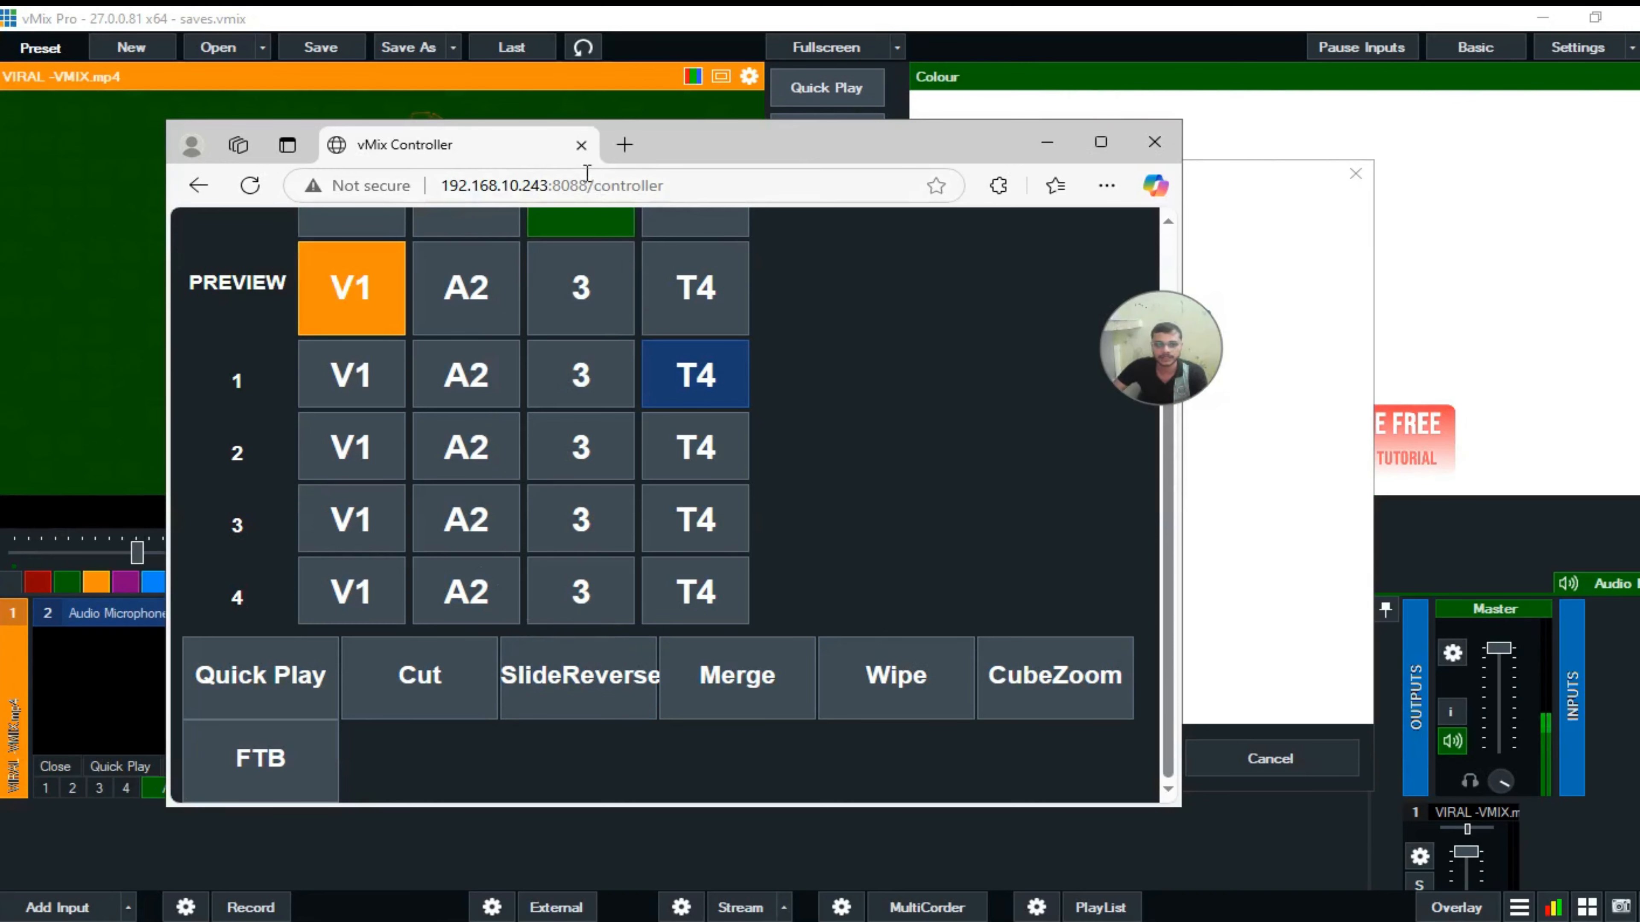
left_click(581, 145)
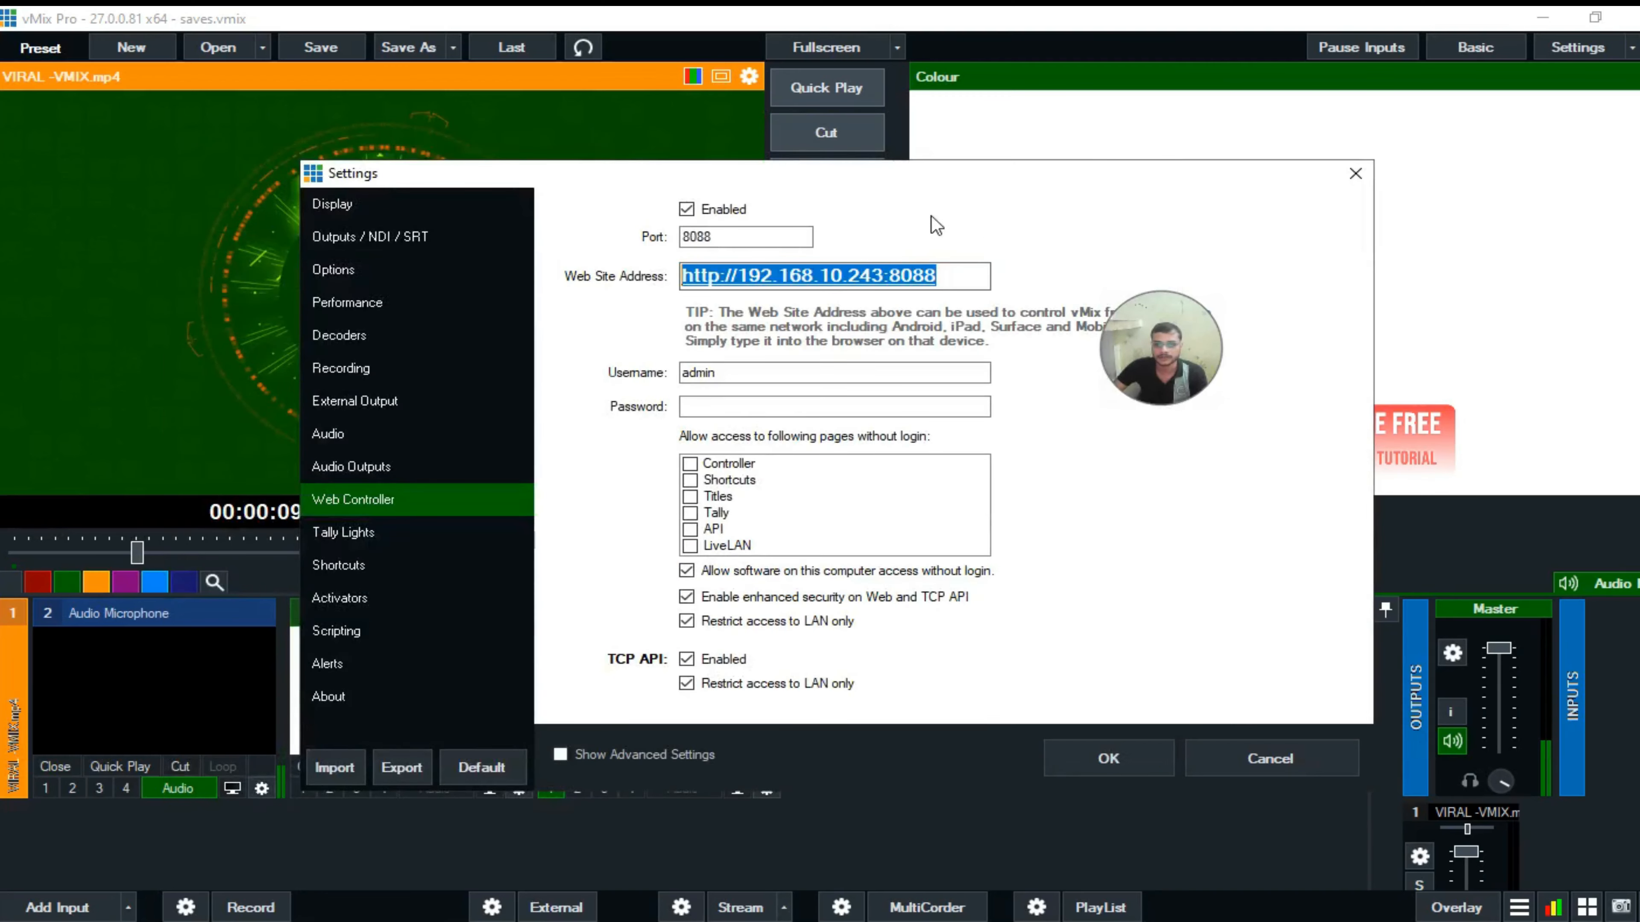
Review the Tally Lights, Shortcuts, Activators, Scripting, Alerts and About settings
left_click(377, 533)
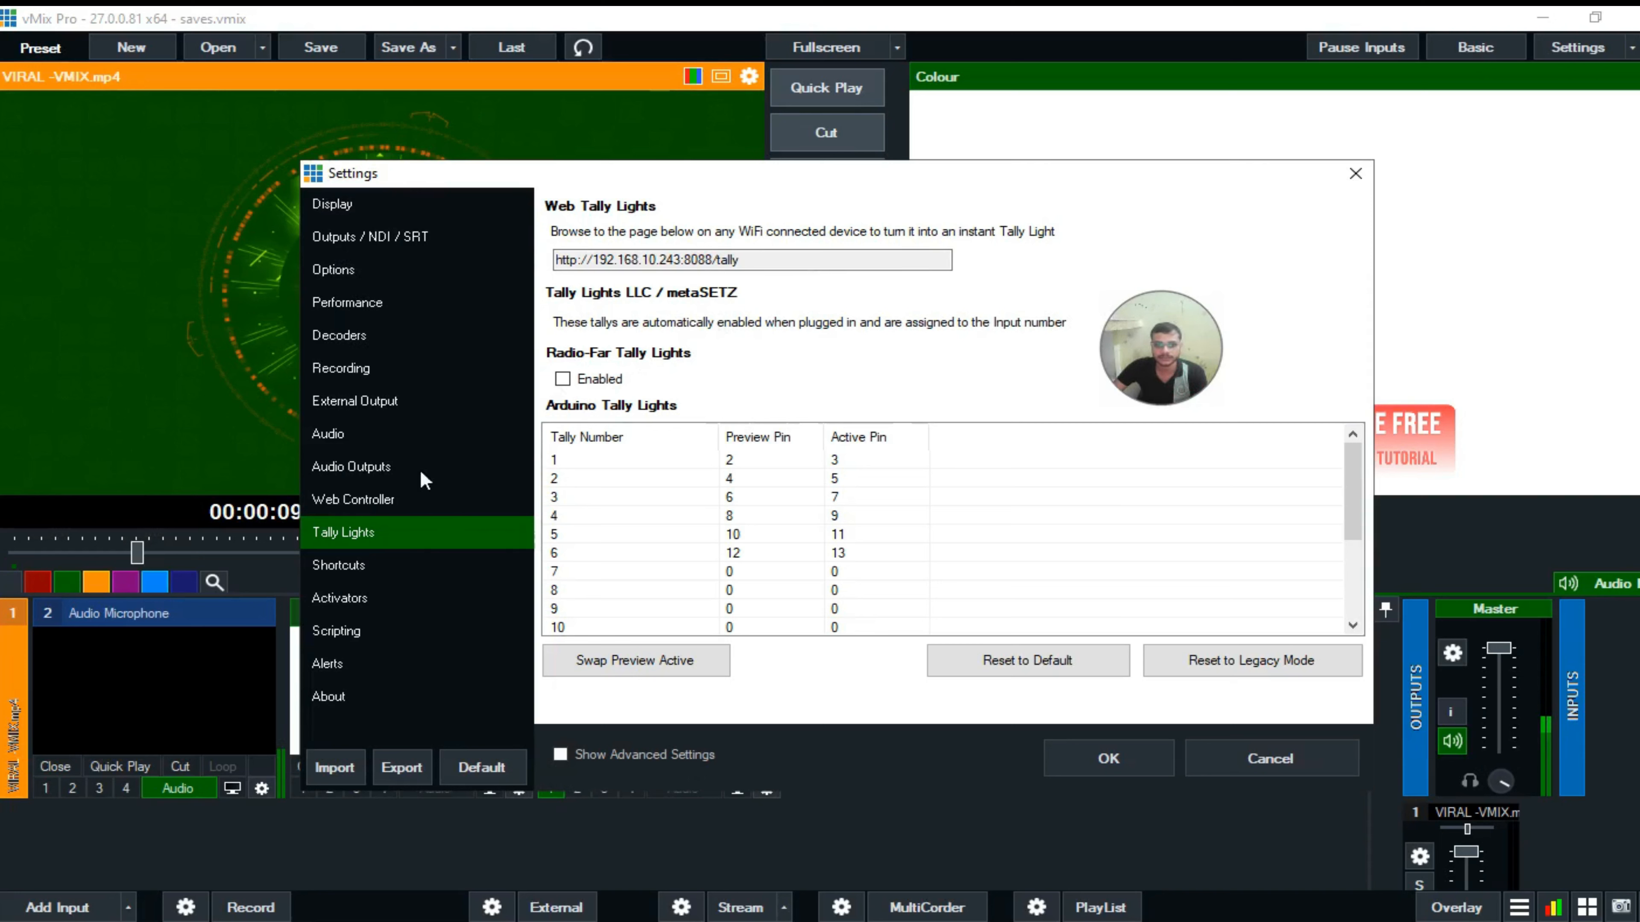
left_click(362, 566)
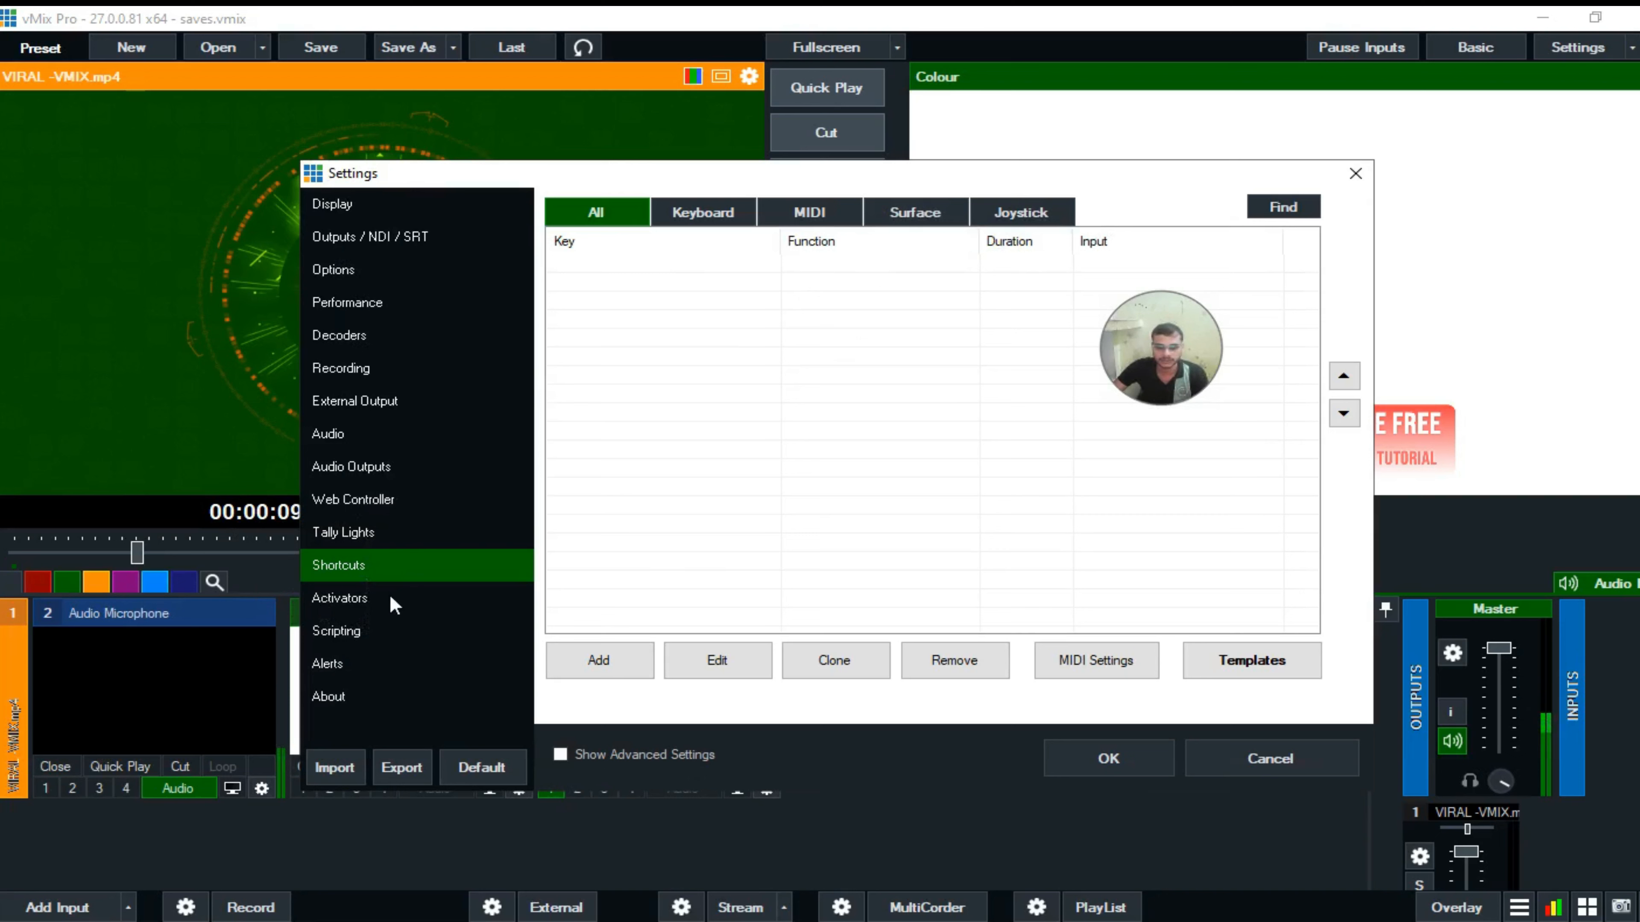
left_click(381, 604)
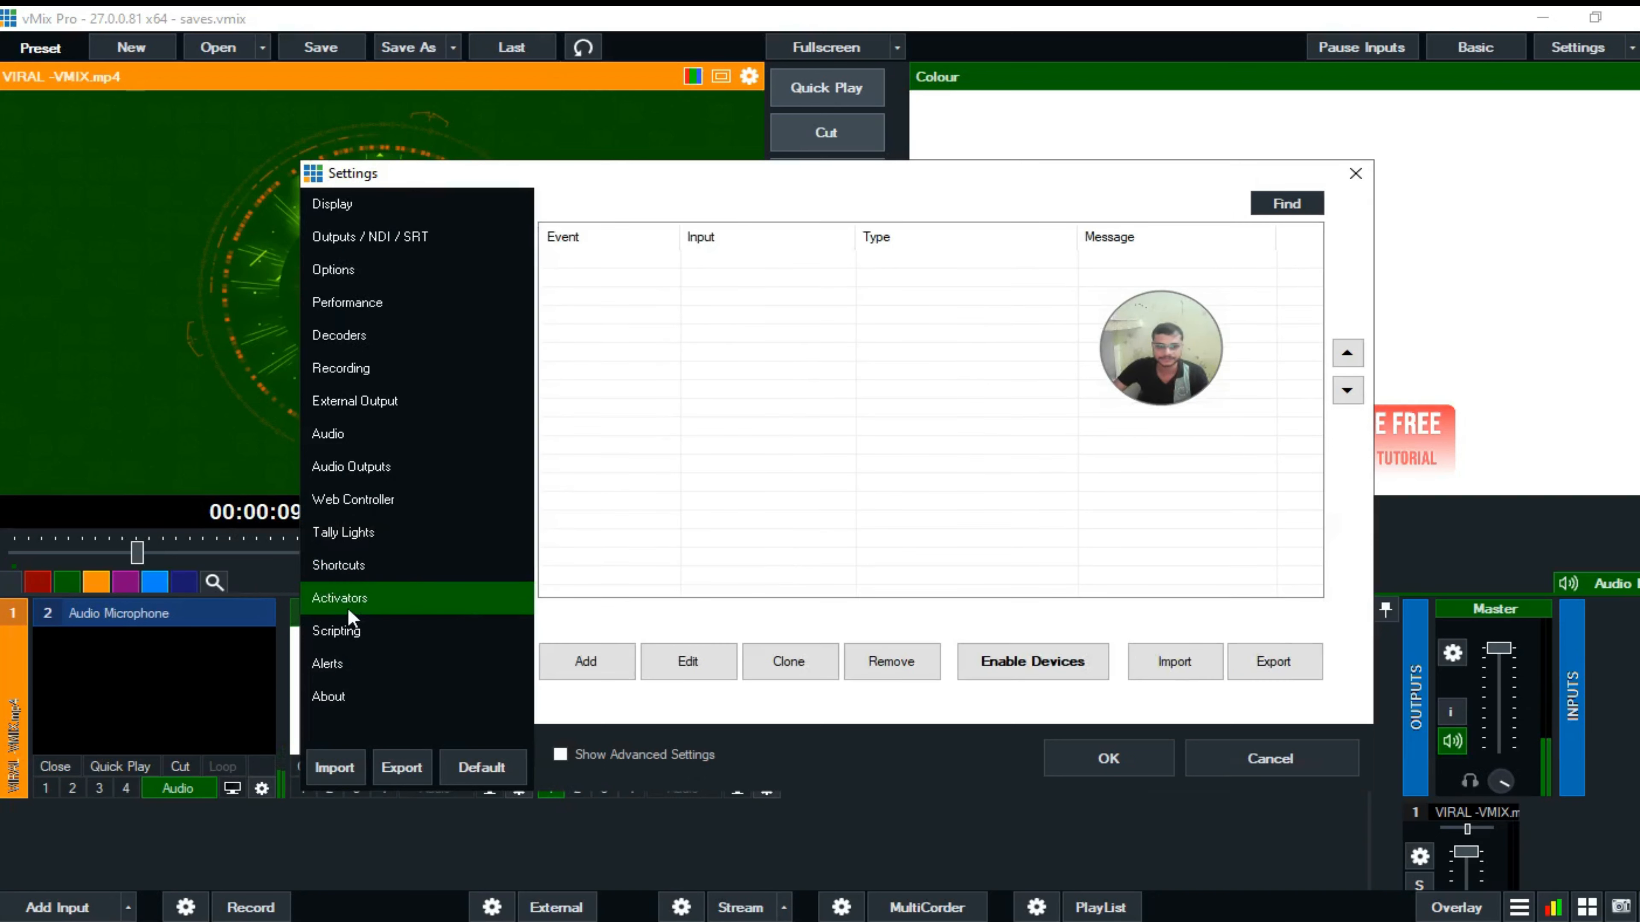
left_click(352, 634)
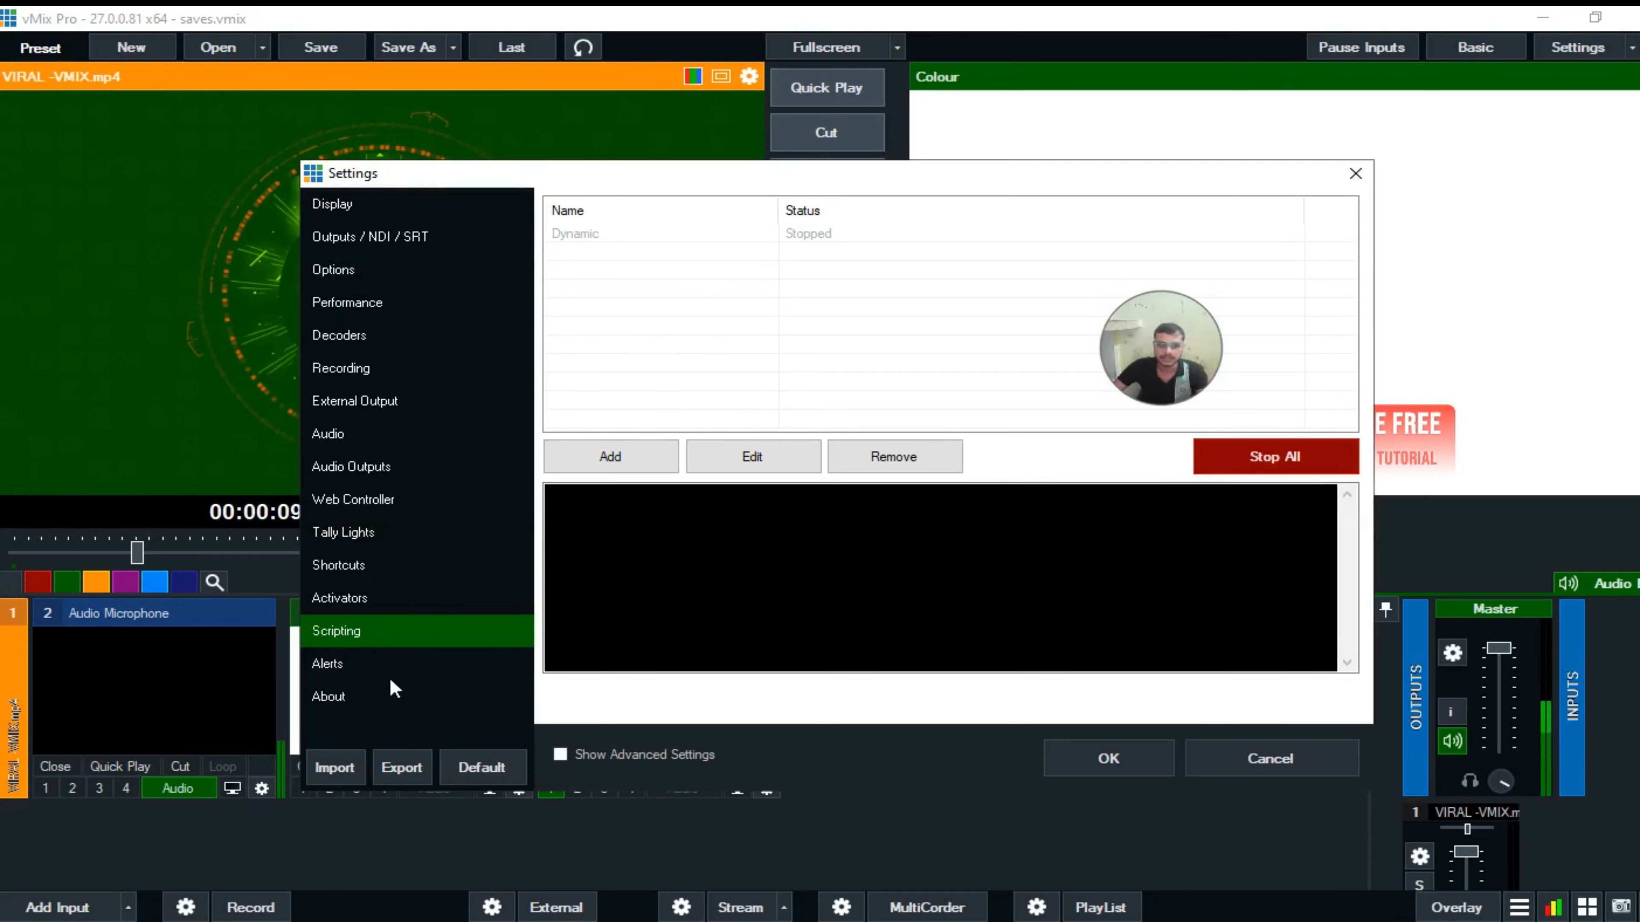
left_click(359, 672)
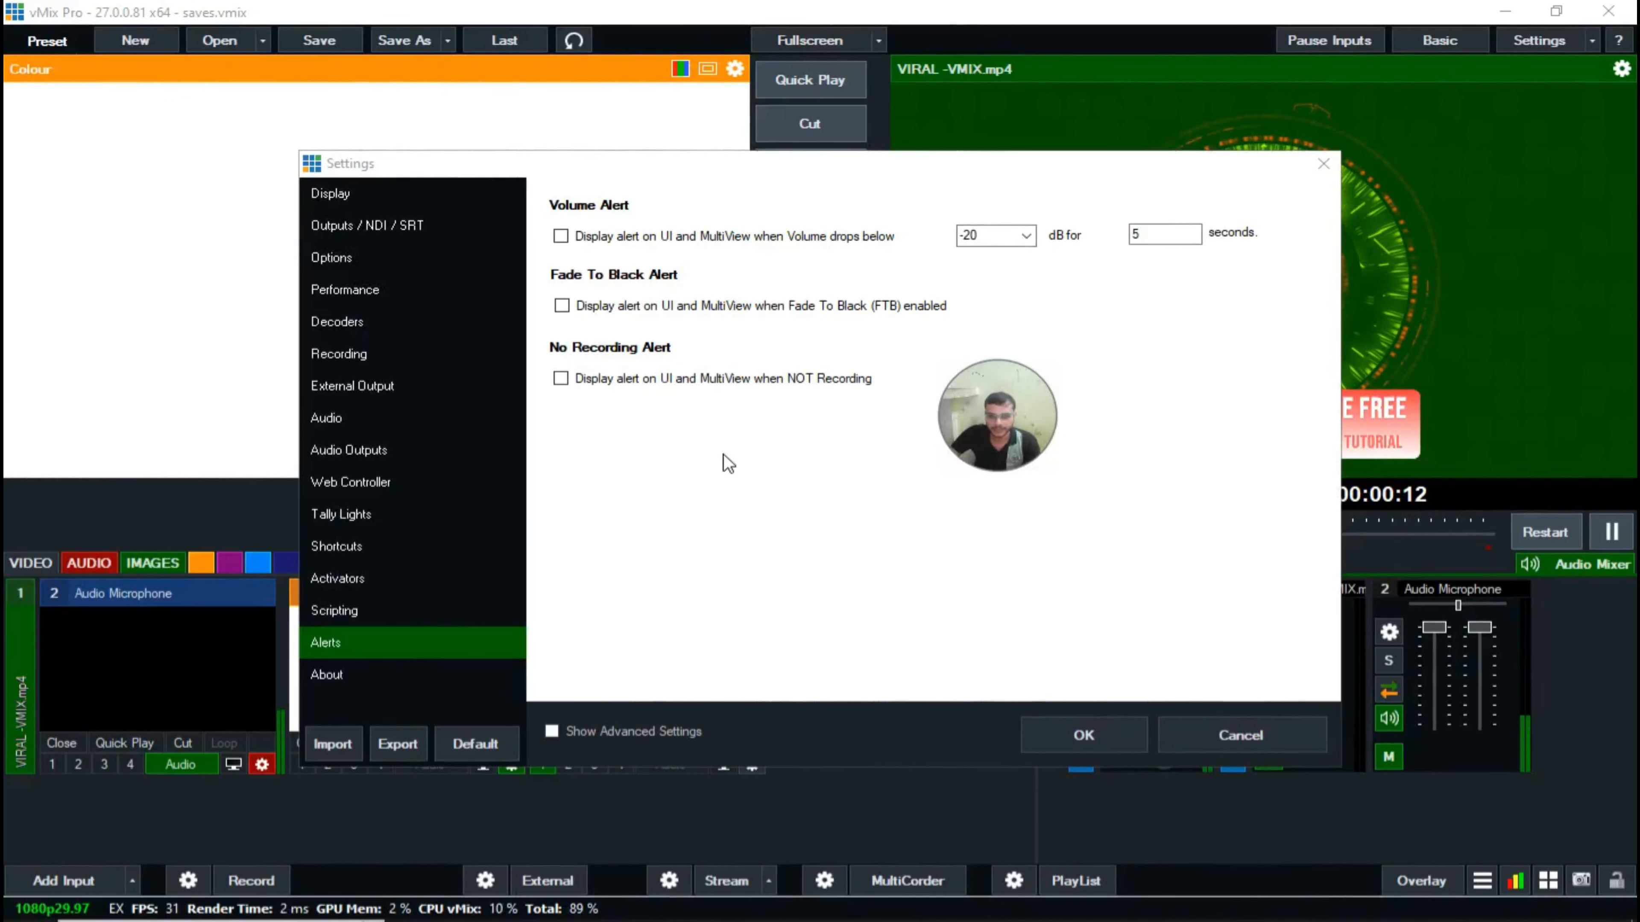
left_click(330, 675)
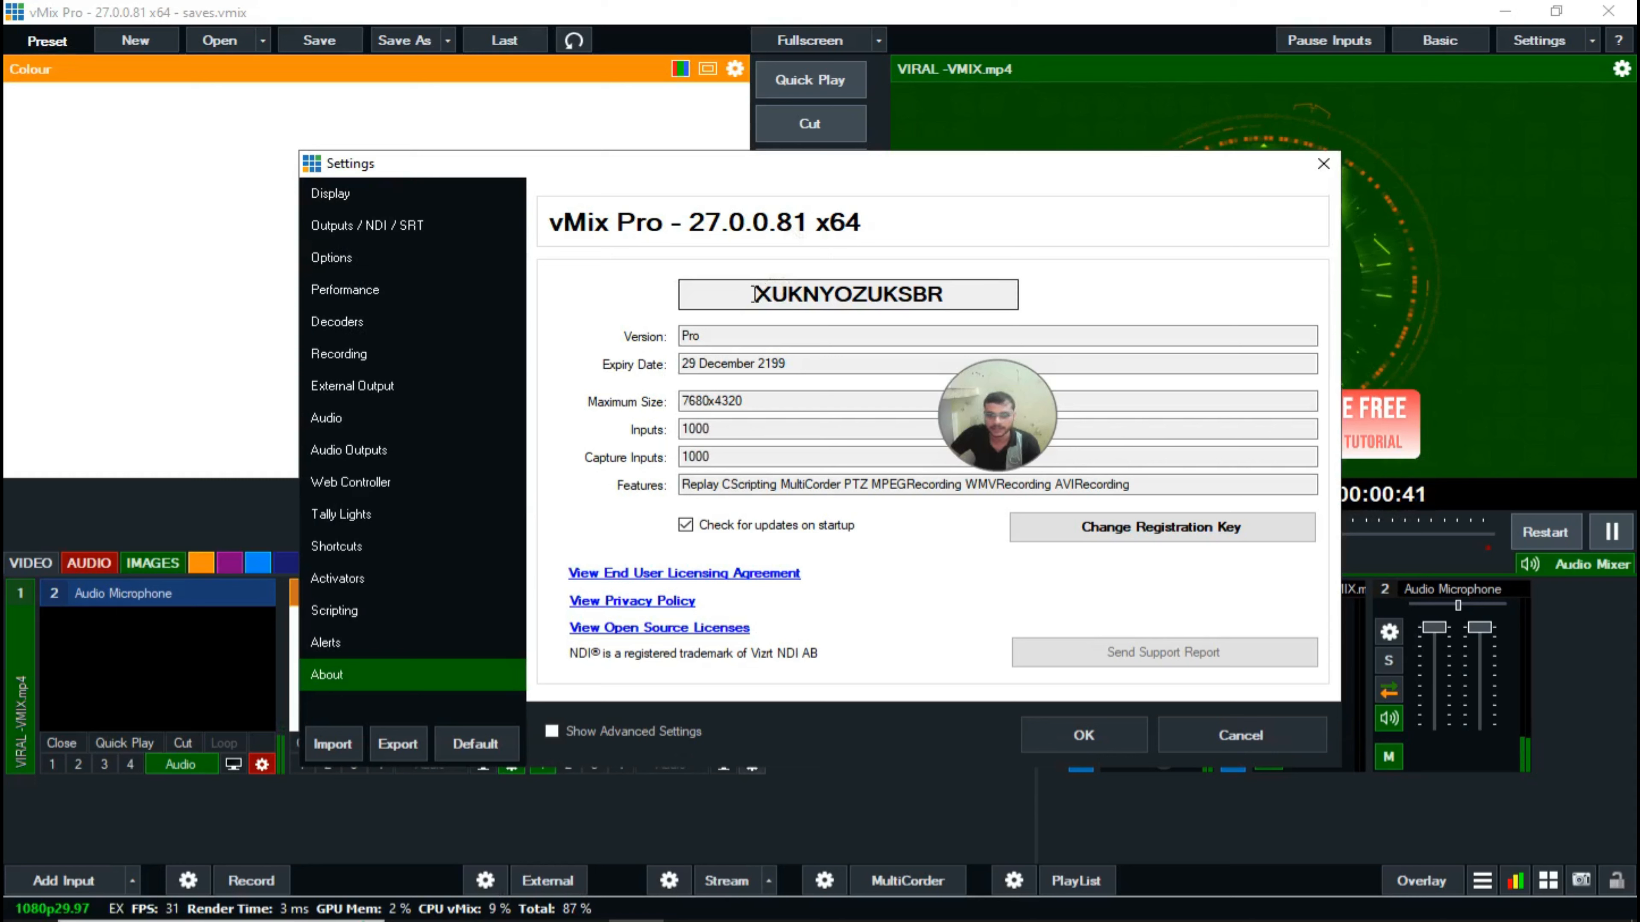
Examine the registration, version and expiry date details on the About page, and close the settings
left_click_drag(755, 295, 951, 304)
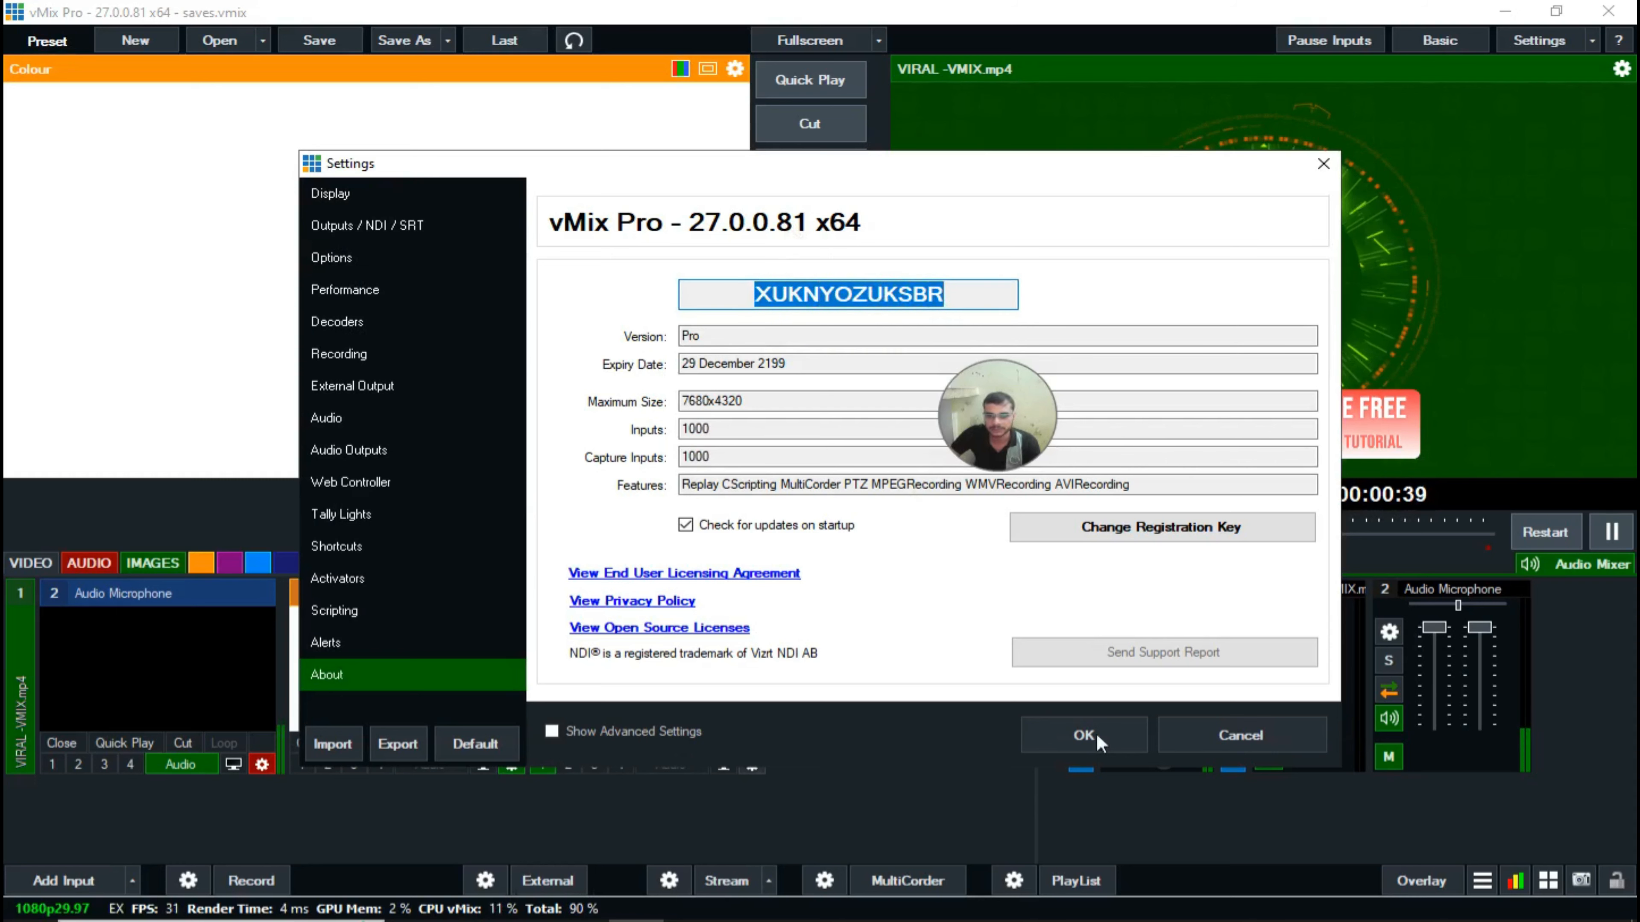
double_click(712, 335)
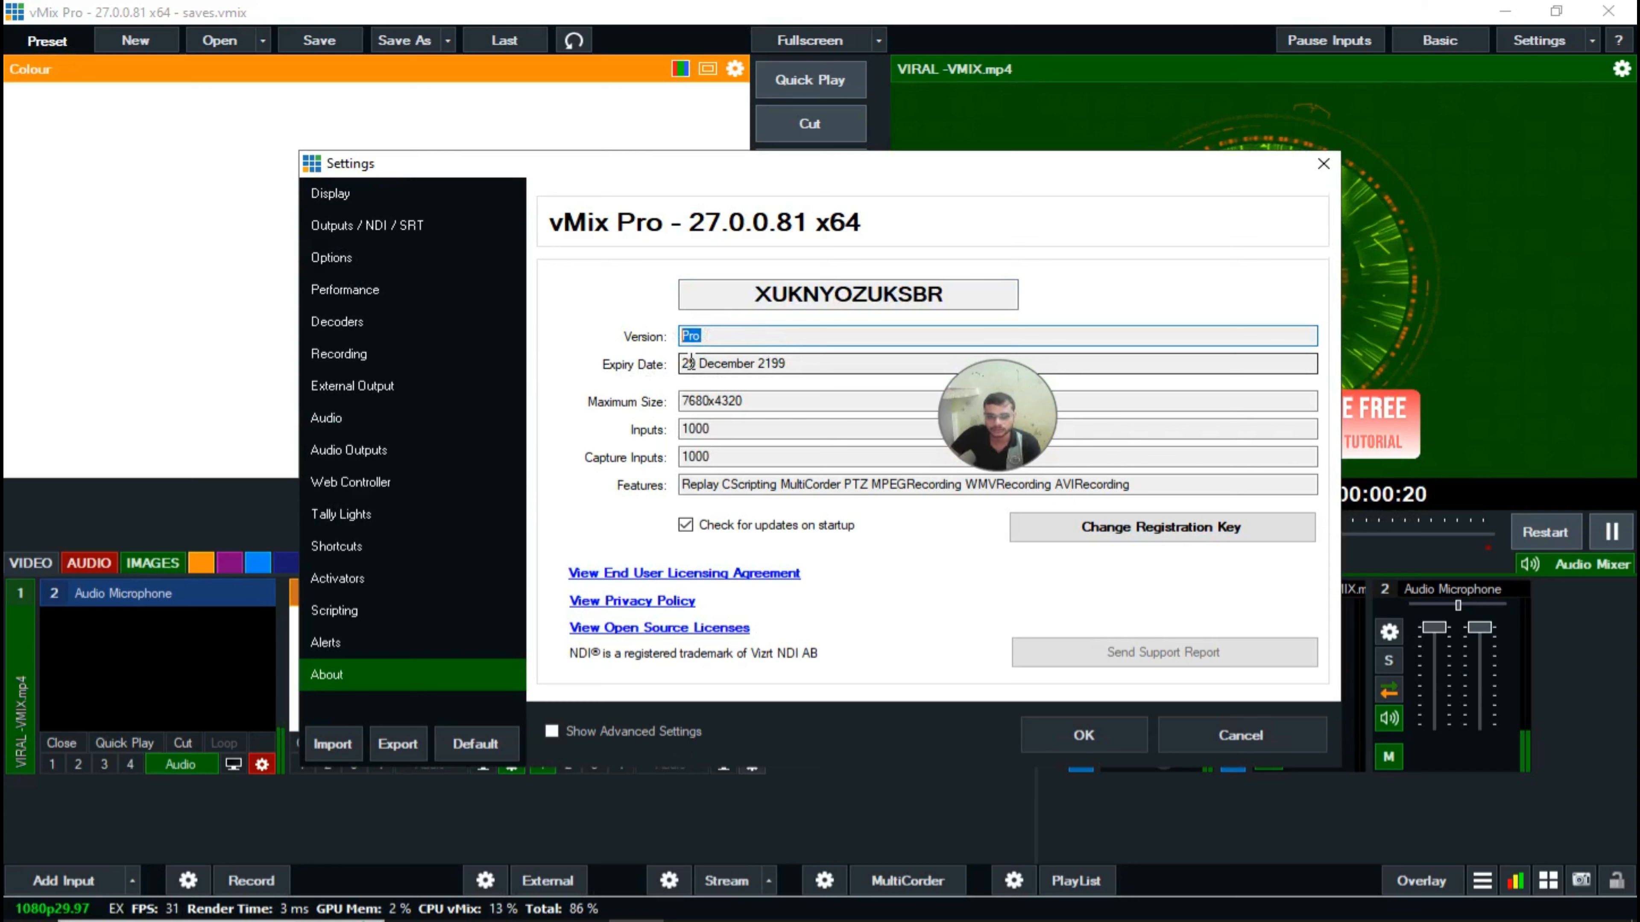
left_click_drag(688, 366, 838, 371)
left_click(799, 360)
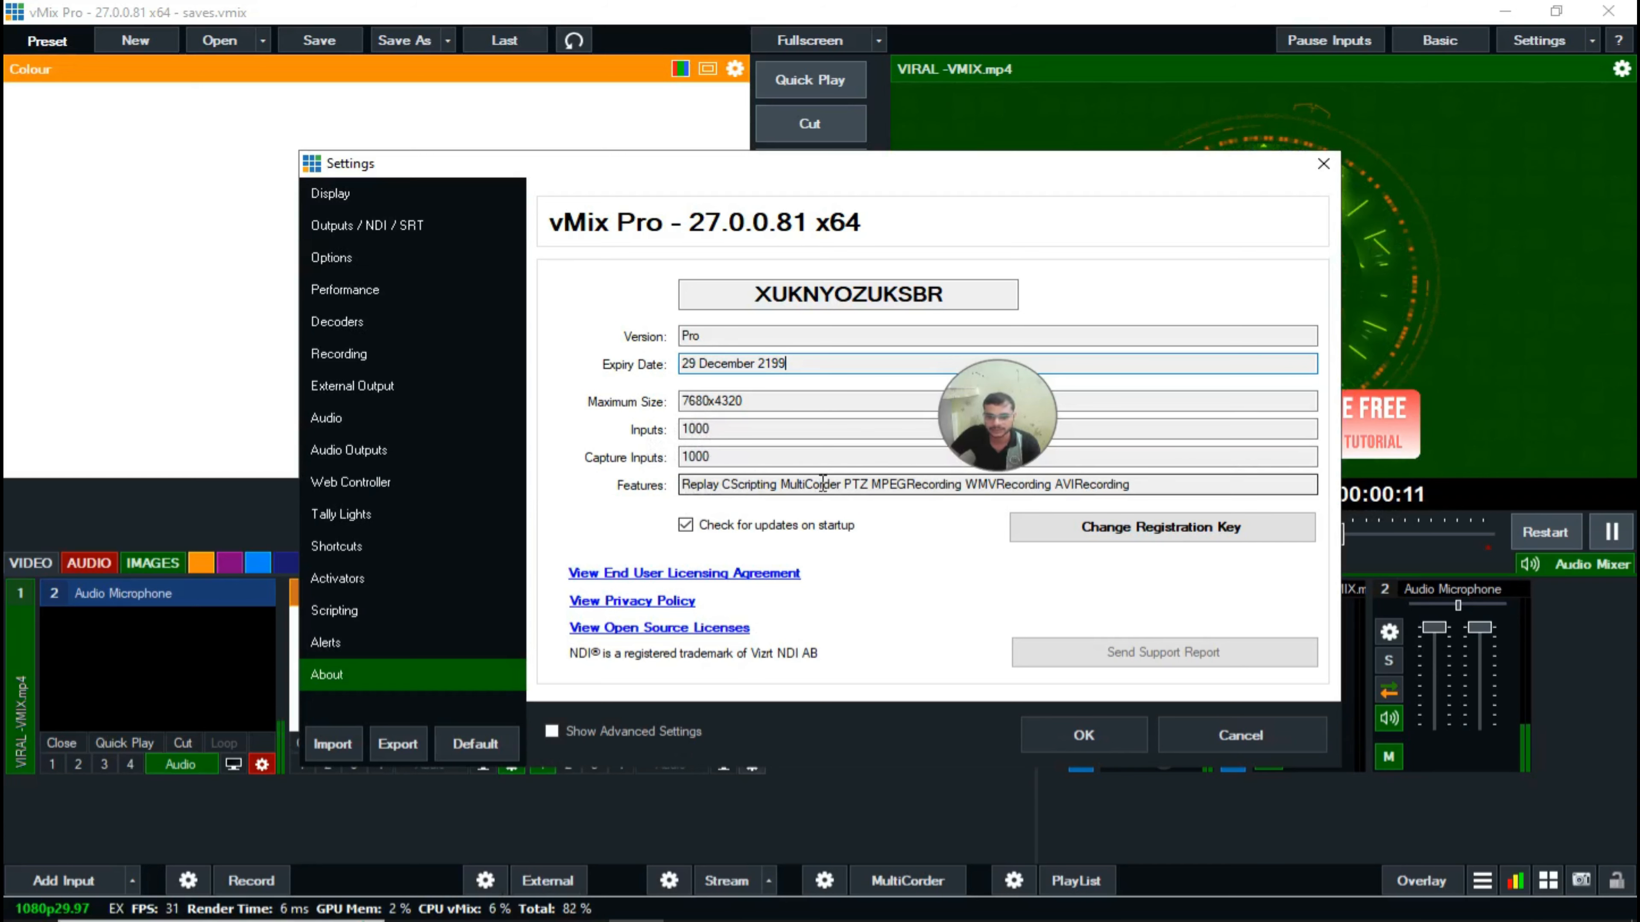
left_click(1215, 742)
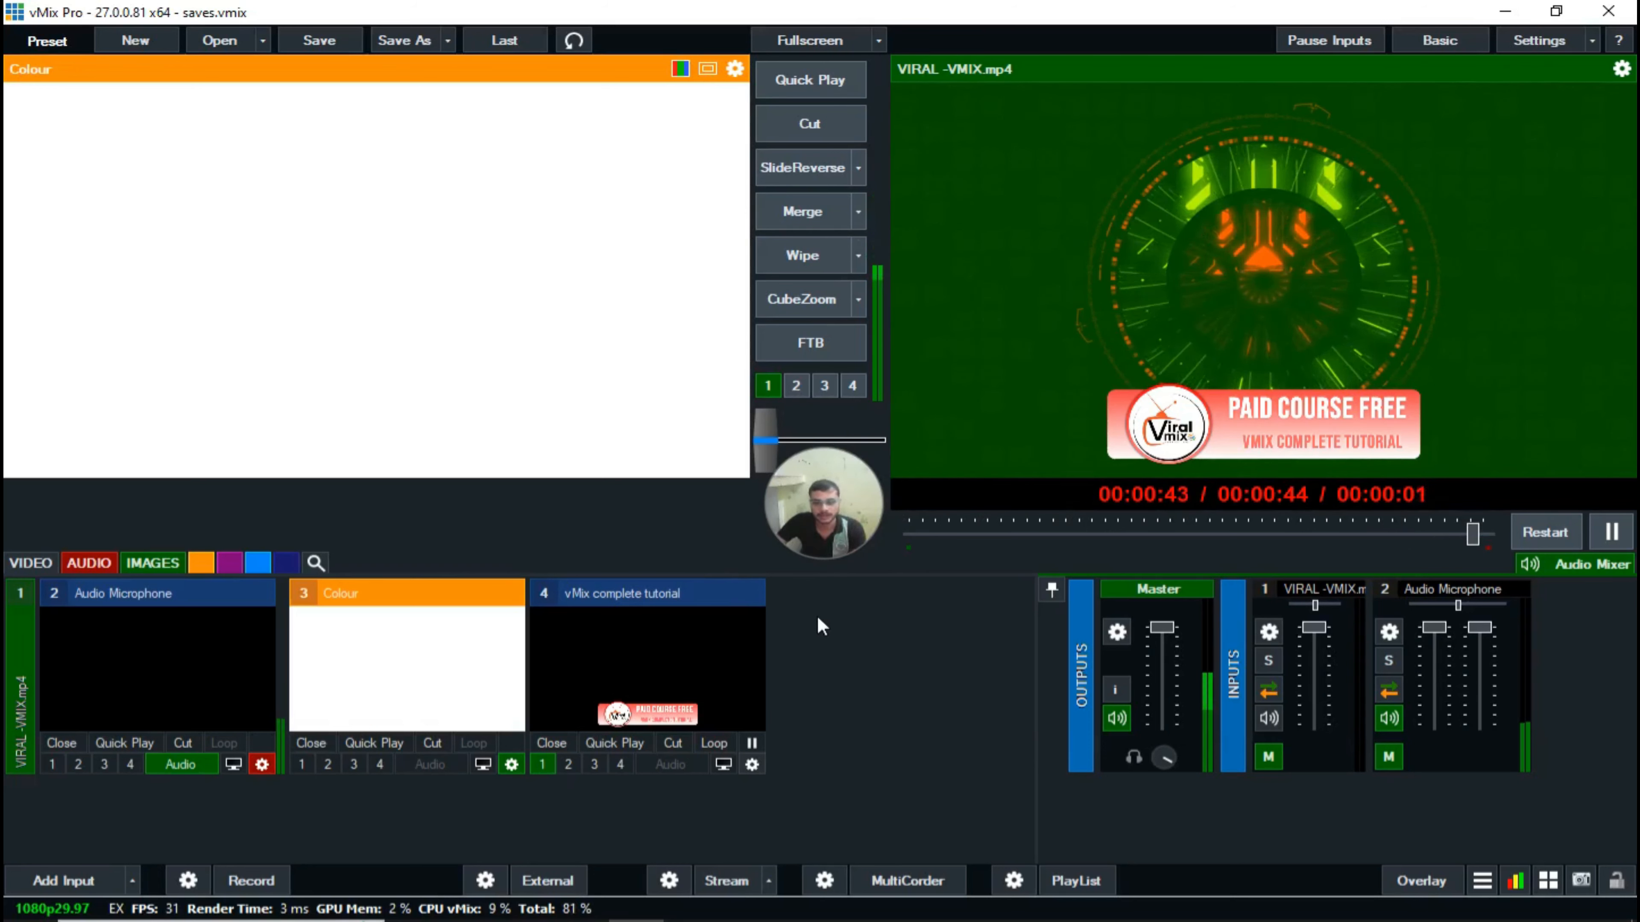
Look at the input types available for adding, and filter the input list by the AUDIO, IMAGES and VIDEO categories
left_click(56, 874)
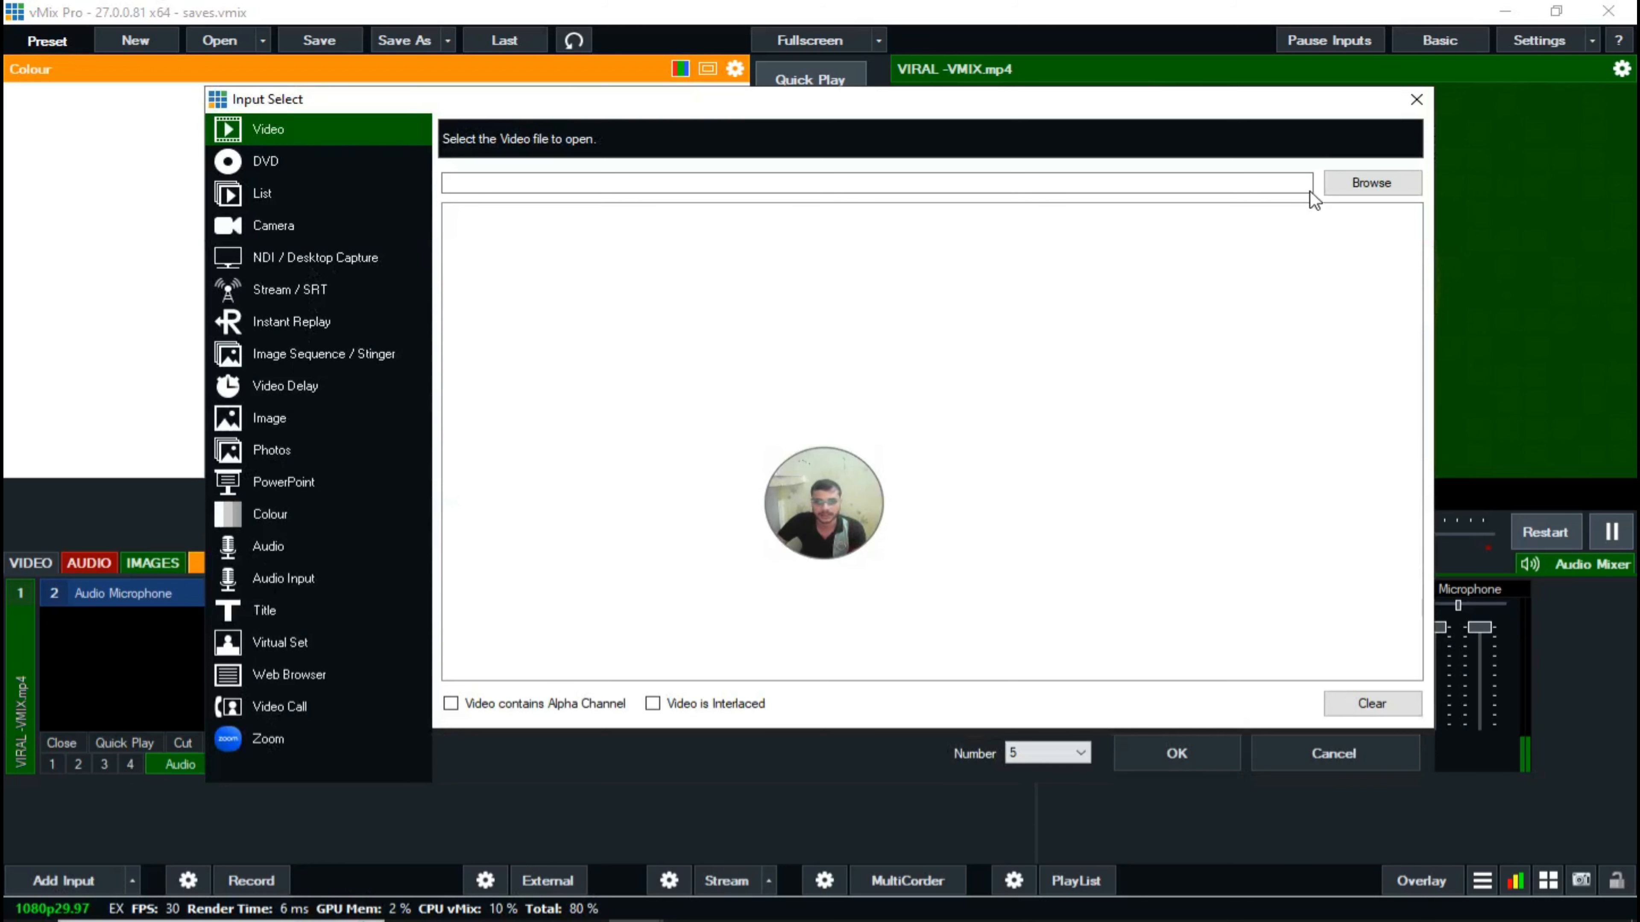
left_click(1415, 102)
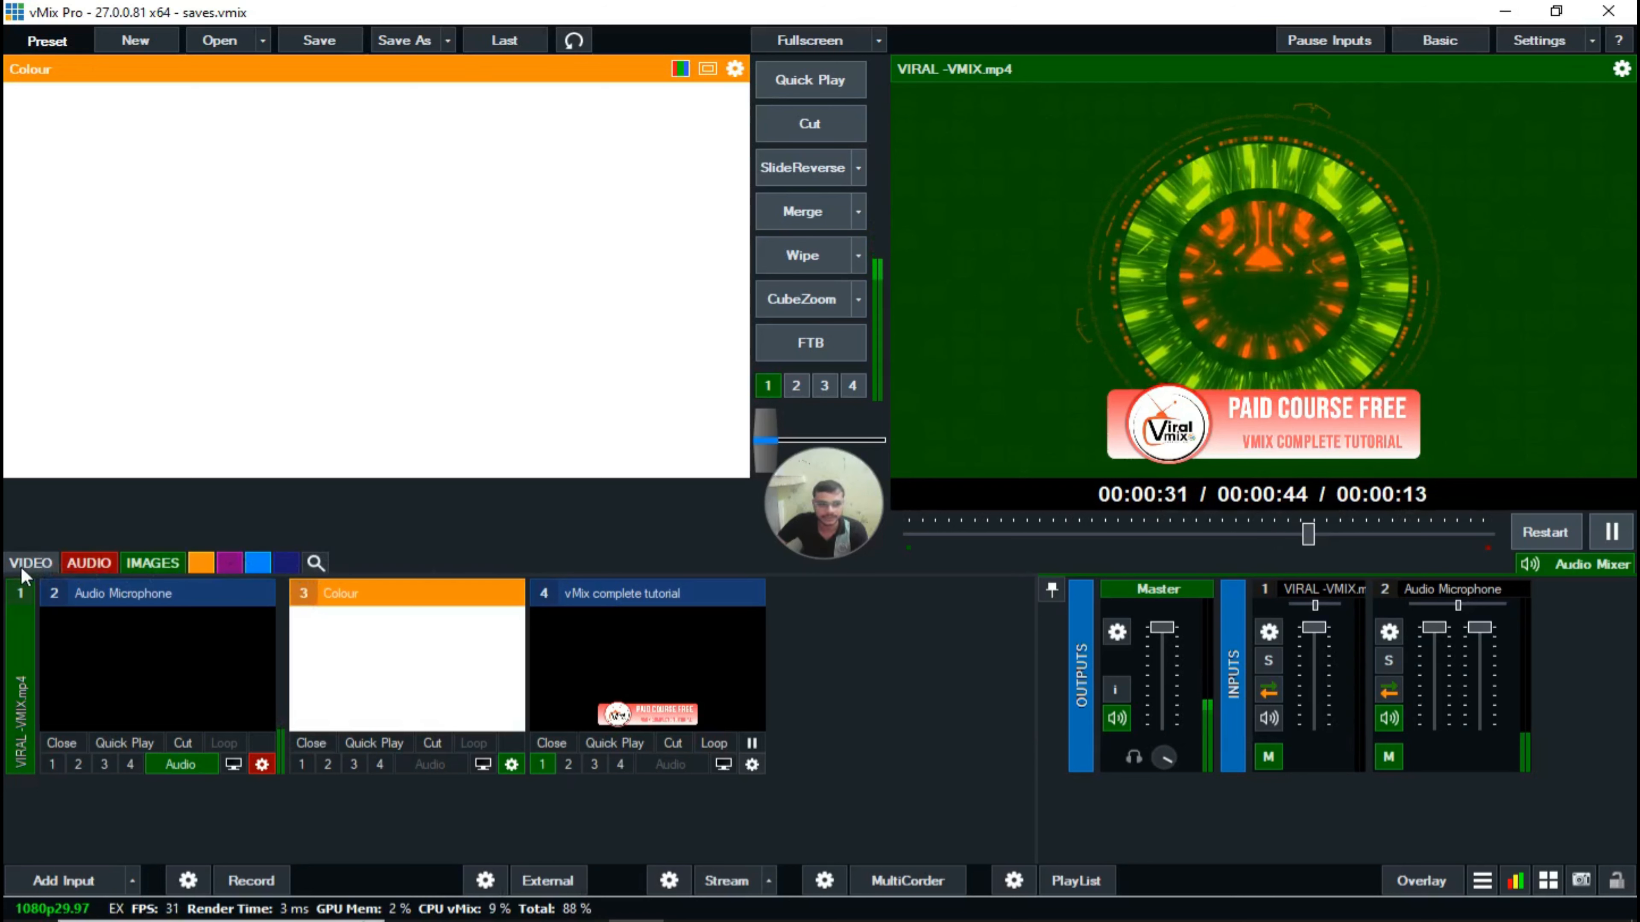
left_click(80, 565)
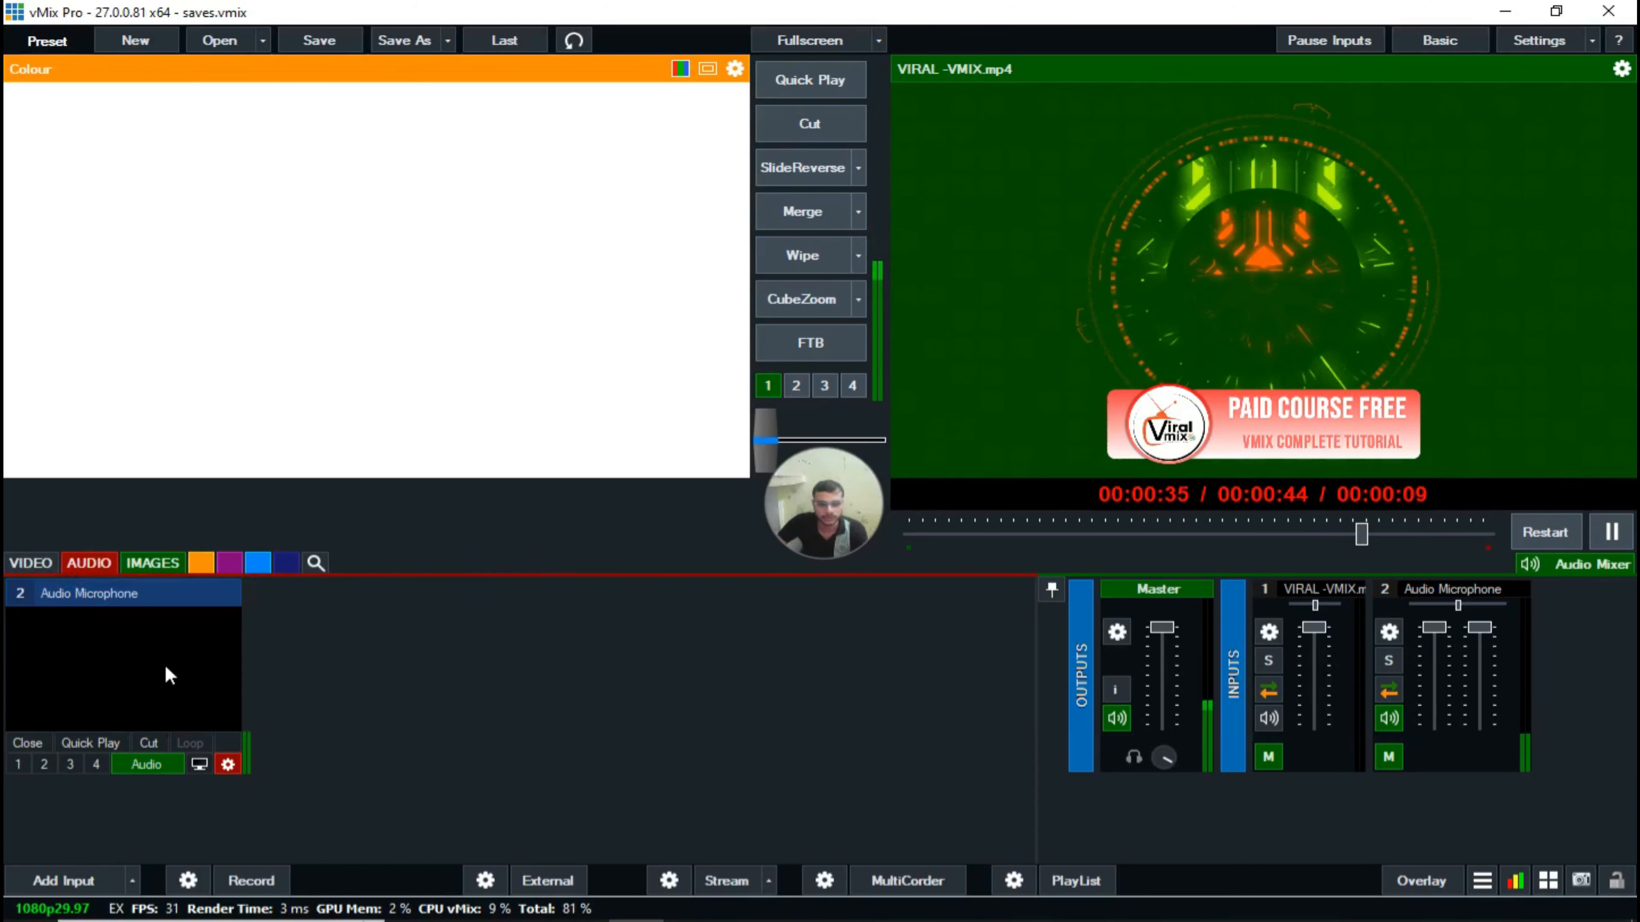
left_click(150, 564)
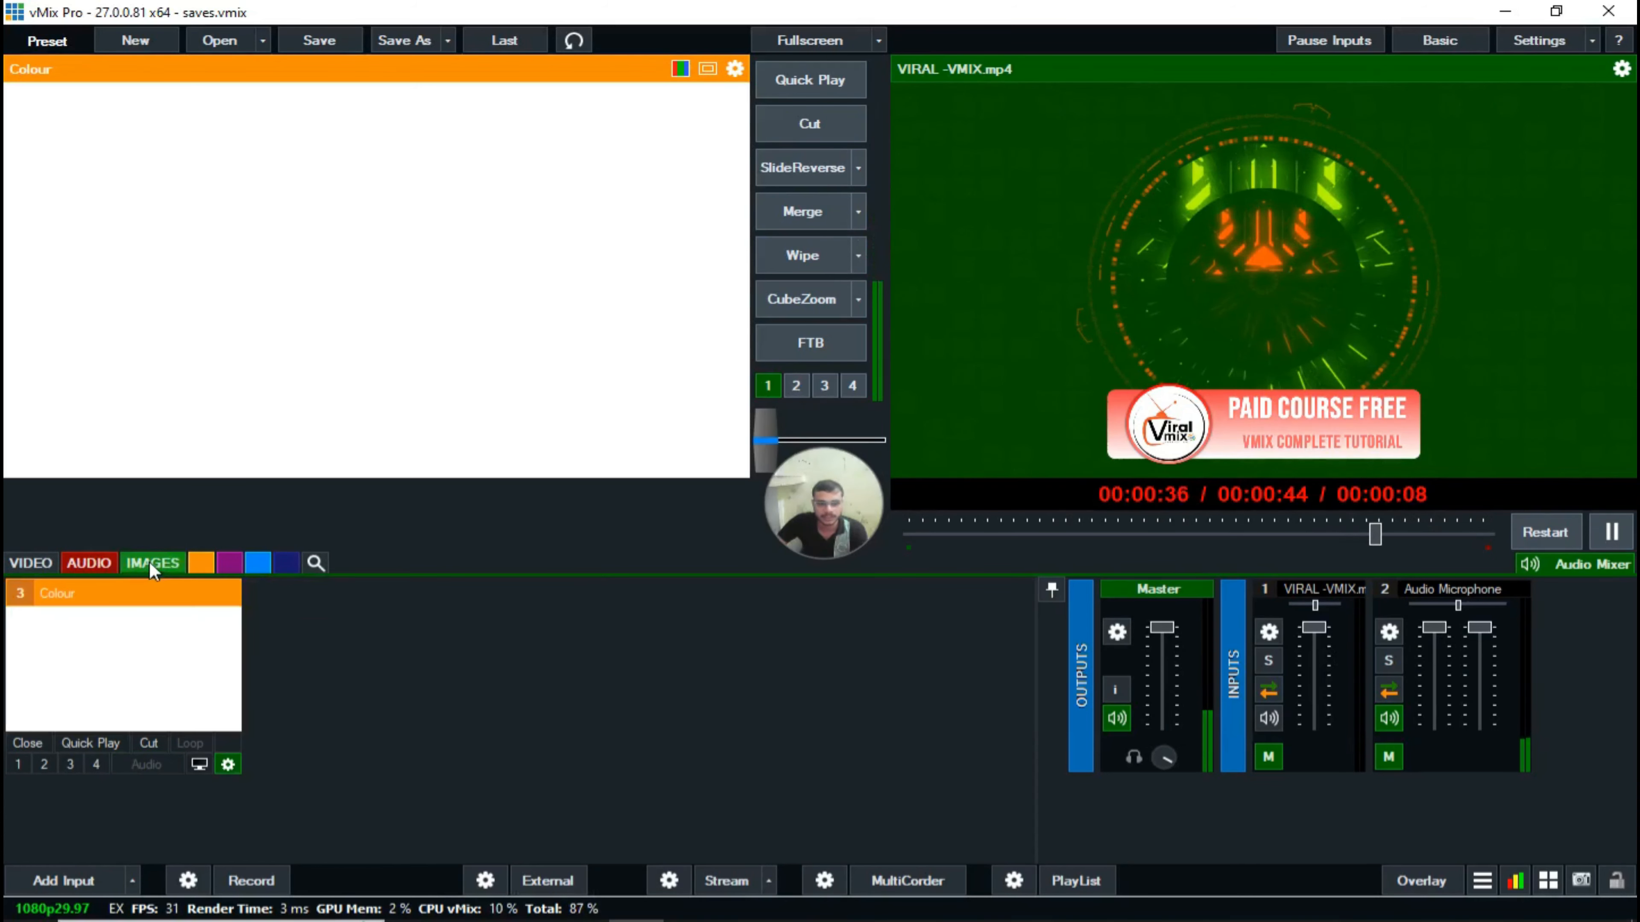
left_click(79, 568)
left_click(34, 566)
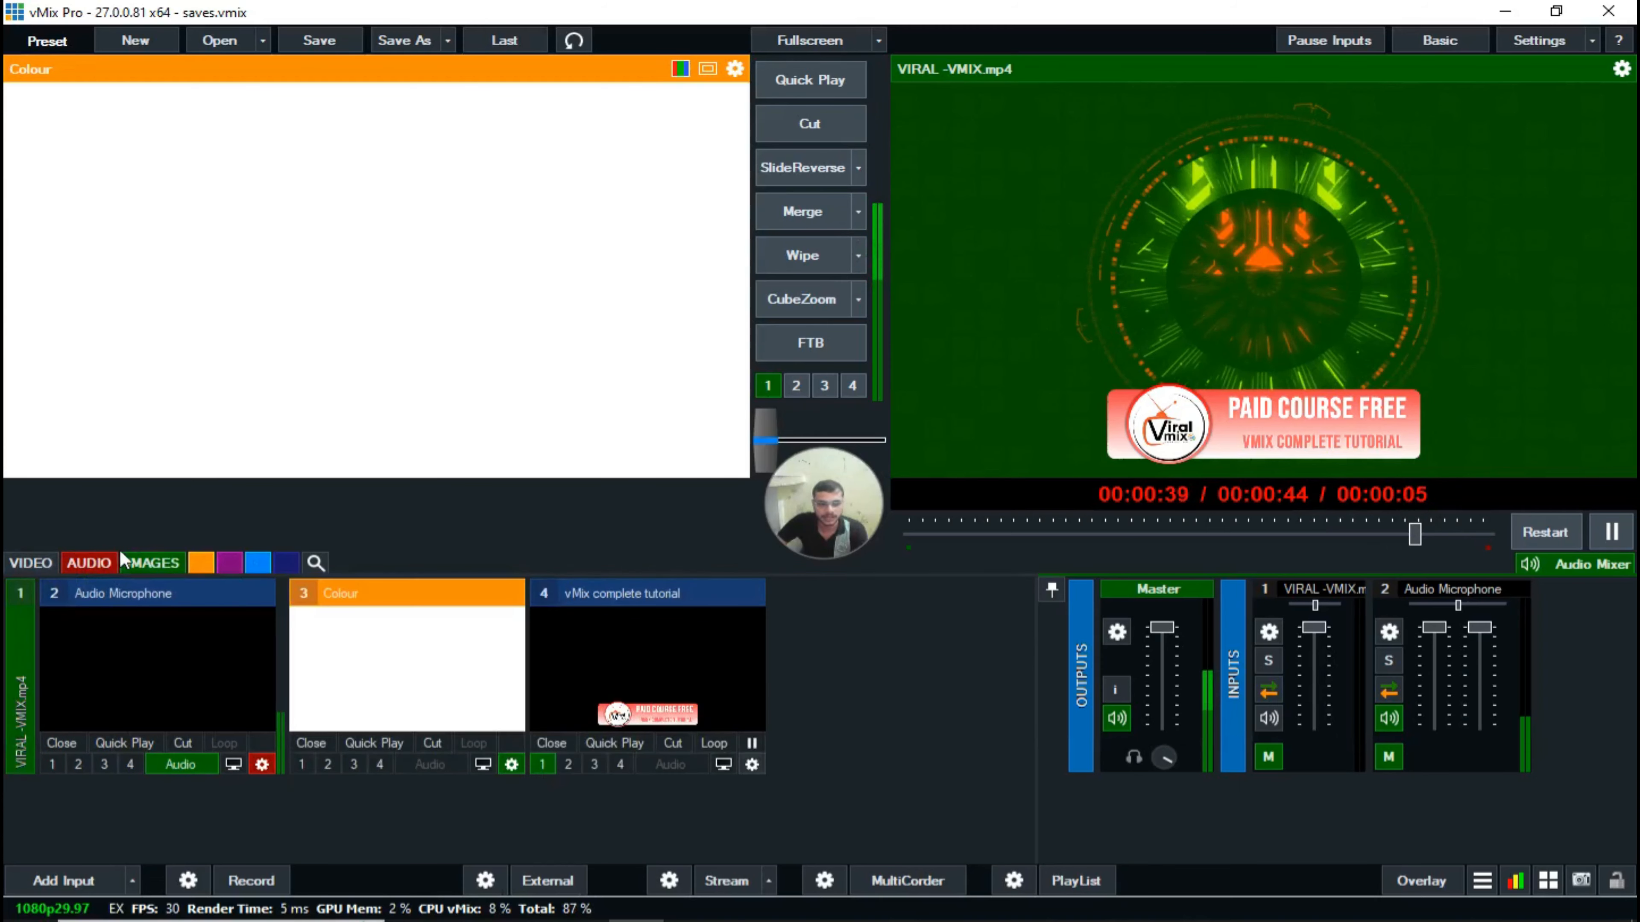
Examine the Input Categories window and the colour choices for the first custom category, leaving the colour unchanged
right_click(36, 566)
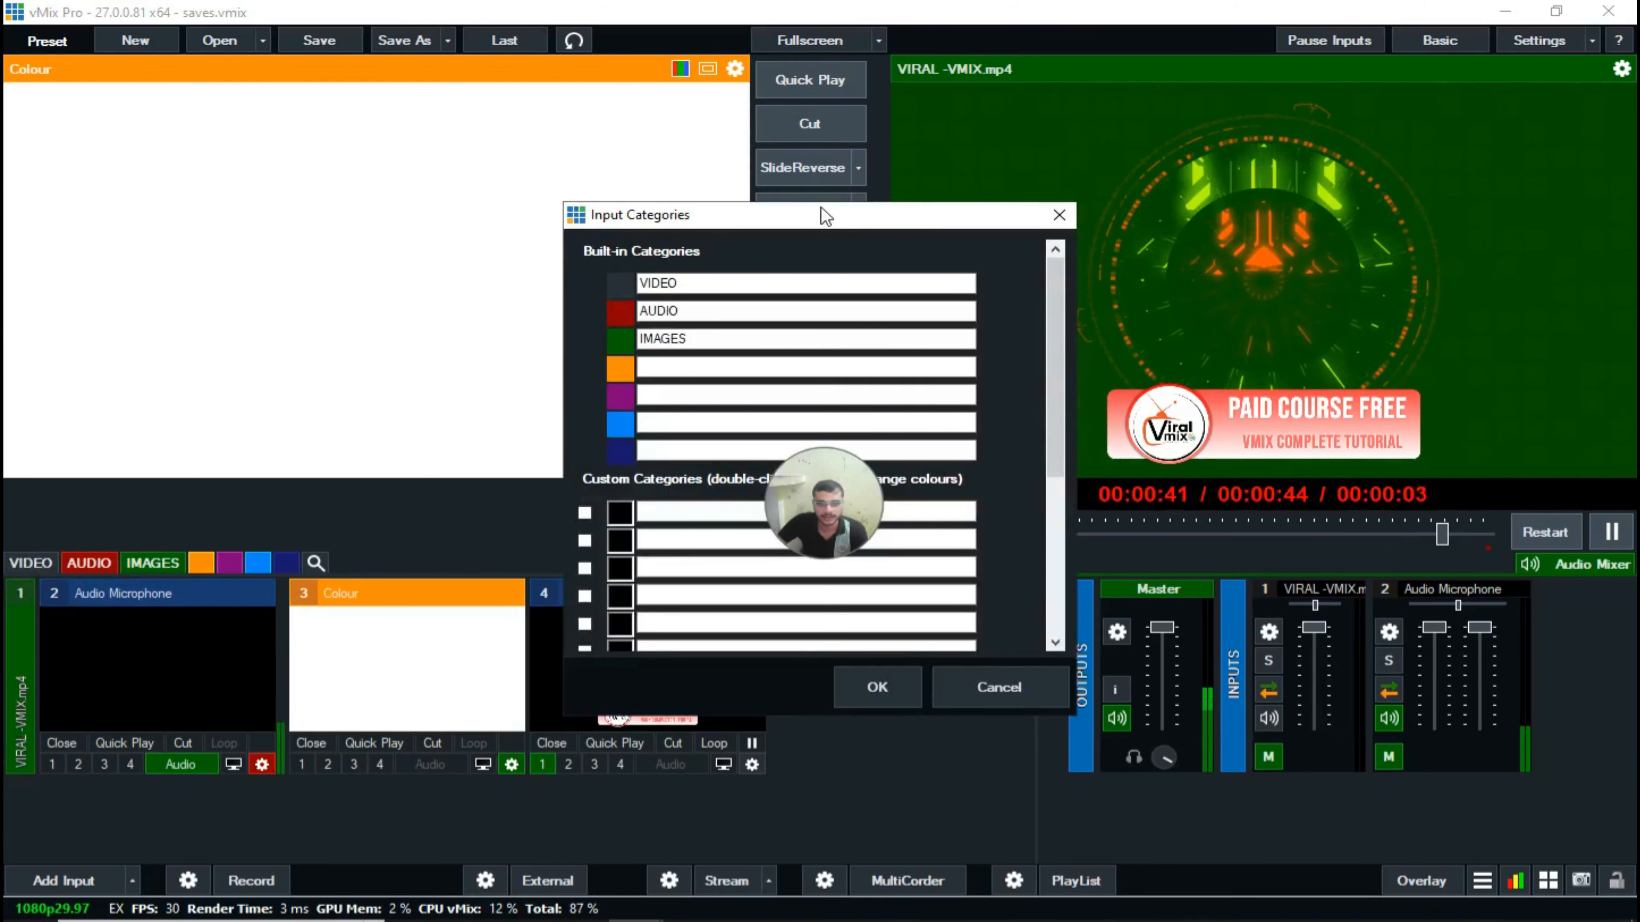
left_click_drag(825, 215, 565, 253)
left_click(417, 404)
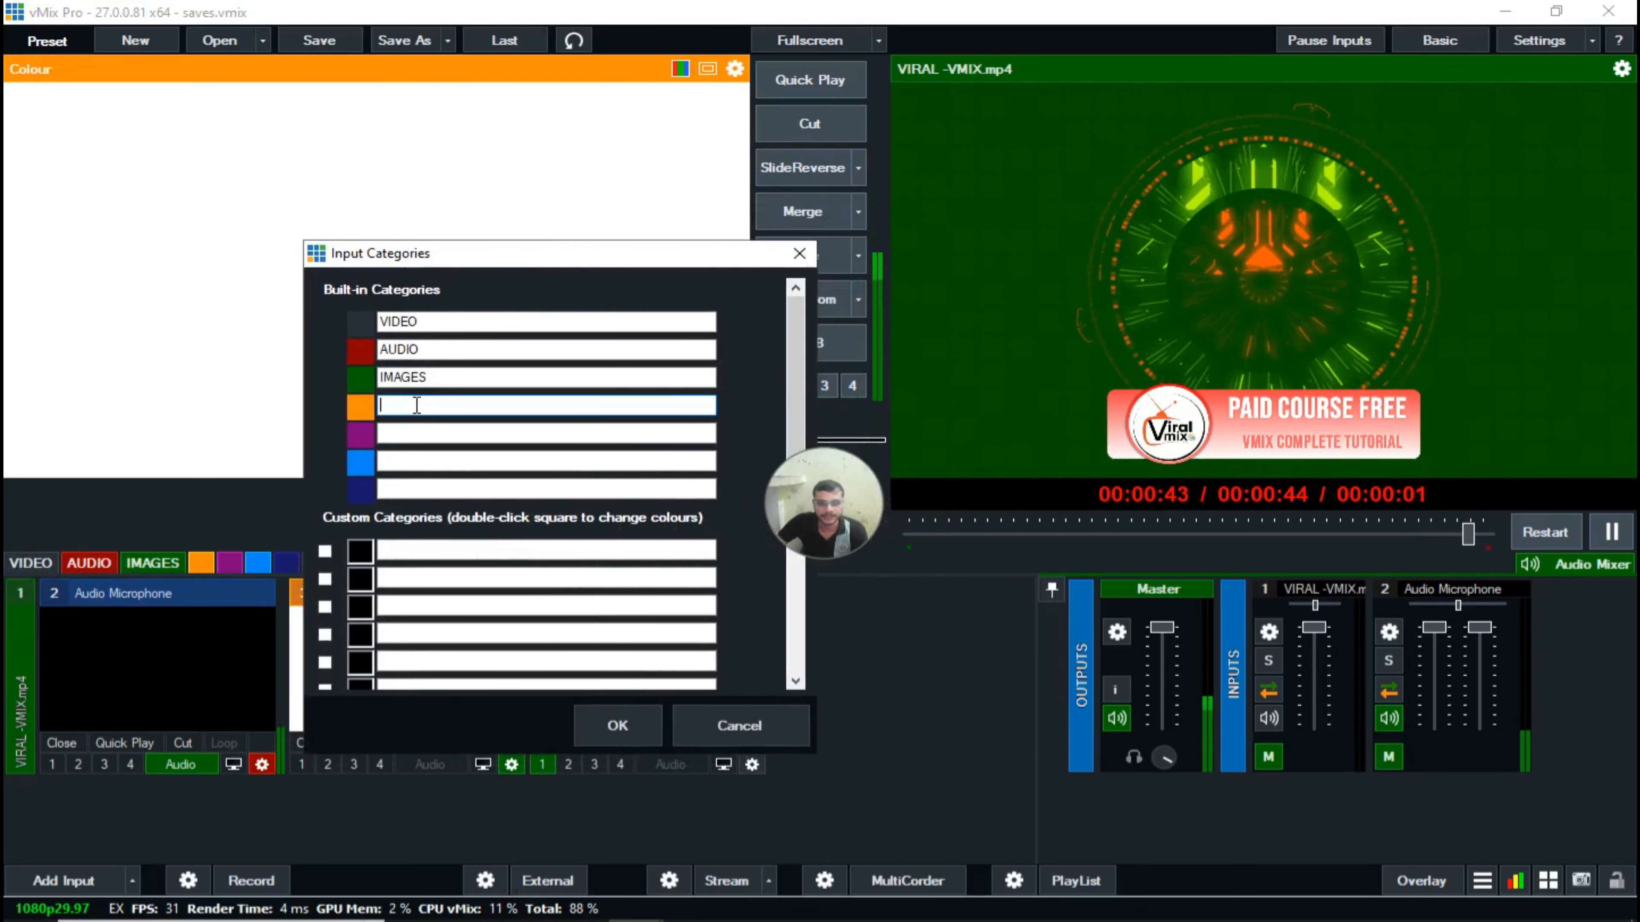
double_click(360, 559)
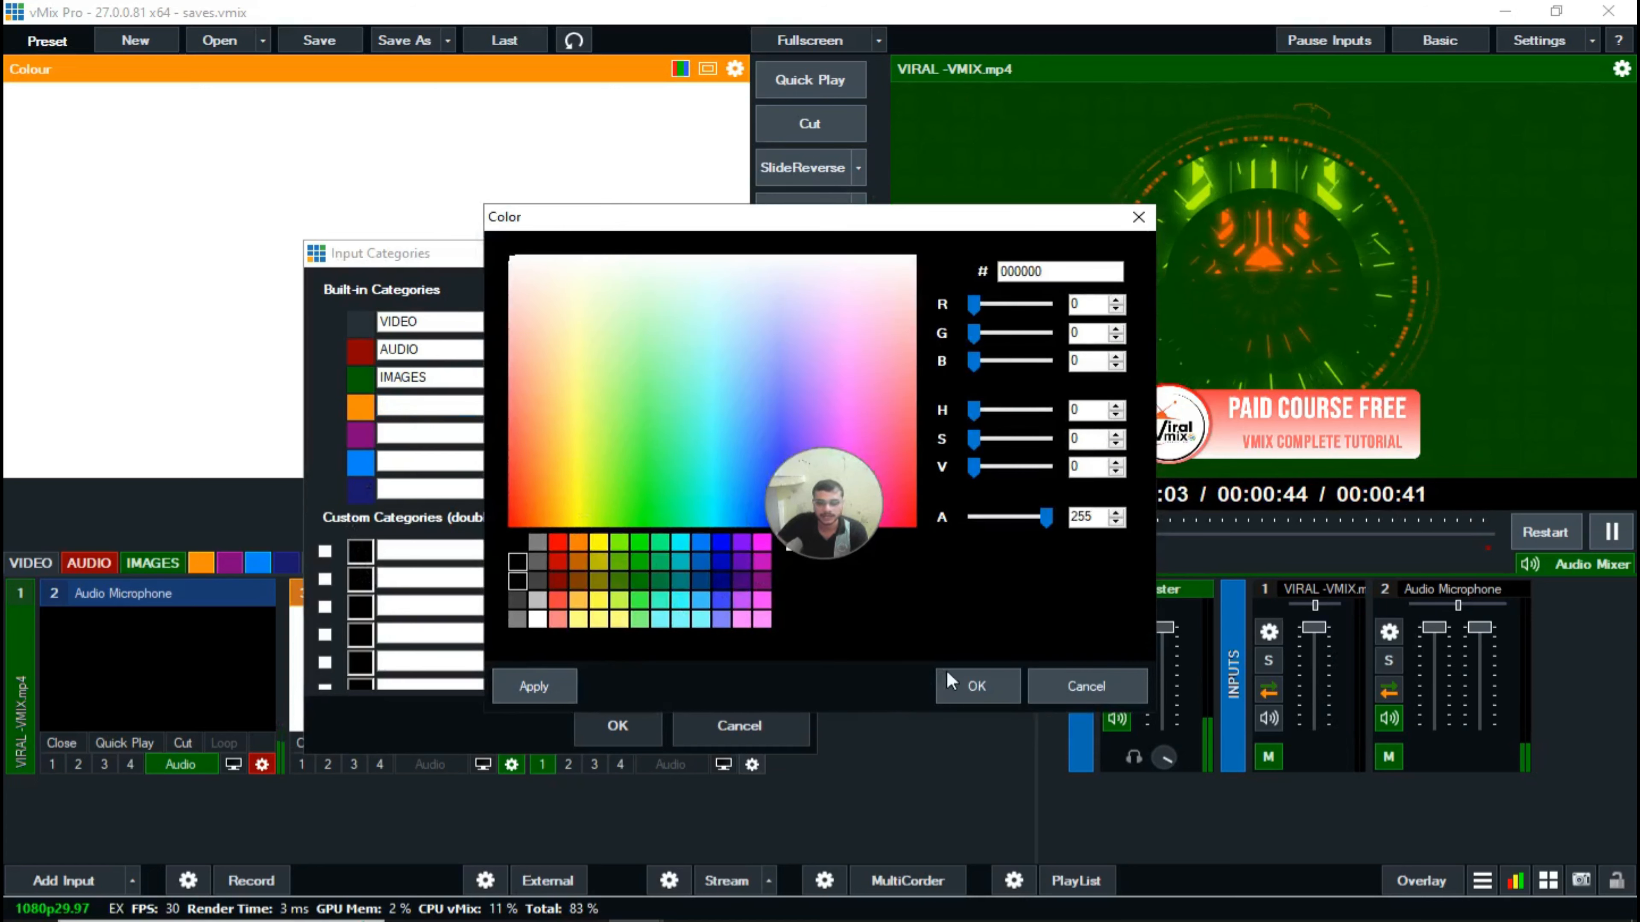
left_click(1084, 686)
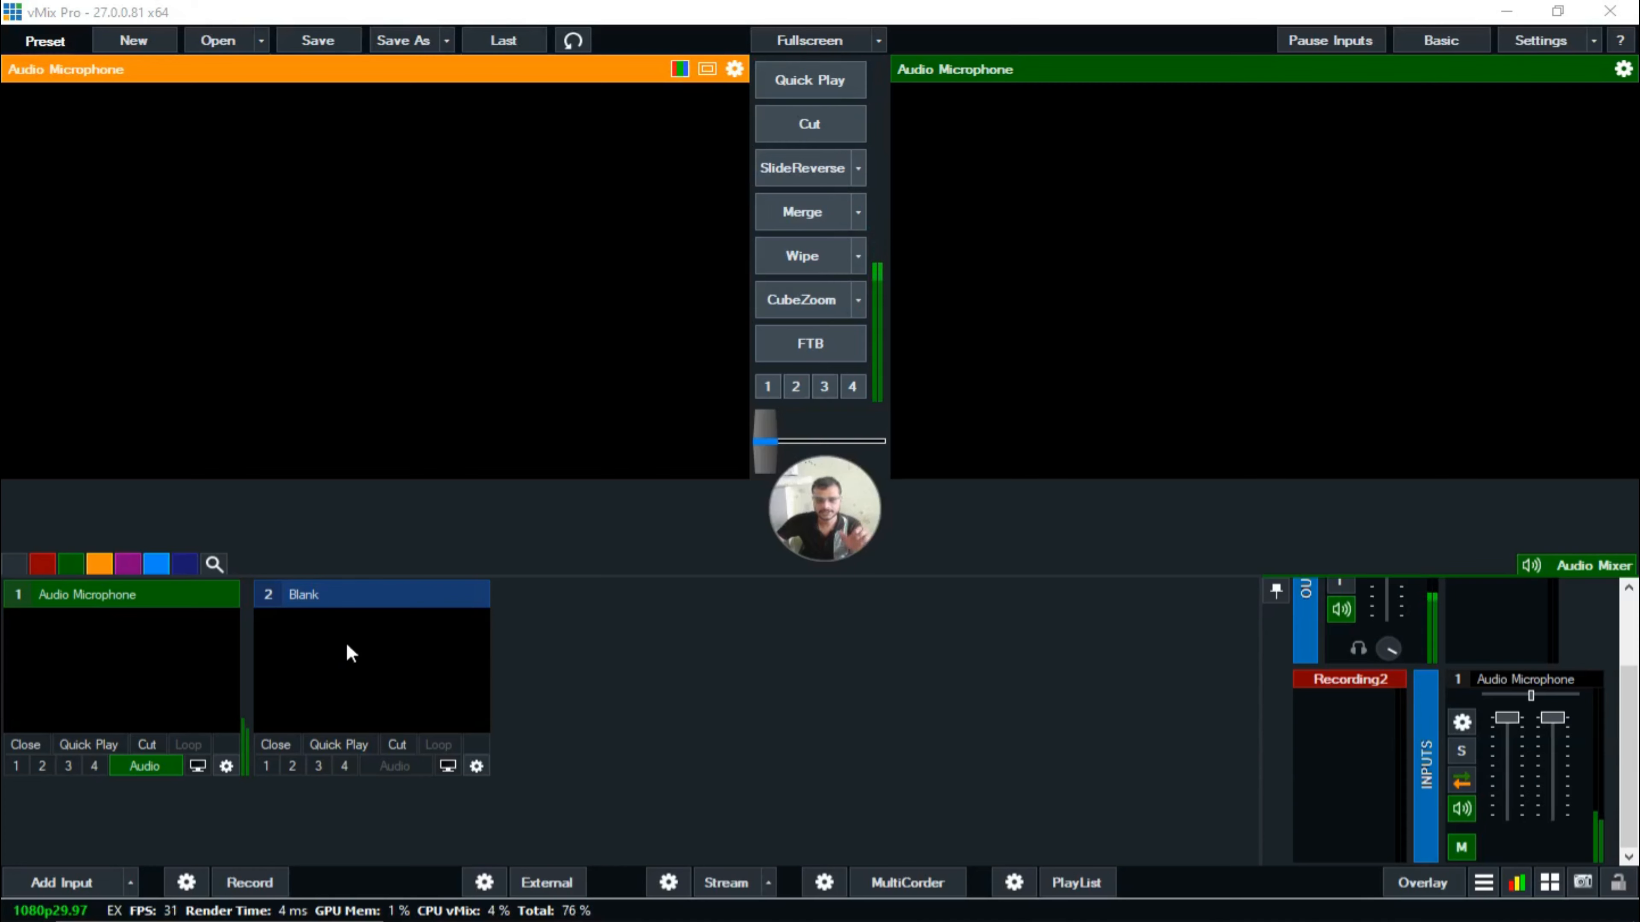
Examine the Recording Setup for the first recording and its list of output sources, keeping Output 1
left_click(185, 882)
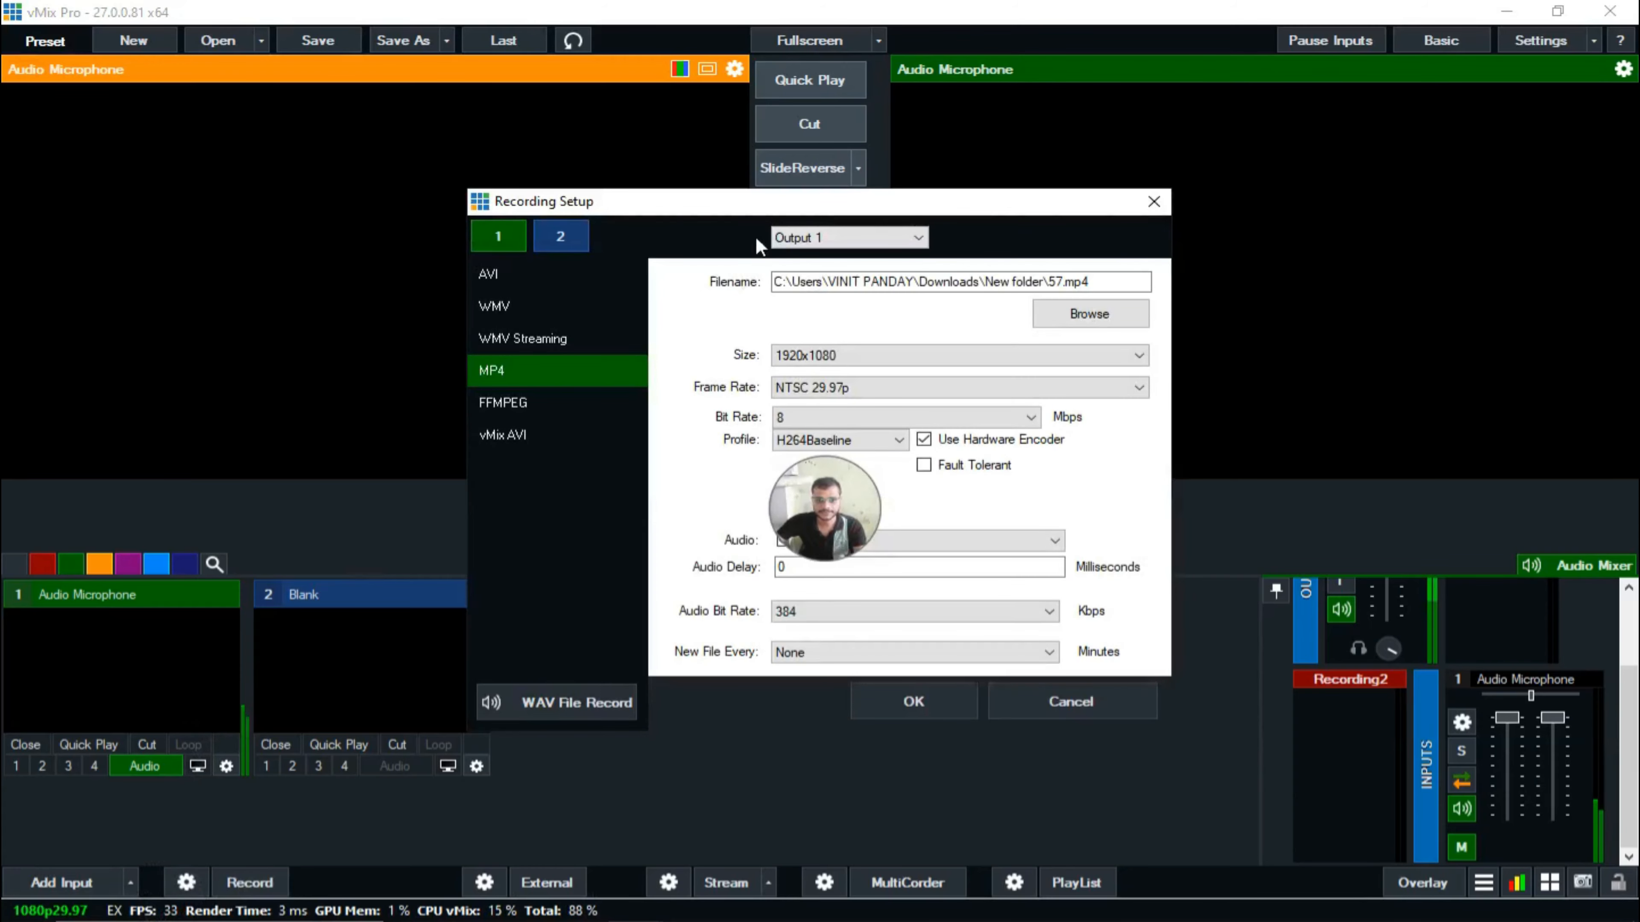
left_click_drag(762, 209, 527, 263)
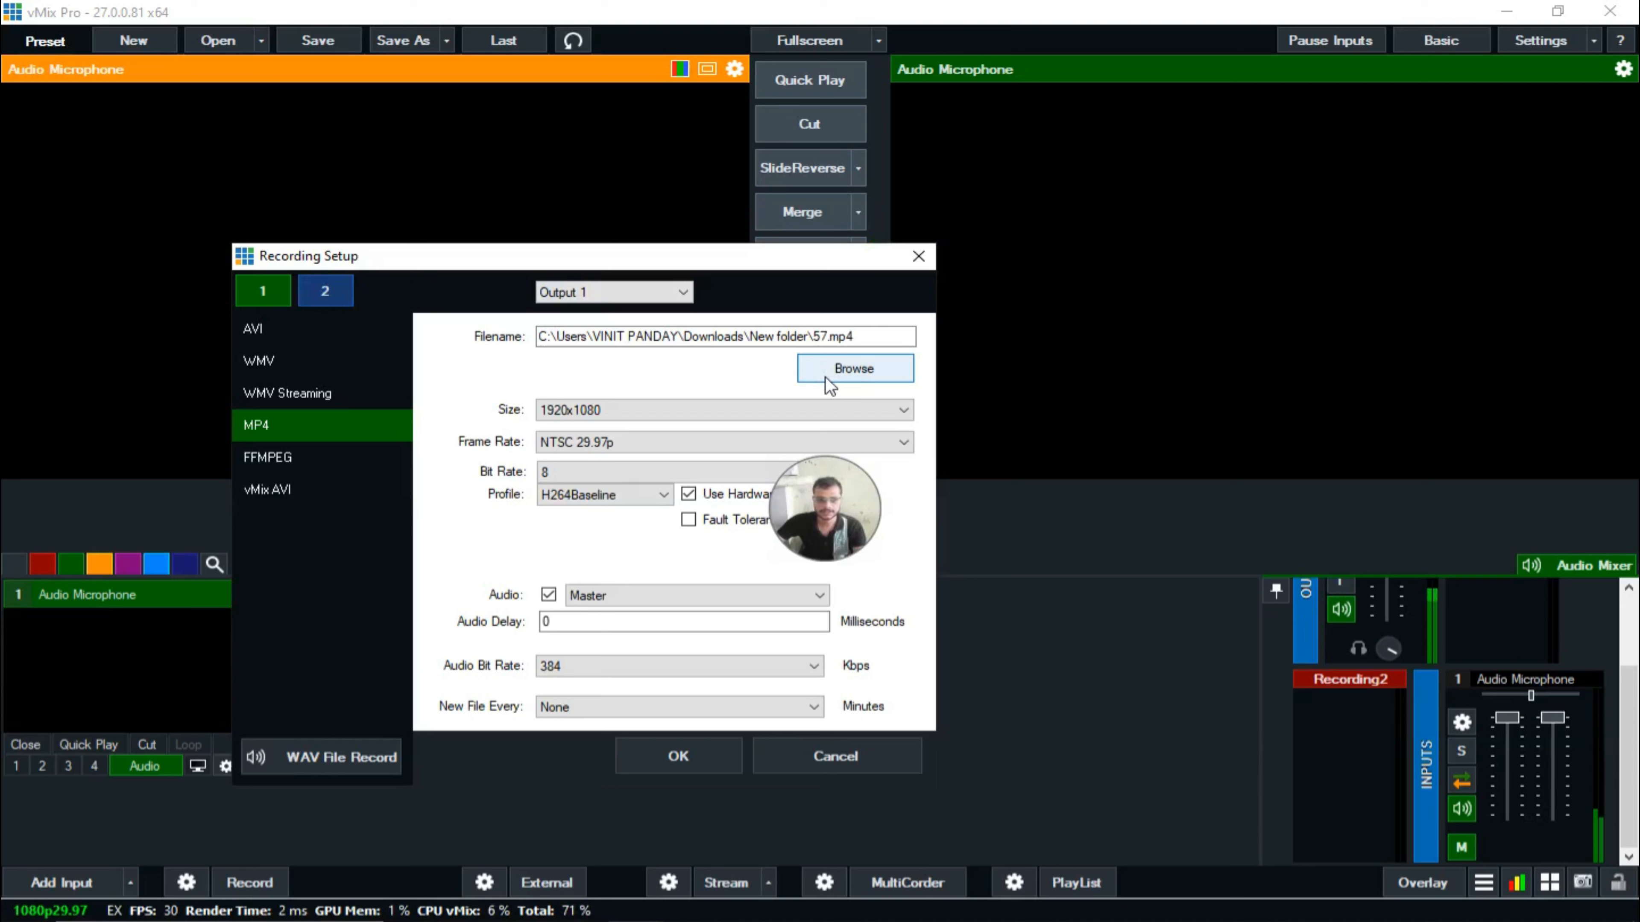
left_click(568, 292)
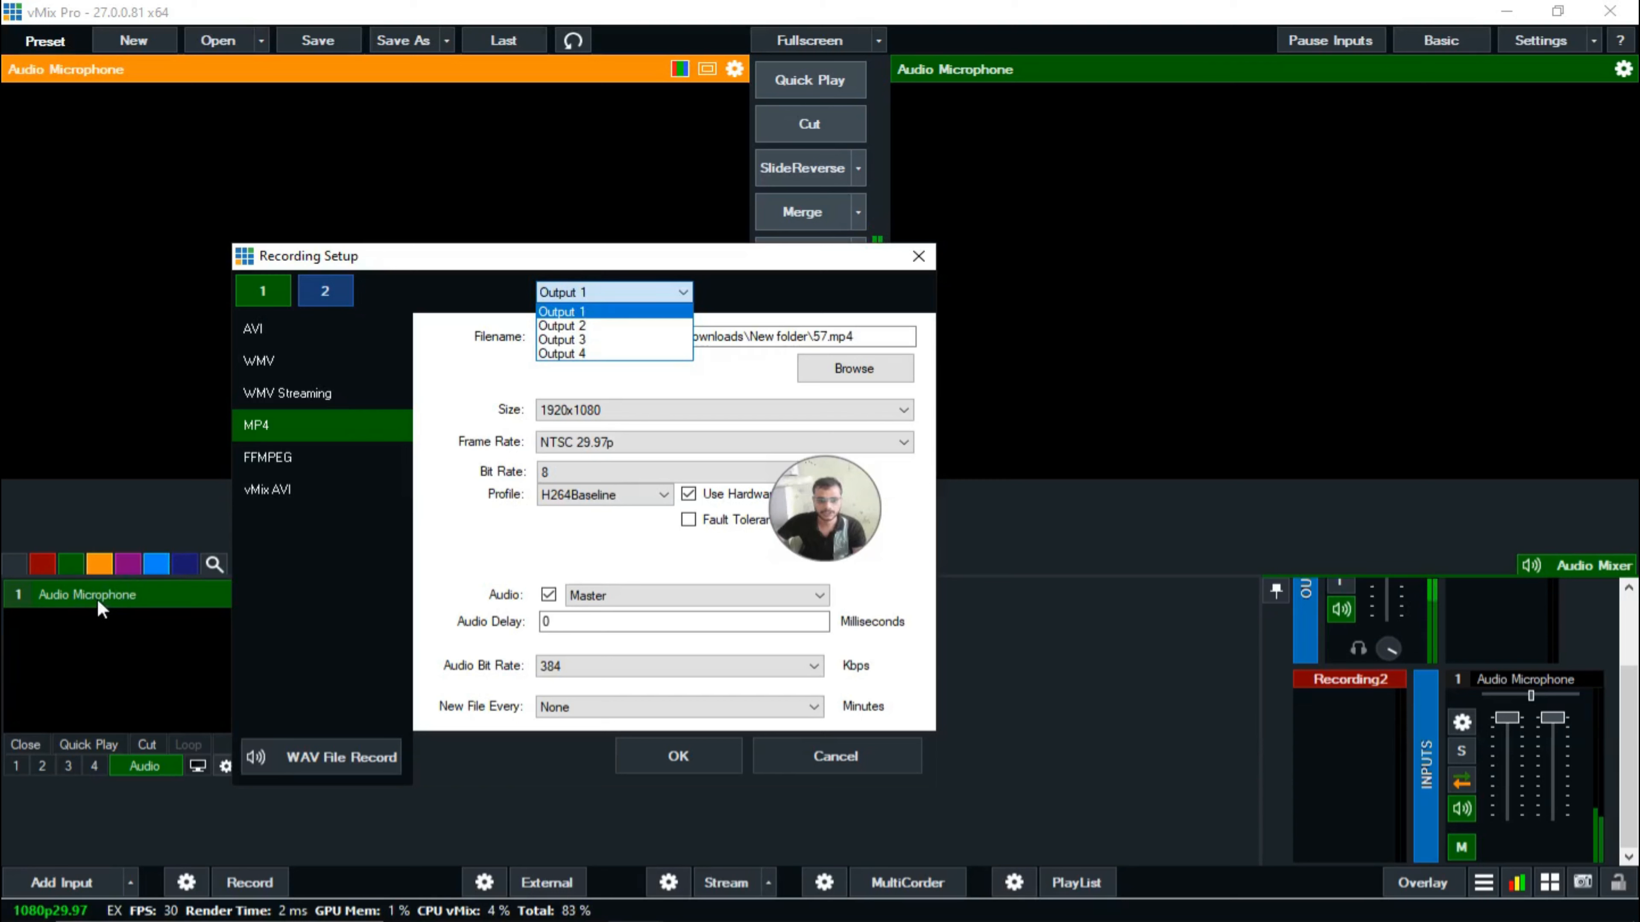
left_click(589, 294)
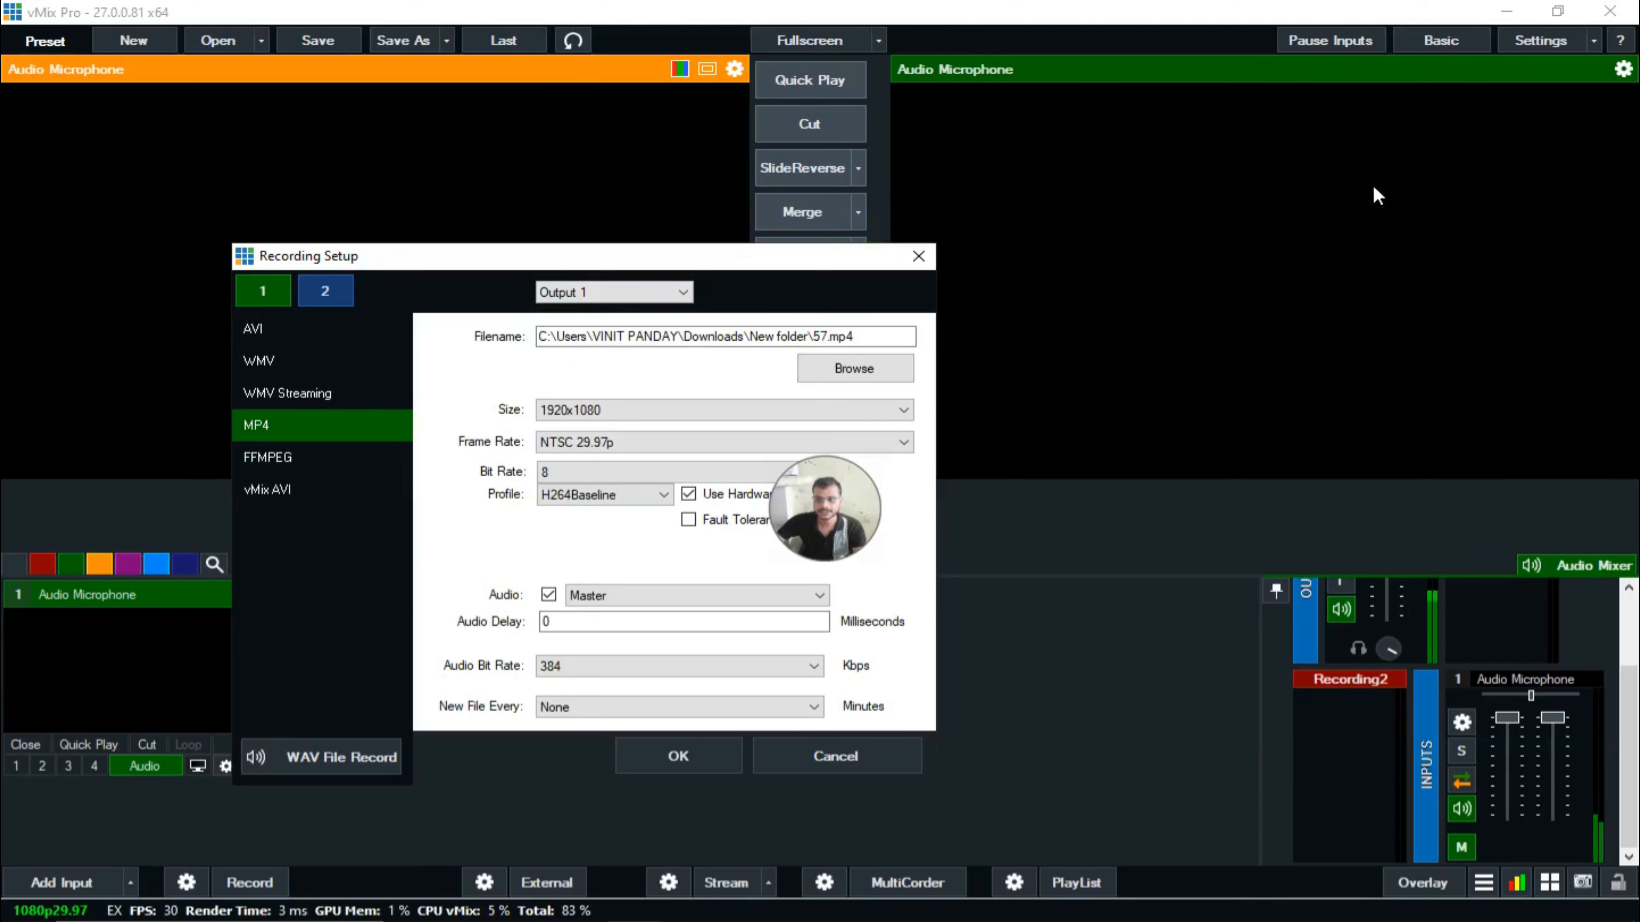
Try Input2 as the source of Output 1 in the Outputs / NDI / SRT settings, and close the settings without confirming
left_click(1527, 43)
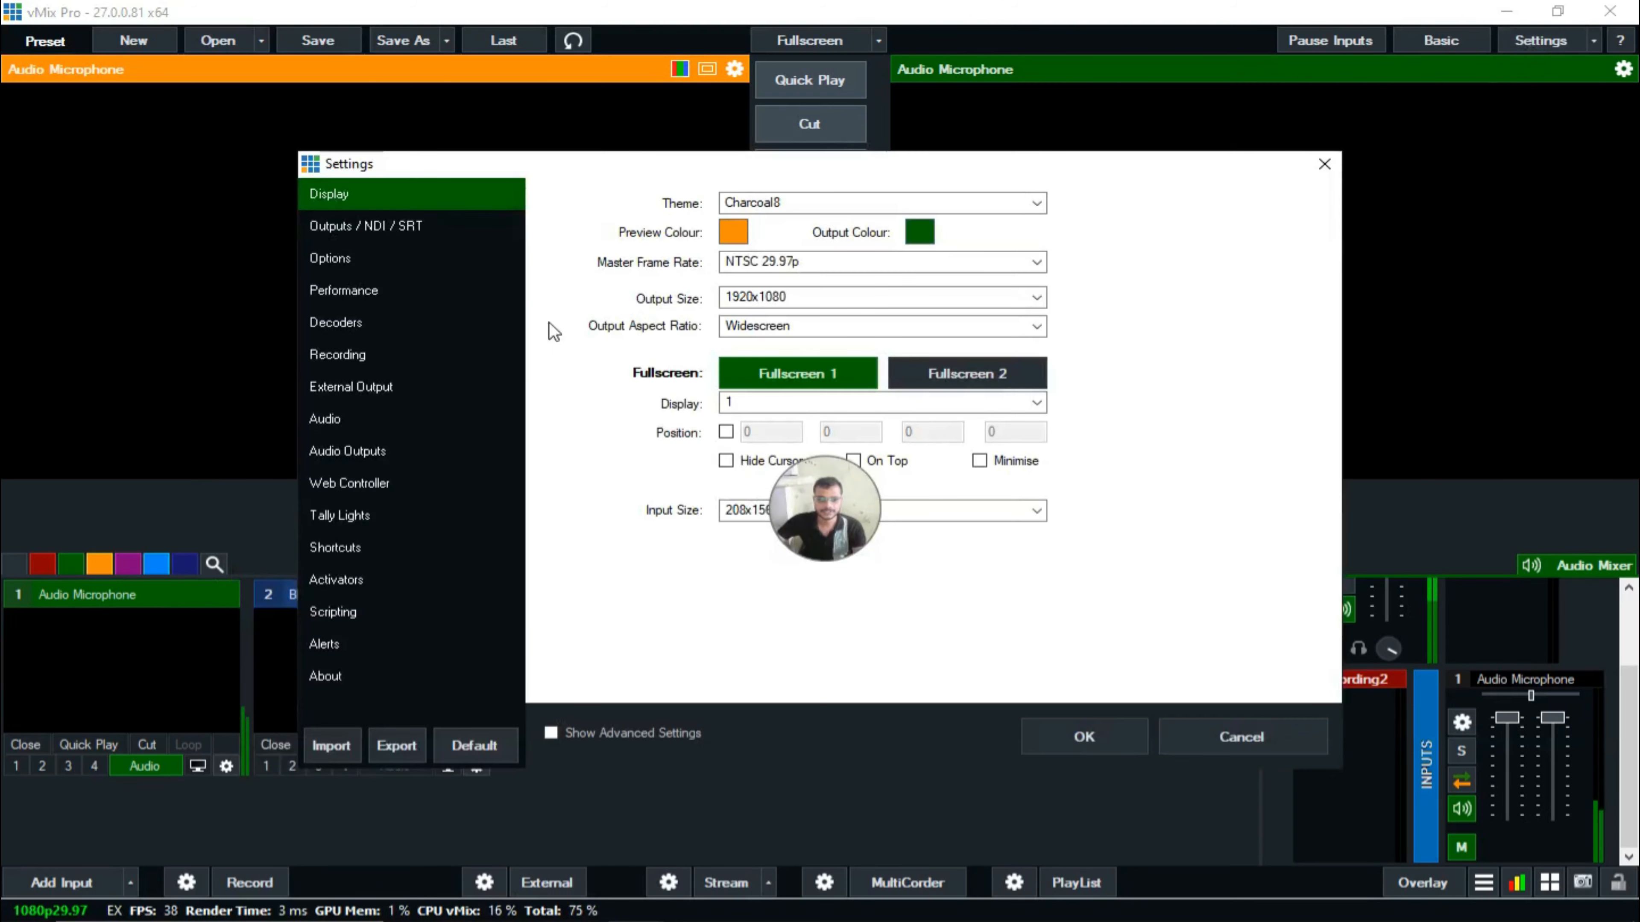
left_click(370, 238)
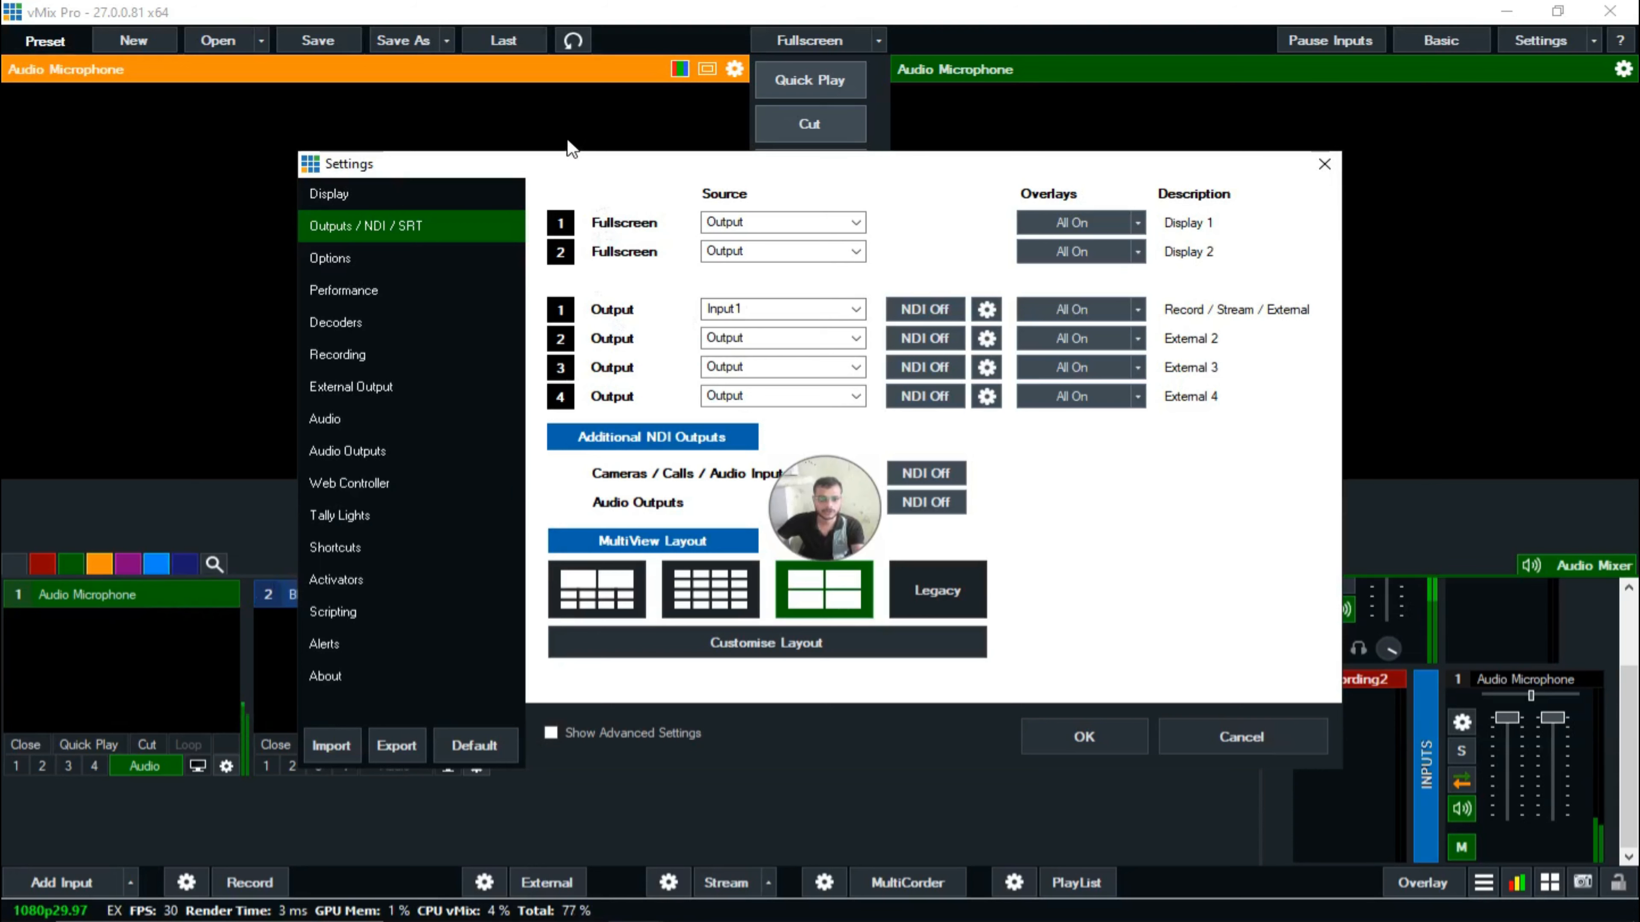
left_click_drag(570, 164, 765, 143)
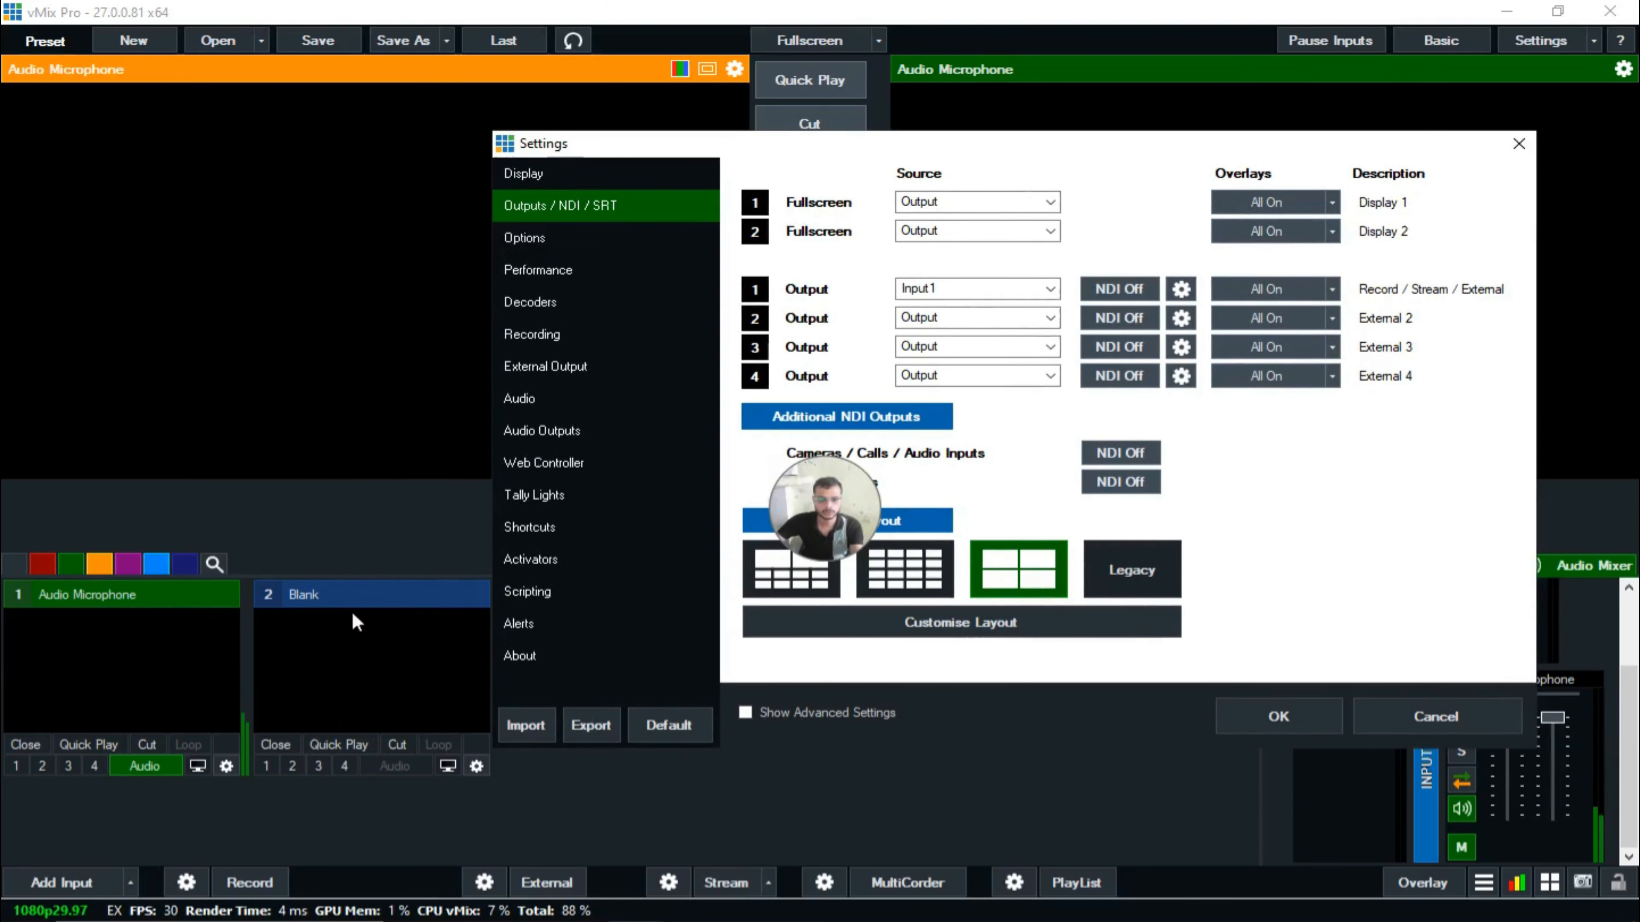
left_click(910, 291)
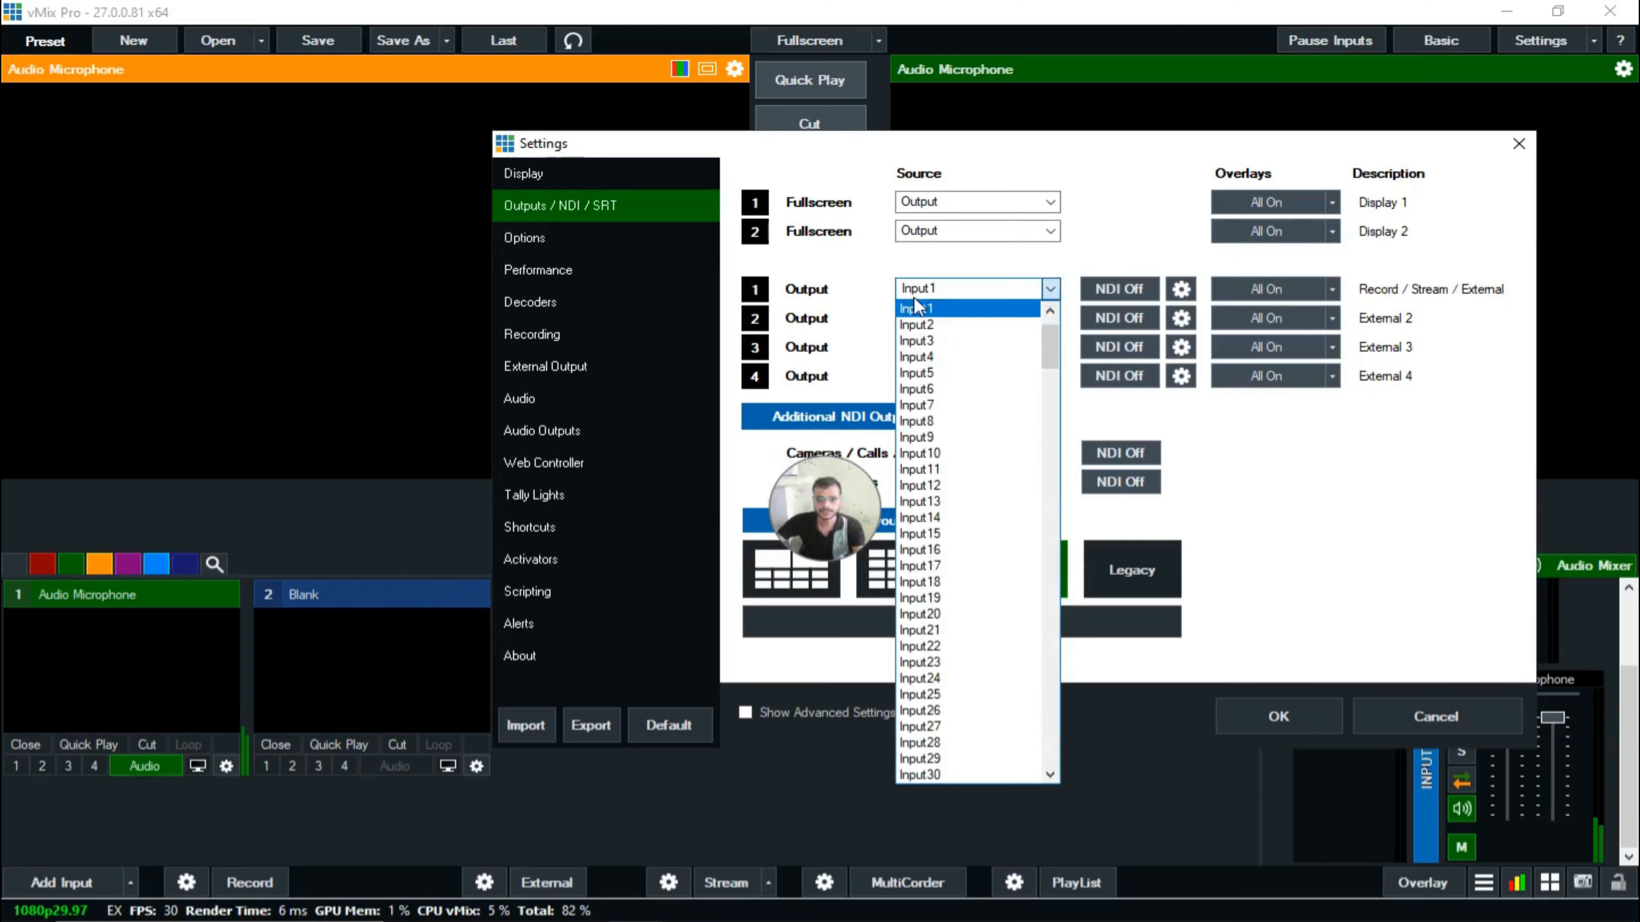
left_click(919, 325)
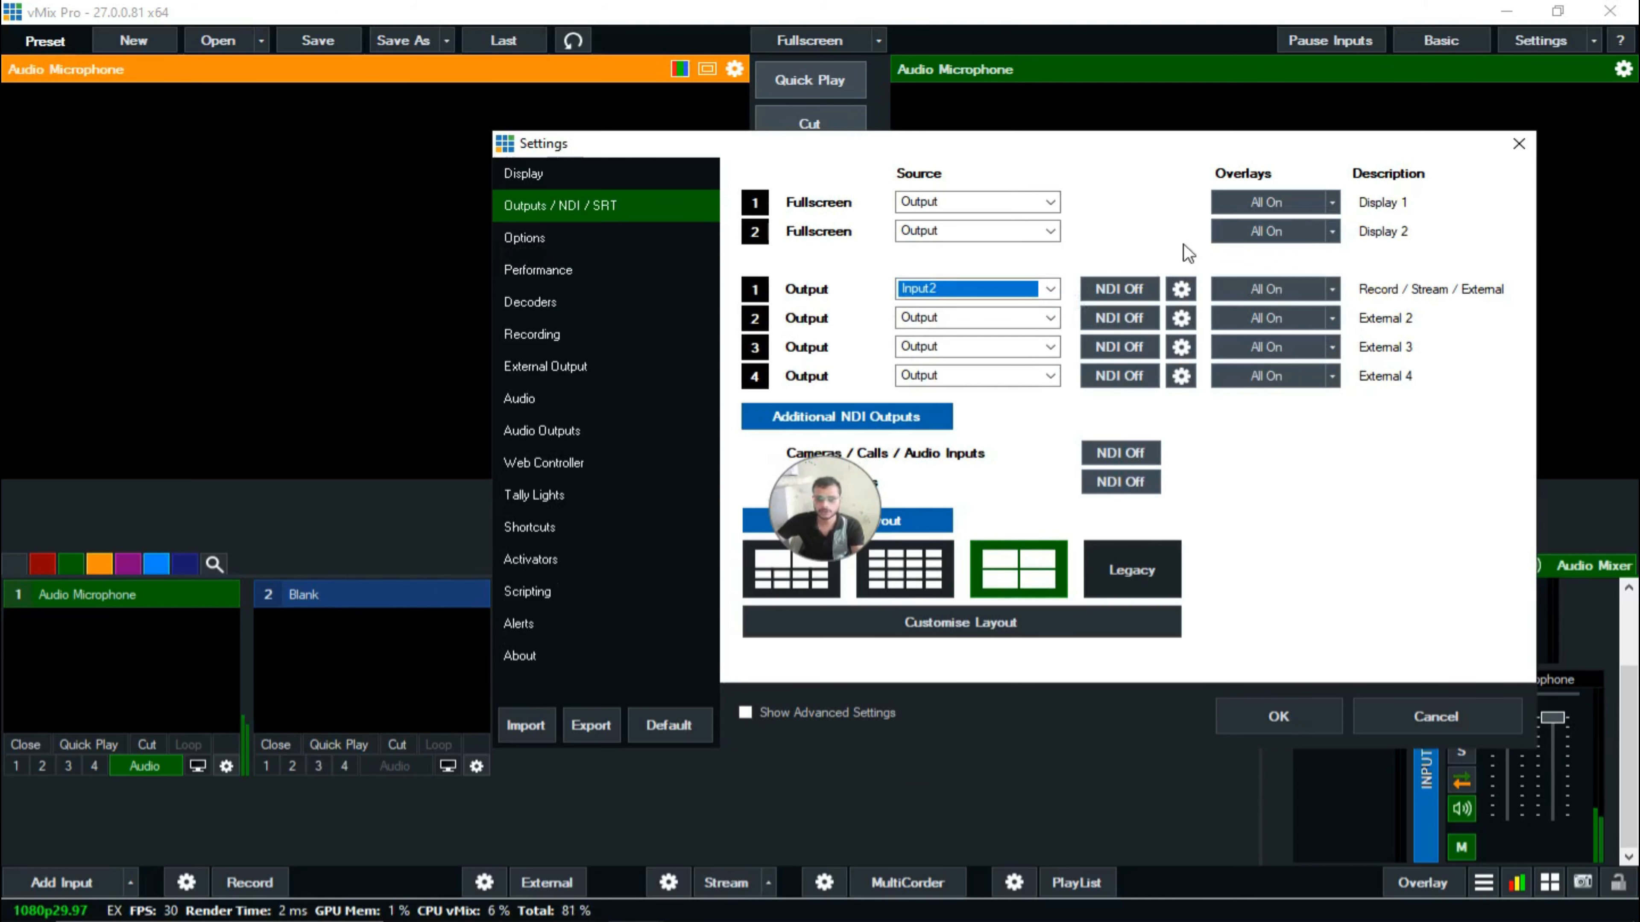
left_click(1515, 146)
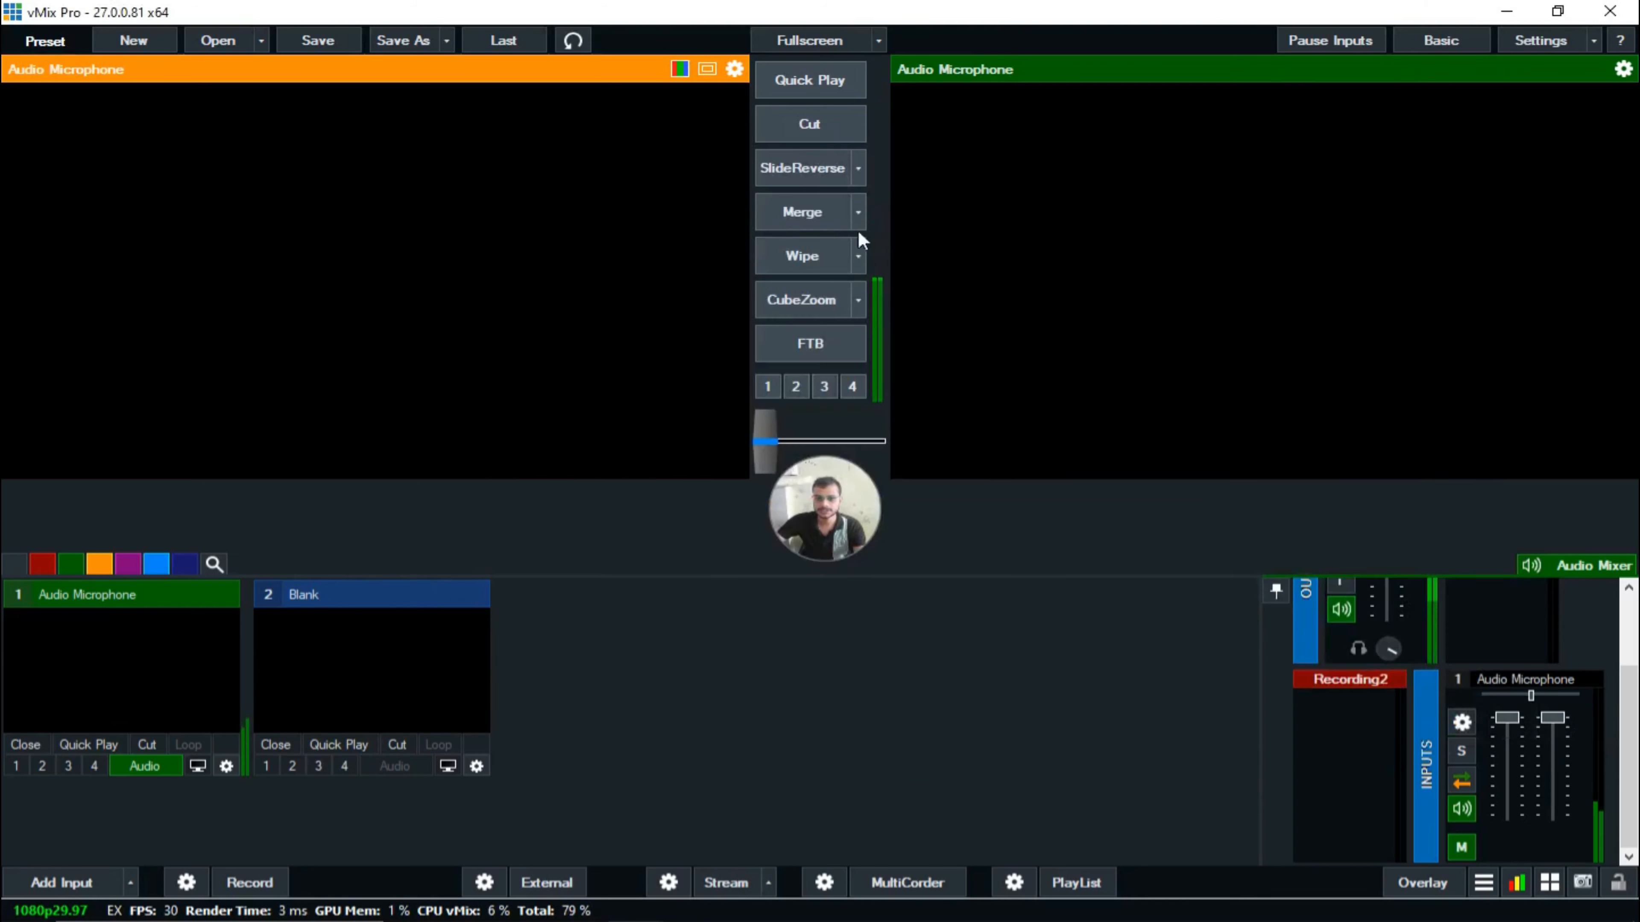
Enable the second recording in the Recording Setup with Output 2 as its source
left_click(187, 883)
left_click_drag(581, 259, 705, 268)
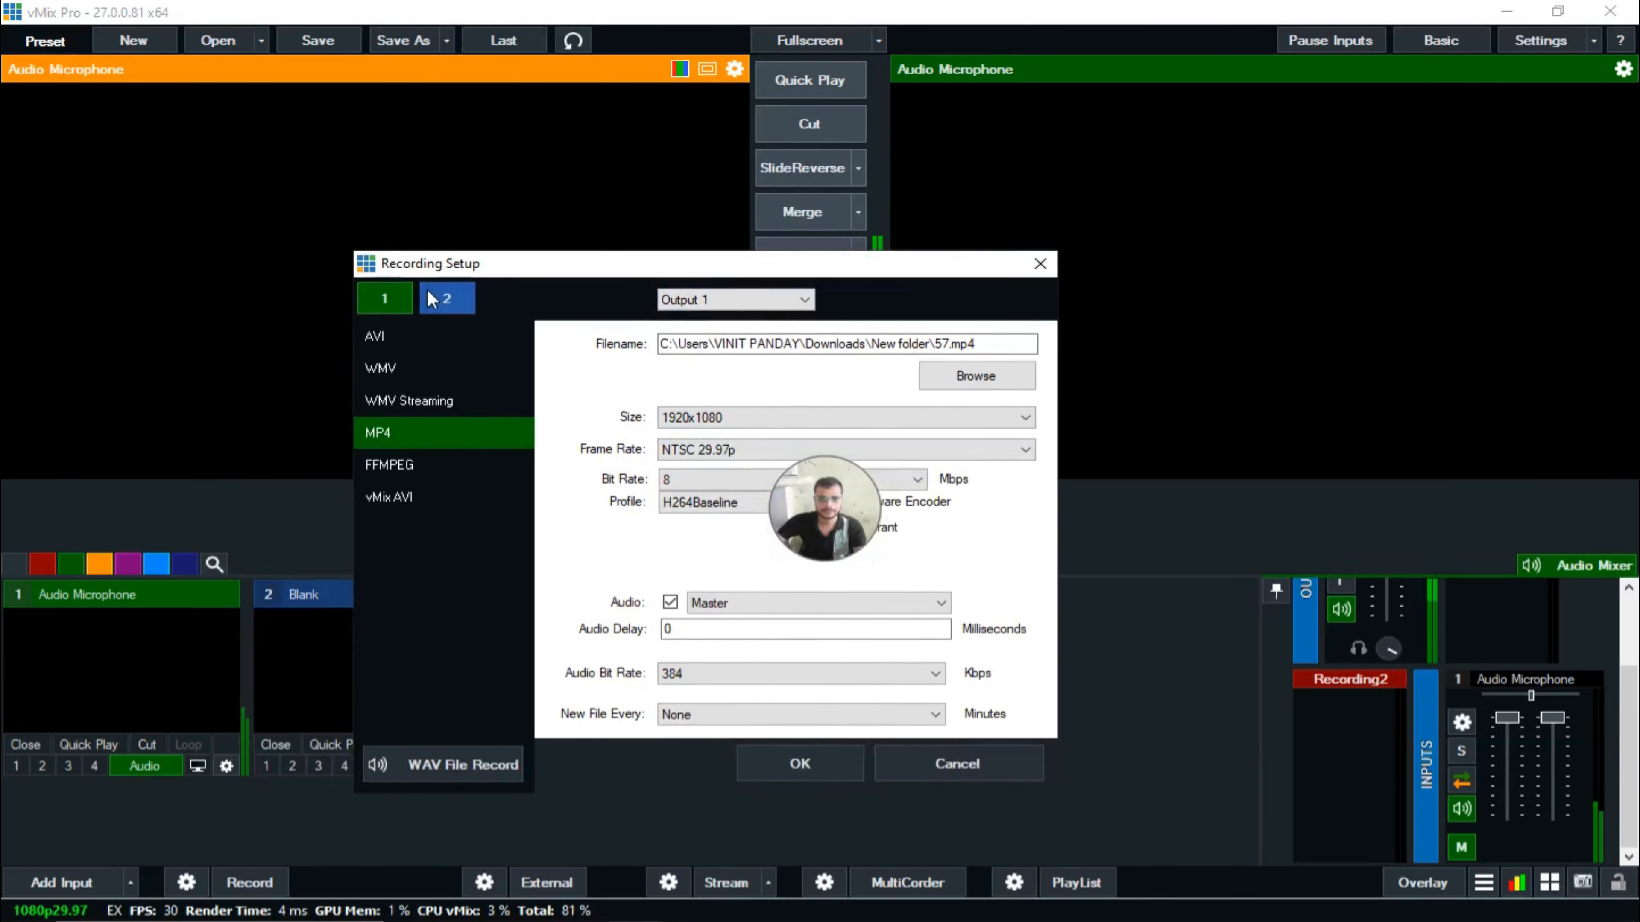
left_click(447, 296)
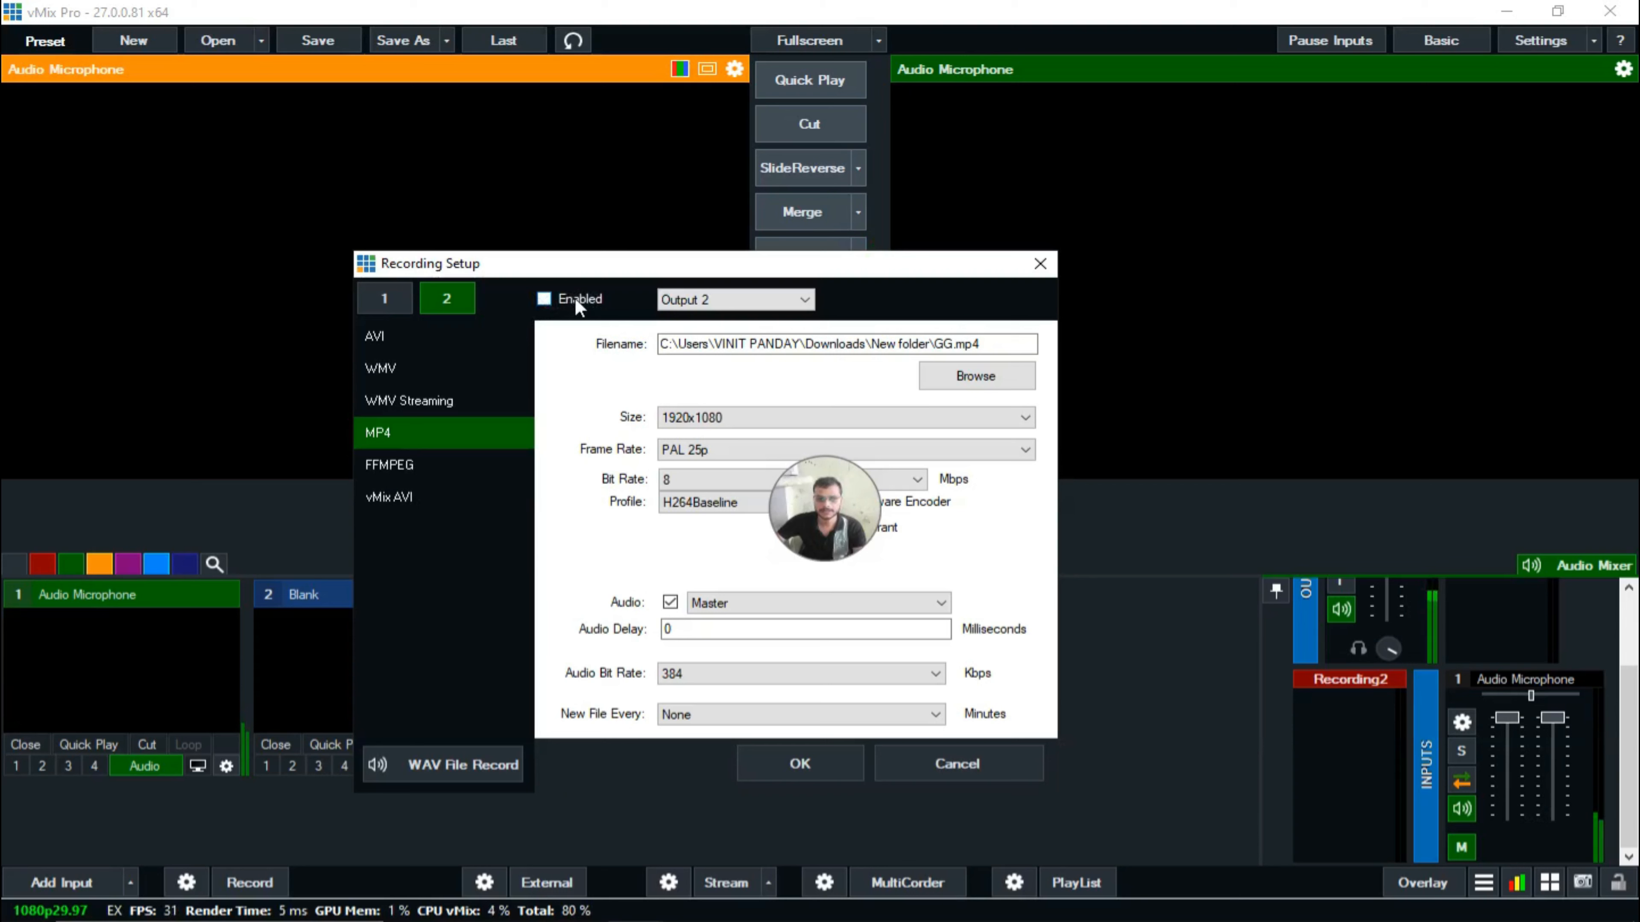
left_click(556, 299)
left_click(697, 298)
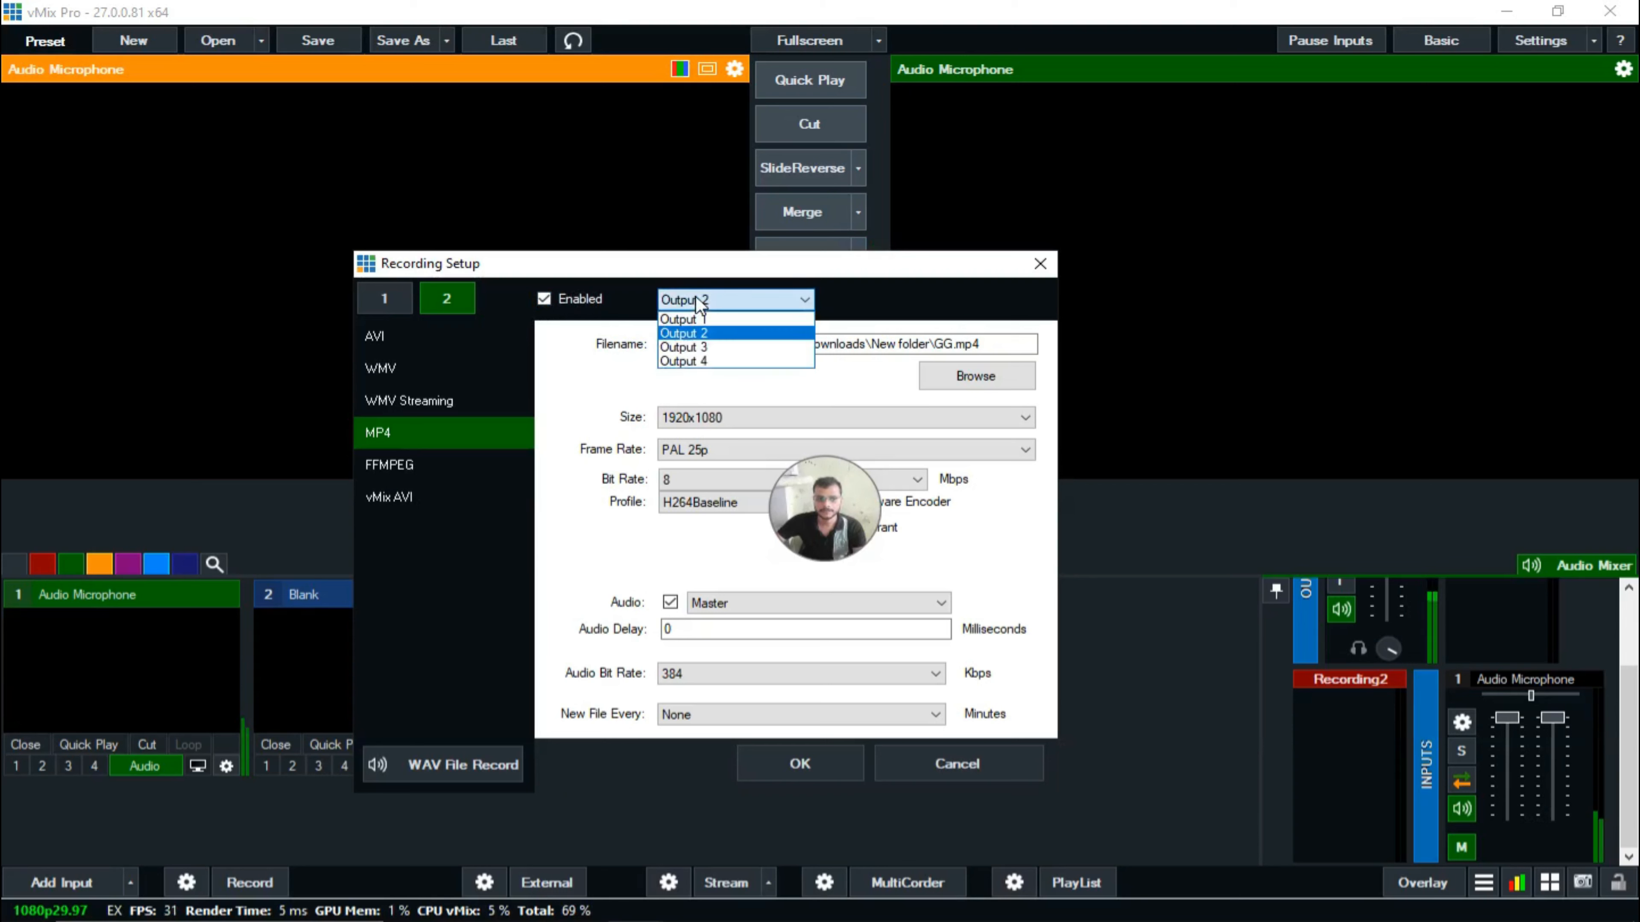
left_click(681, 337)
Set the first recording's MP4 size to 1920x1080, frame rate to NTSC 60p and bit rate to 75 Mbps
left_click(385, 299)
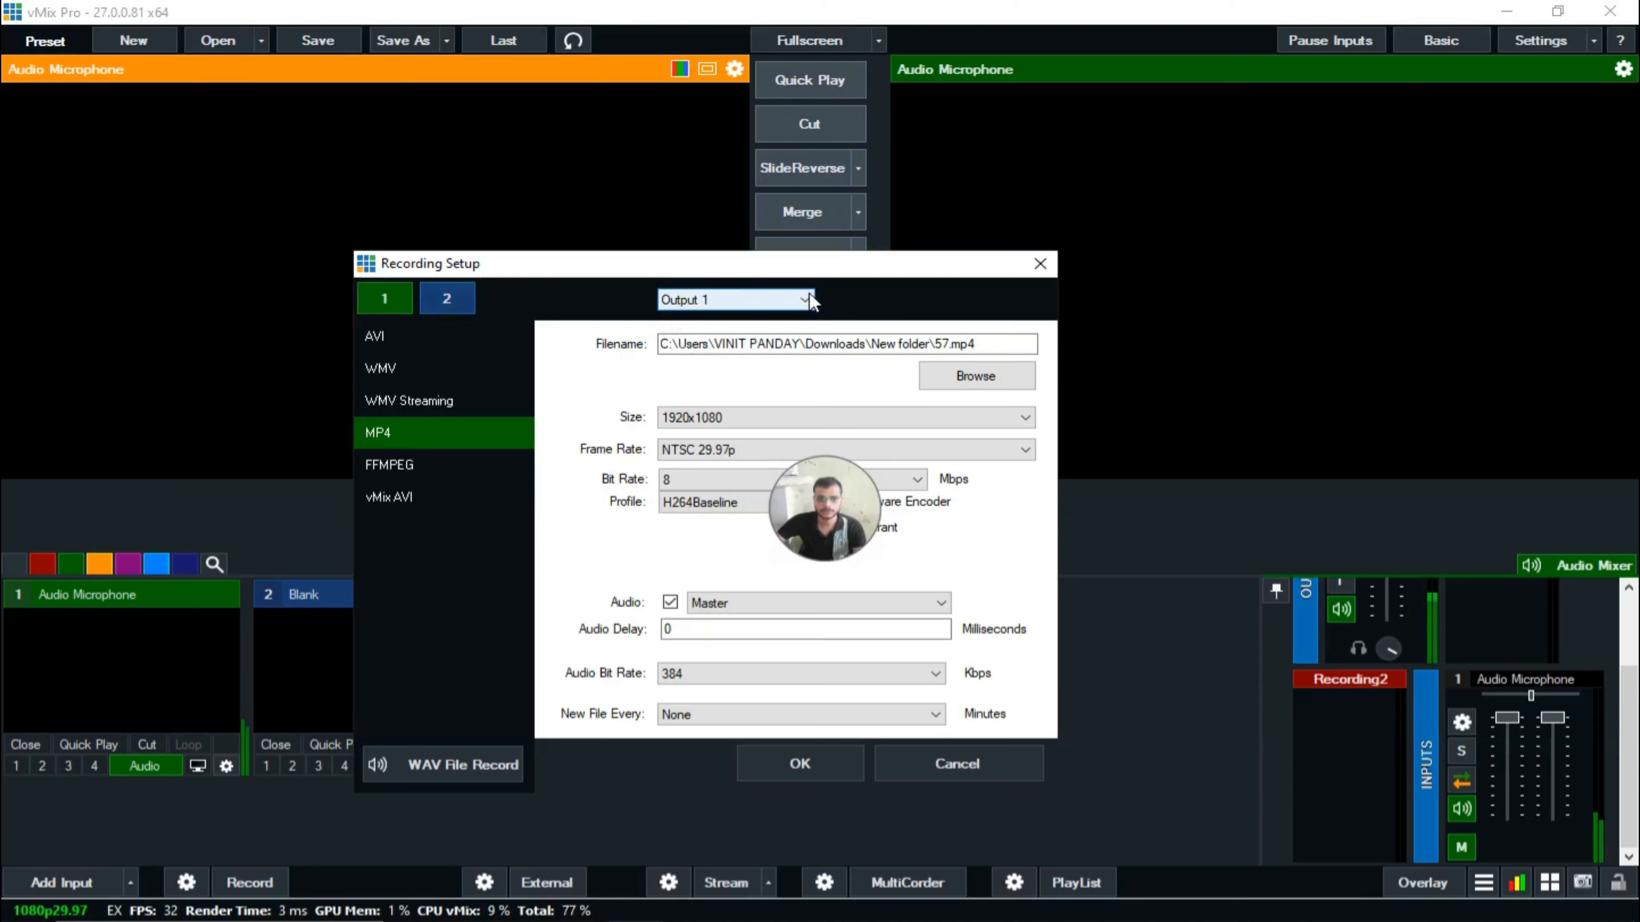
left_click_drag(734, 258, 614, 337)
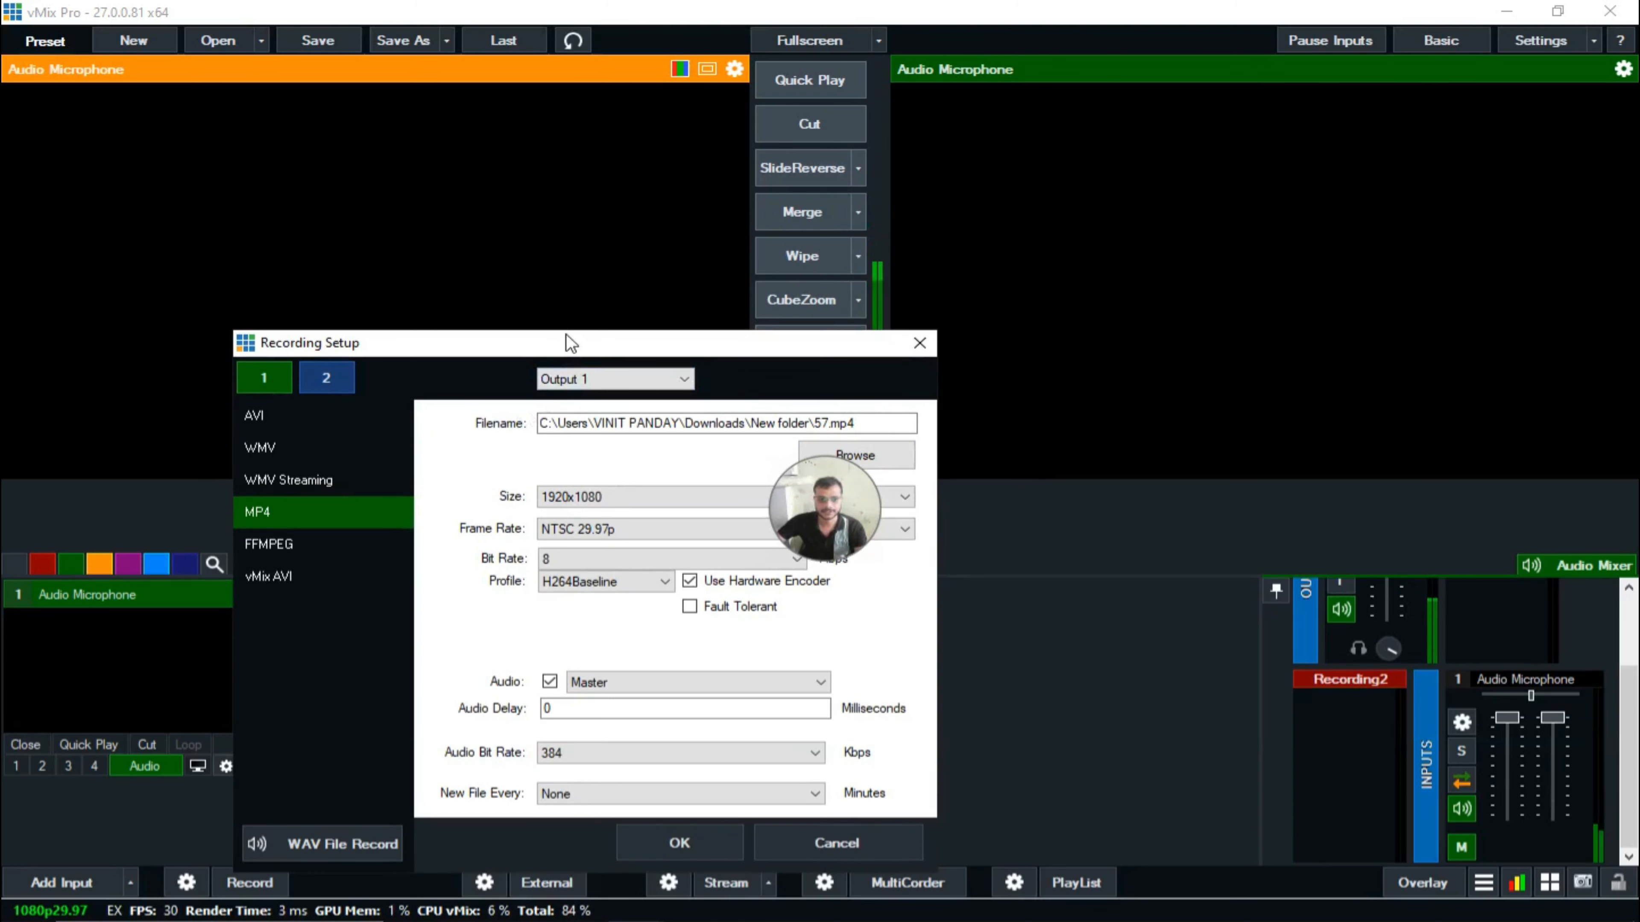
left_click_drag(566, 334, 498, 259)
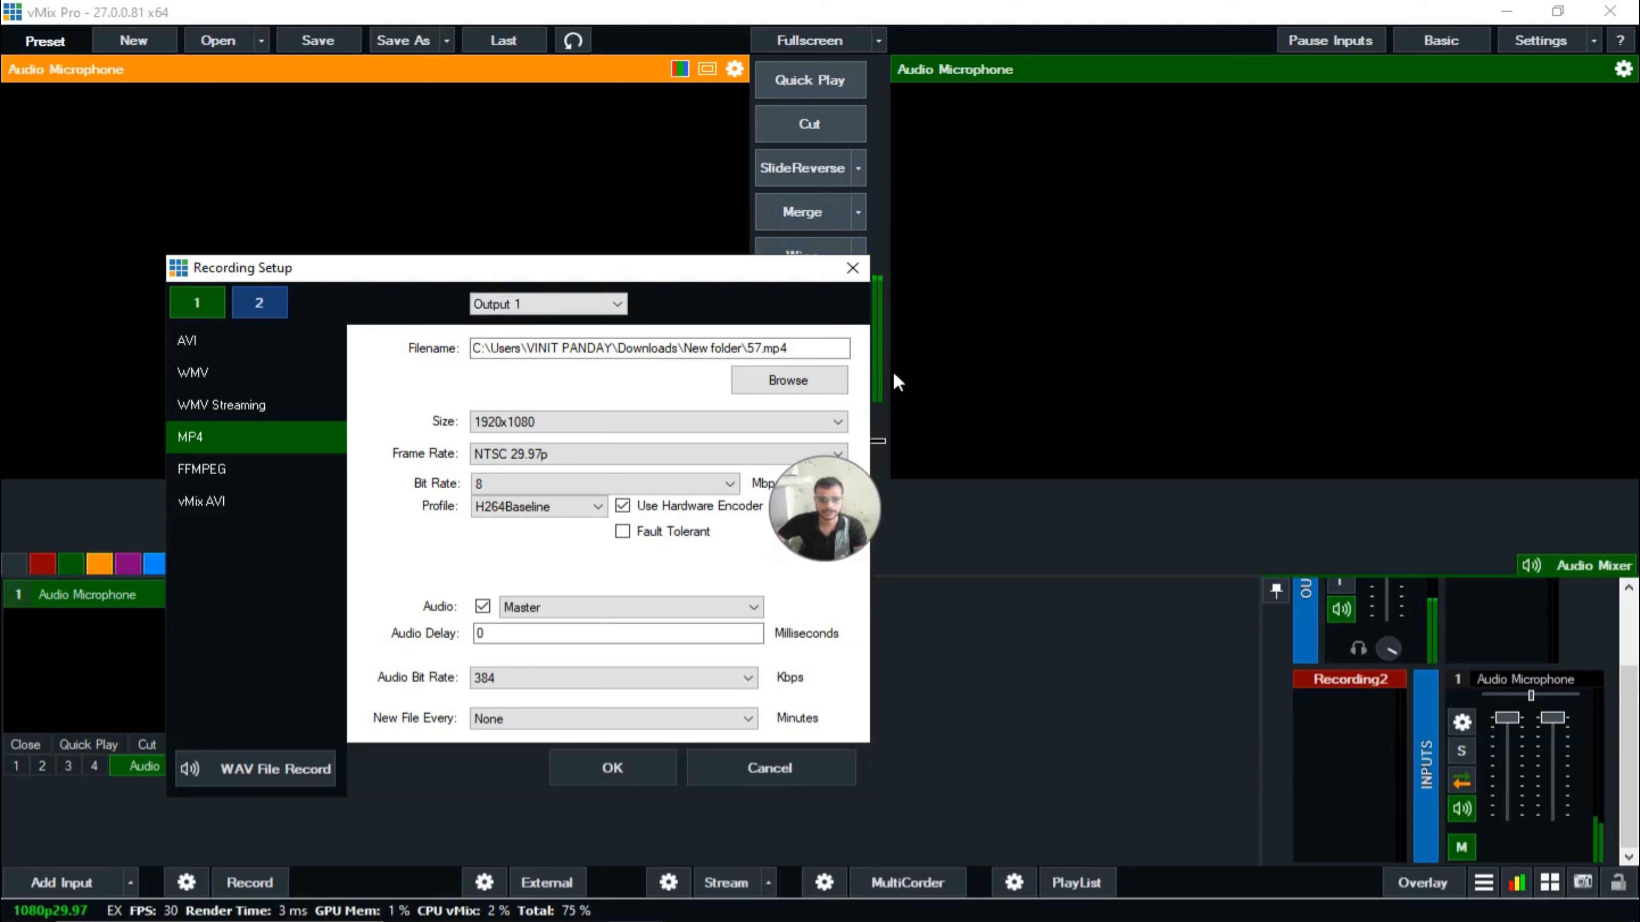
left_click(539, 426)
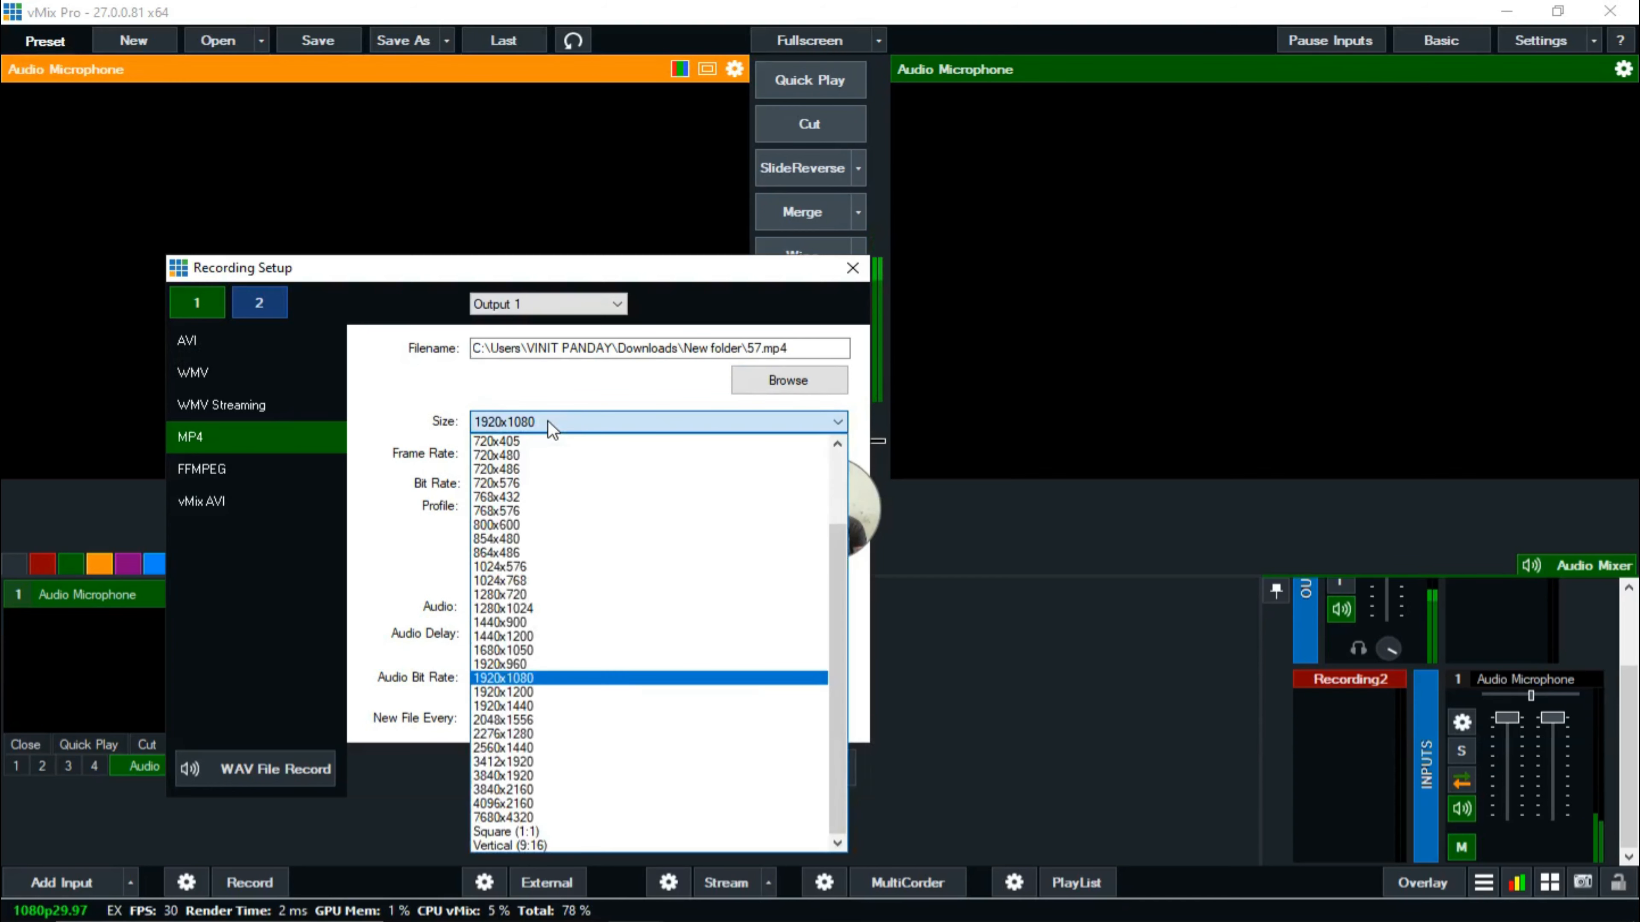
left_click(516, 678)
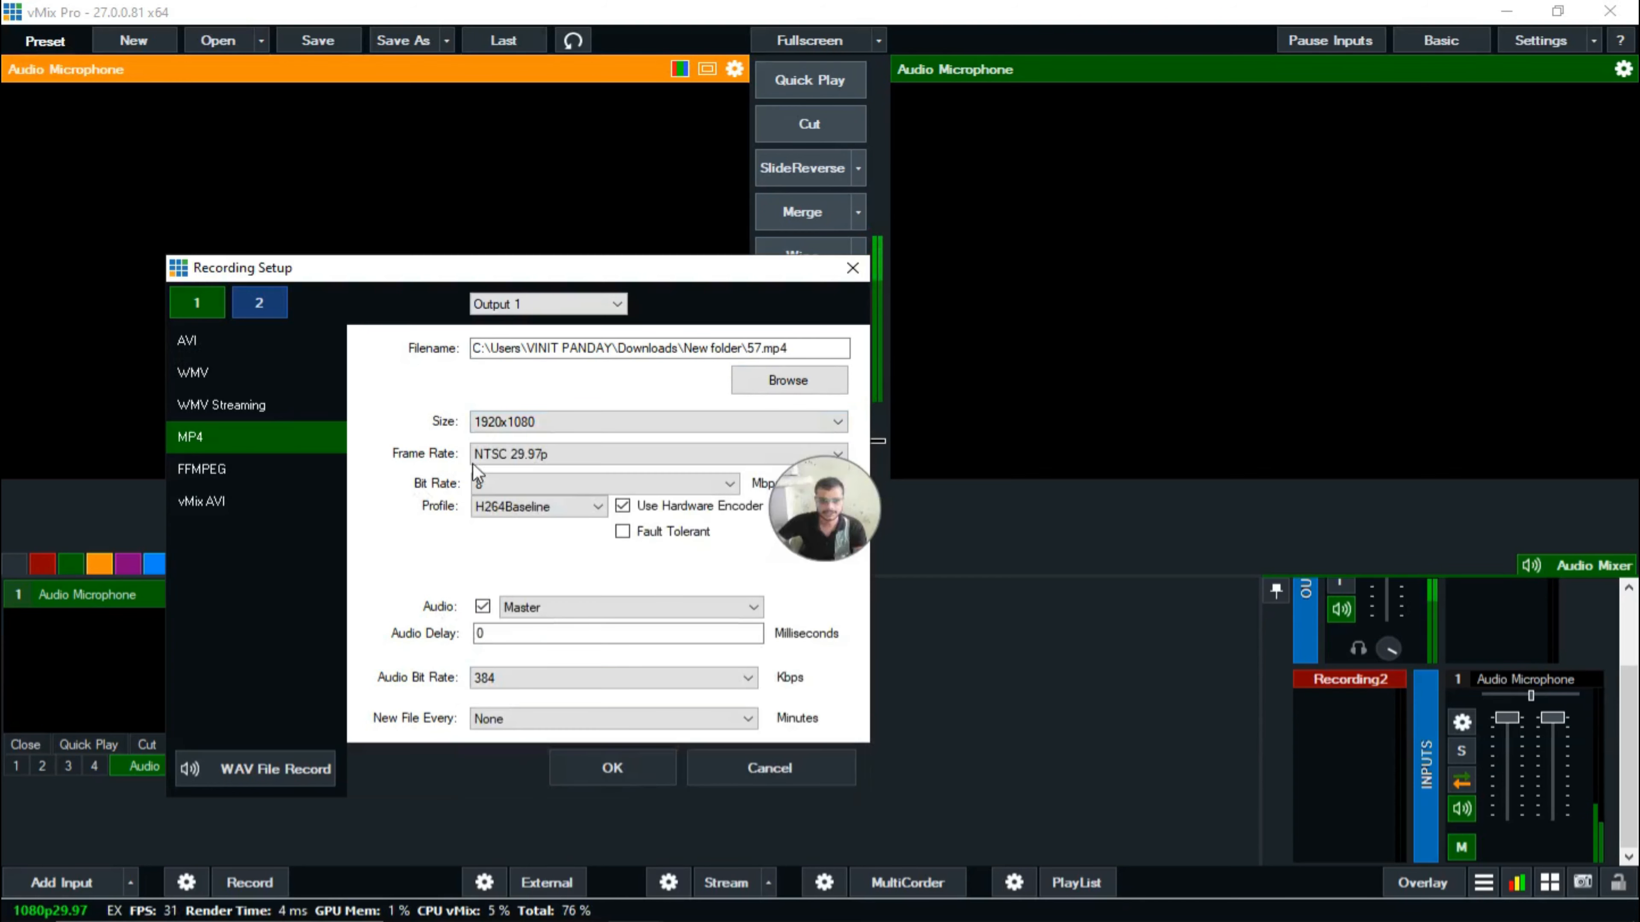
left_click(501, 455)
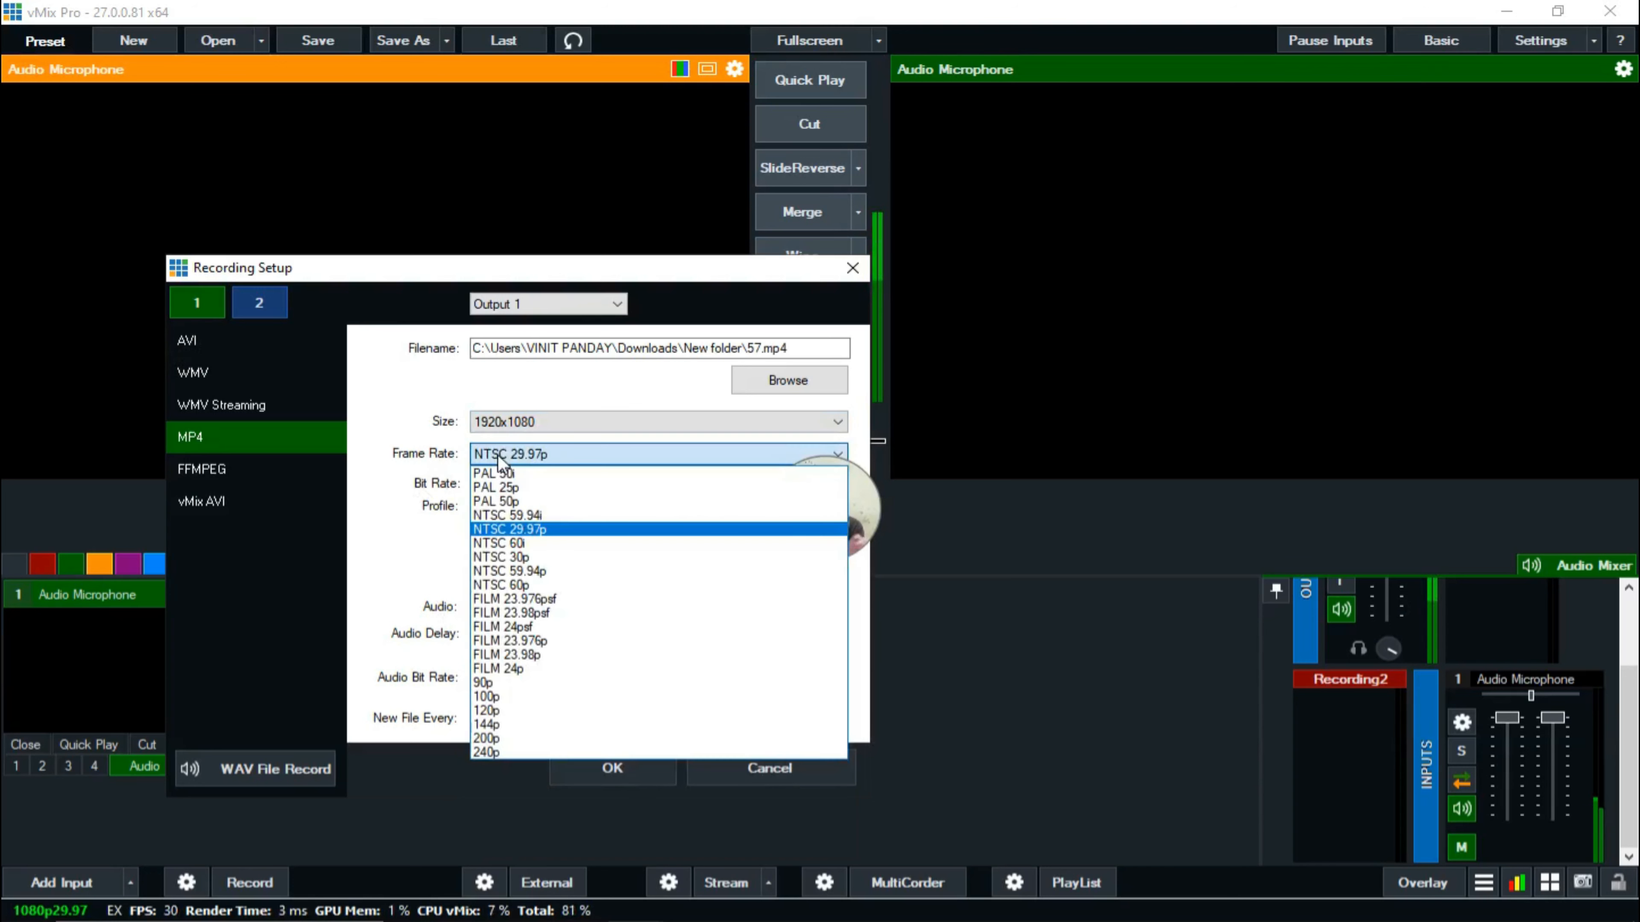
left_click(536, 588)
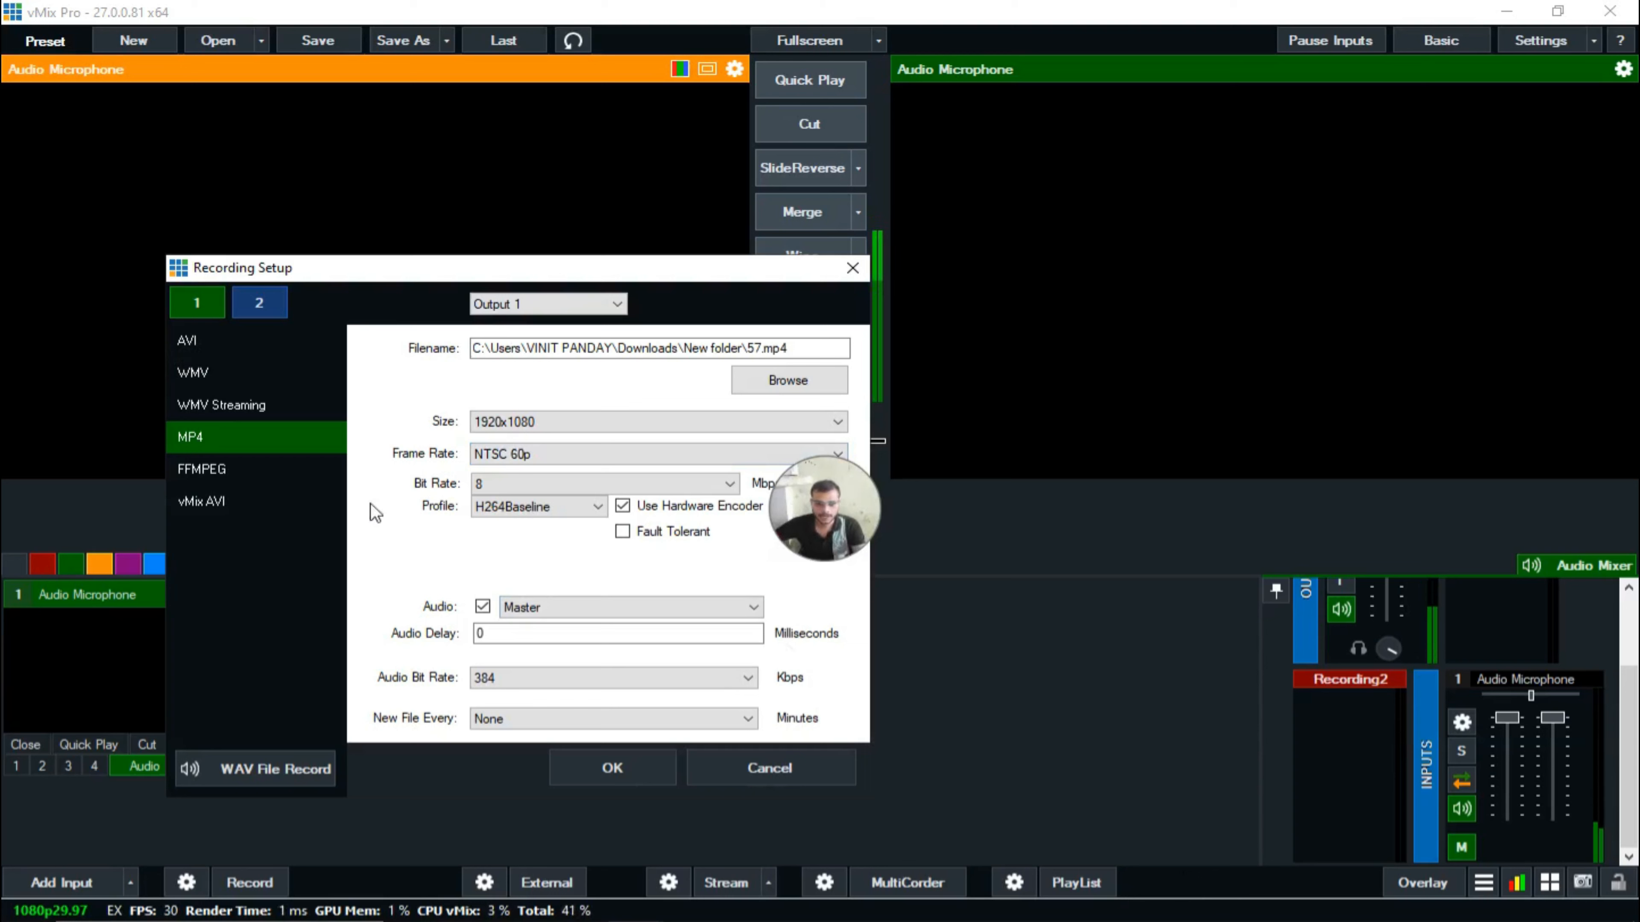
left_click(492, 484)
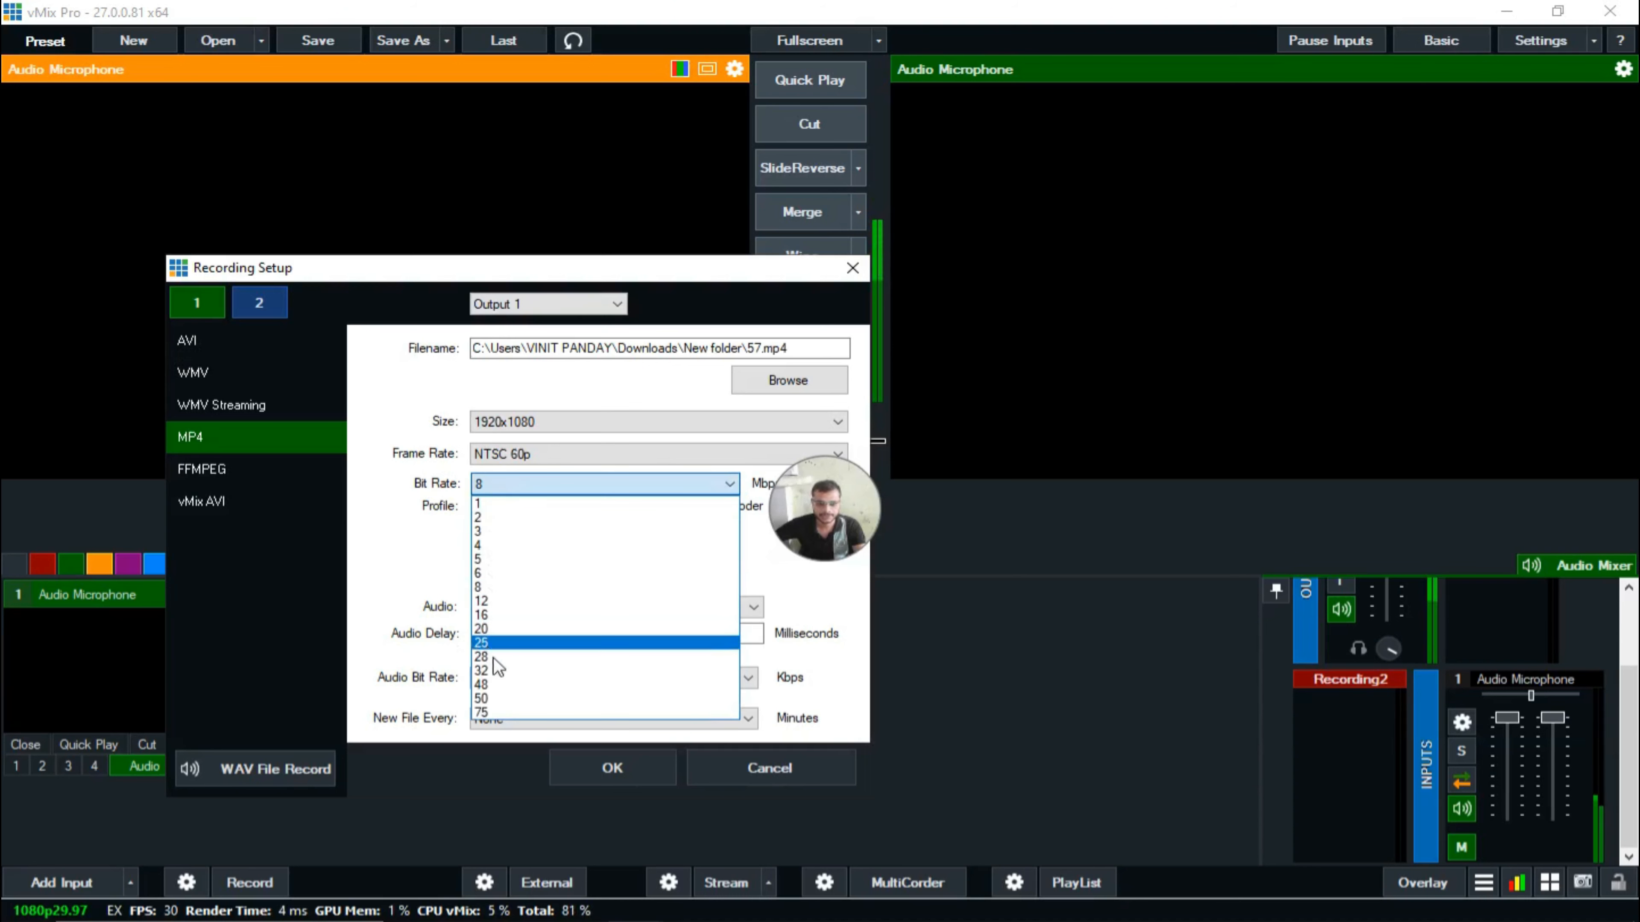
left_click(492, 711)
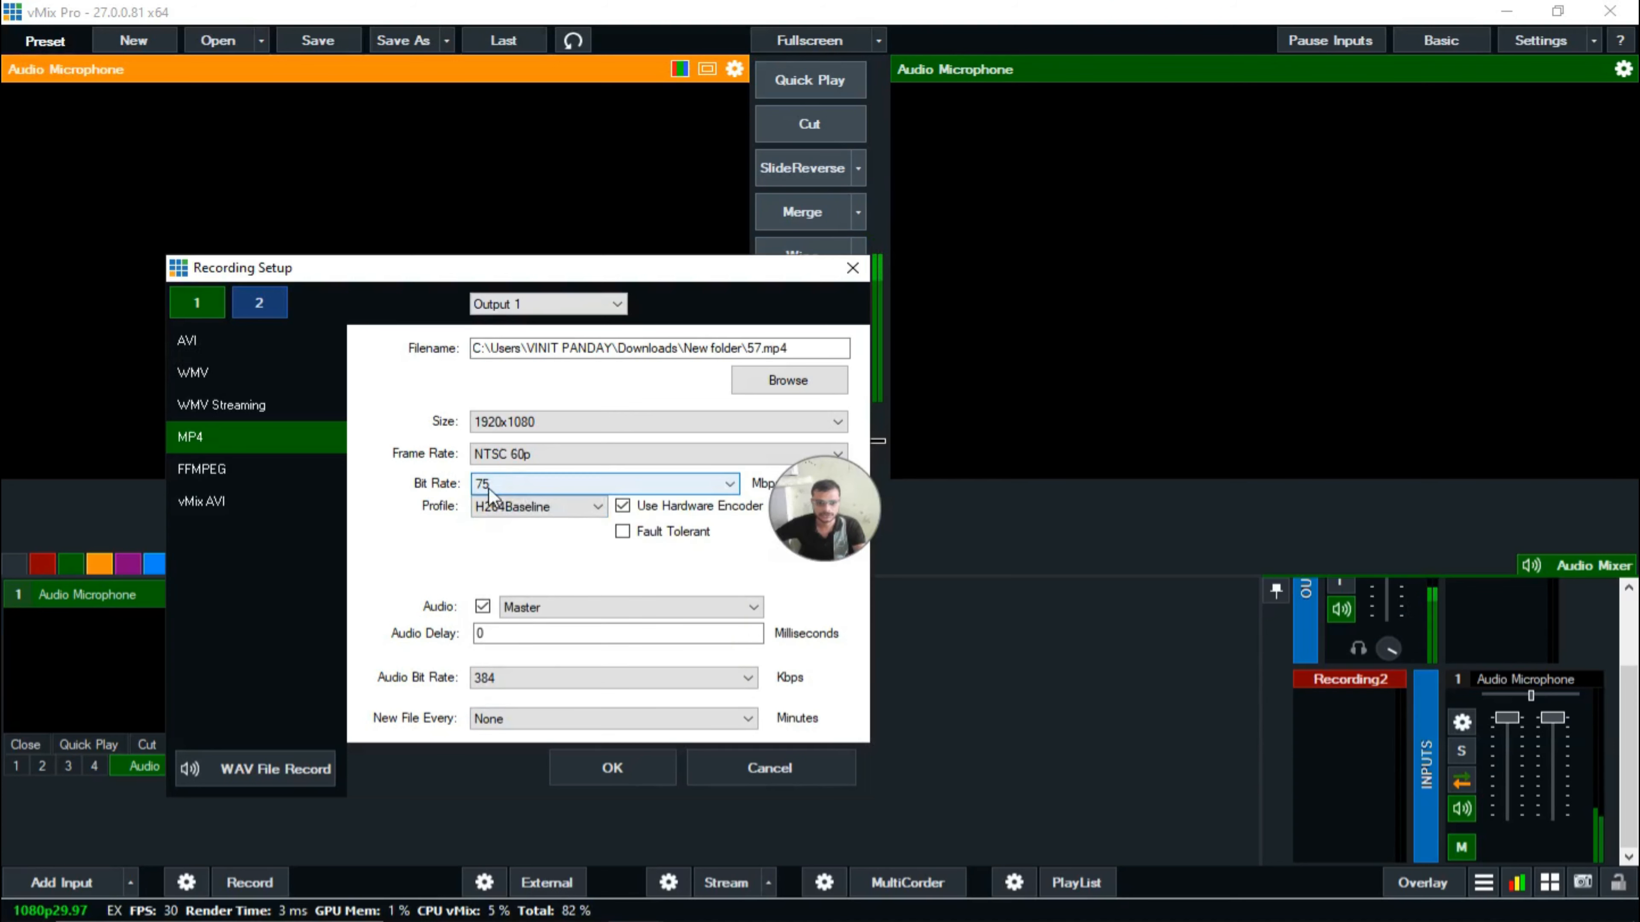
Examine the MP4 size options through to Vertical (9:16) for the first recording, keeping 1920x1080
left_click(504, 421)
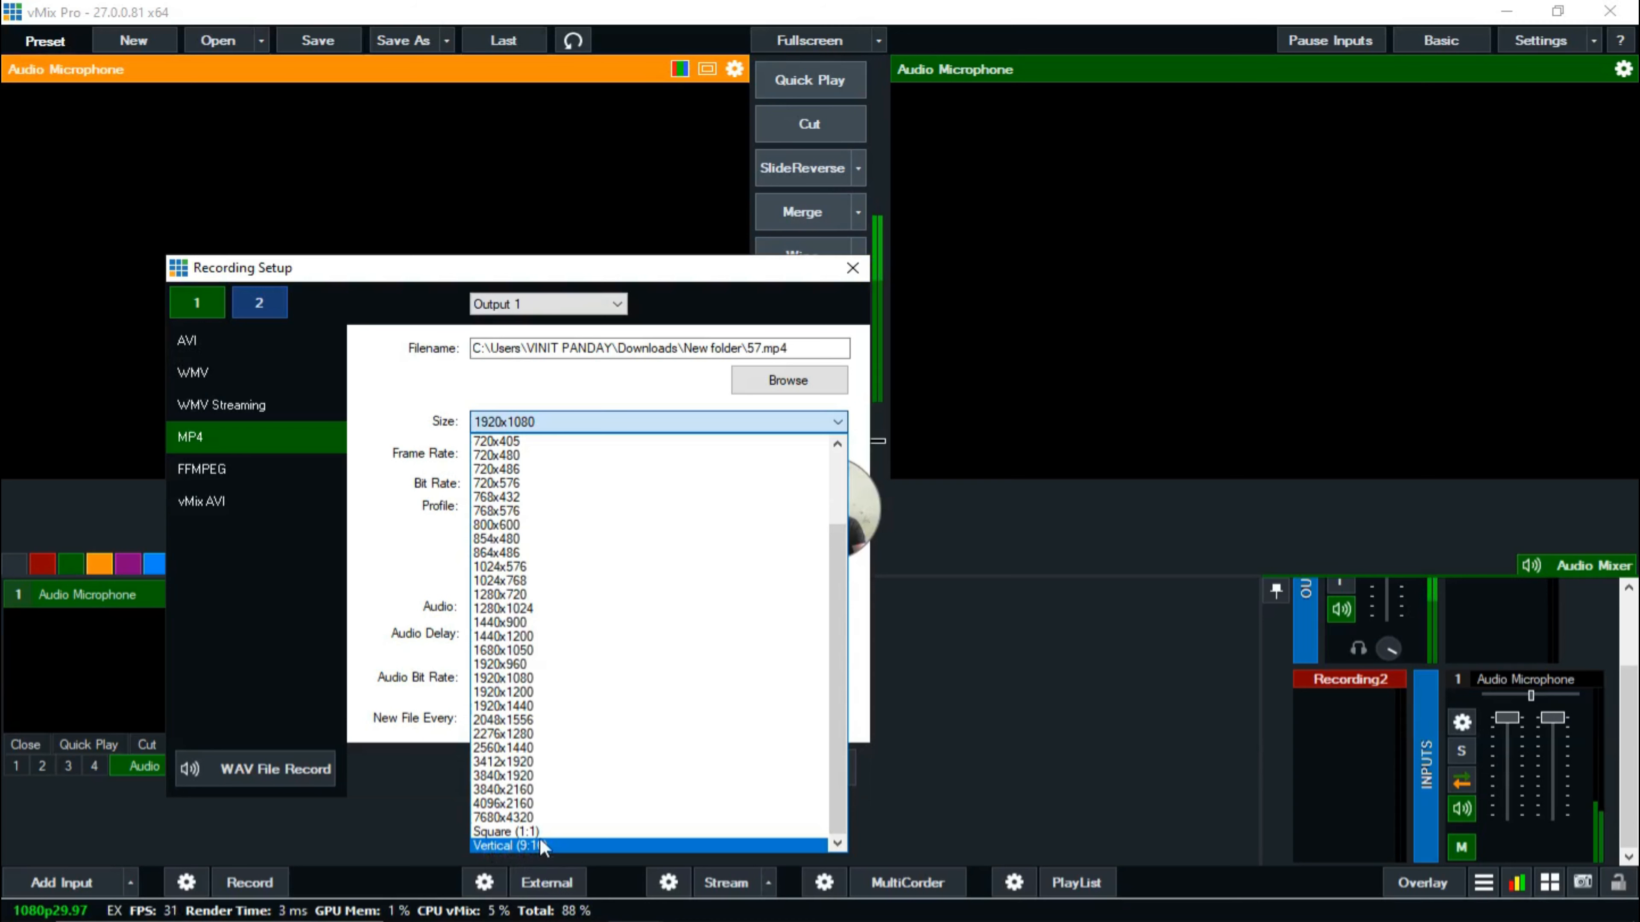
left_click(419, 408)
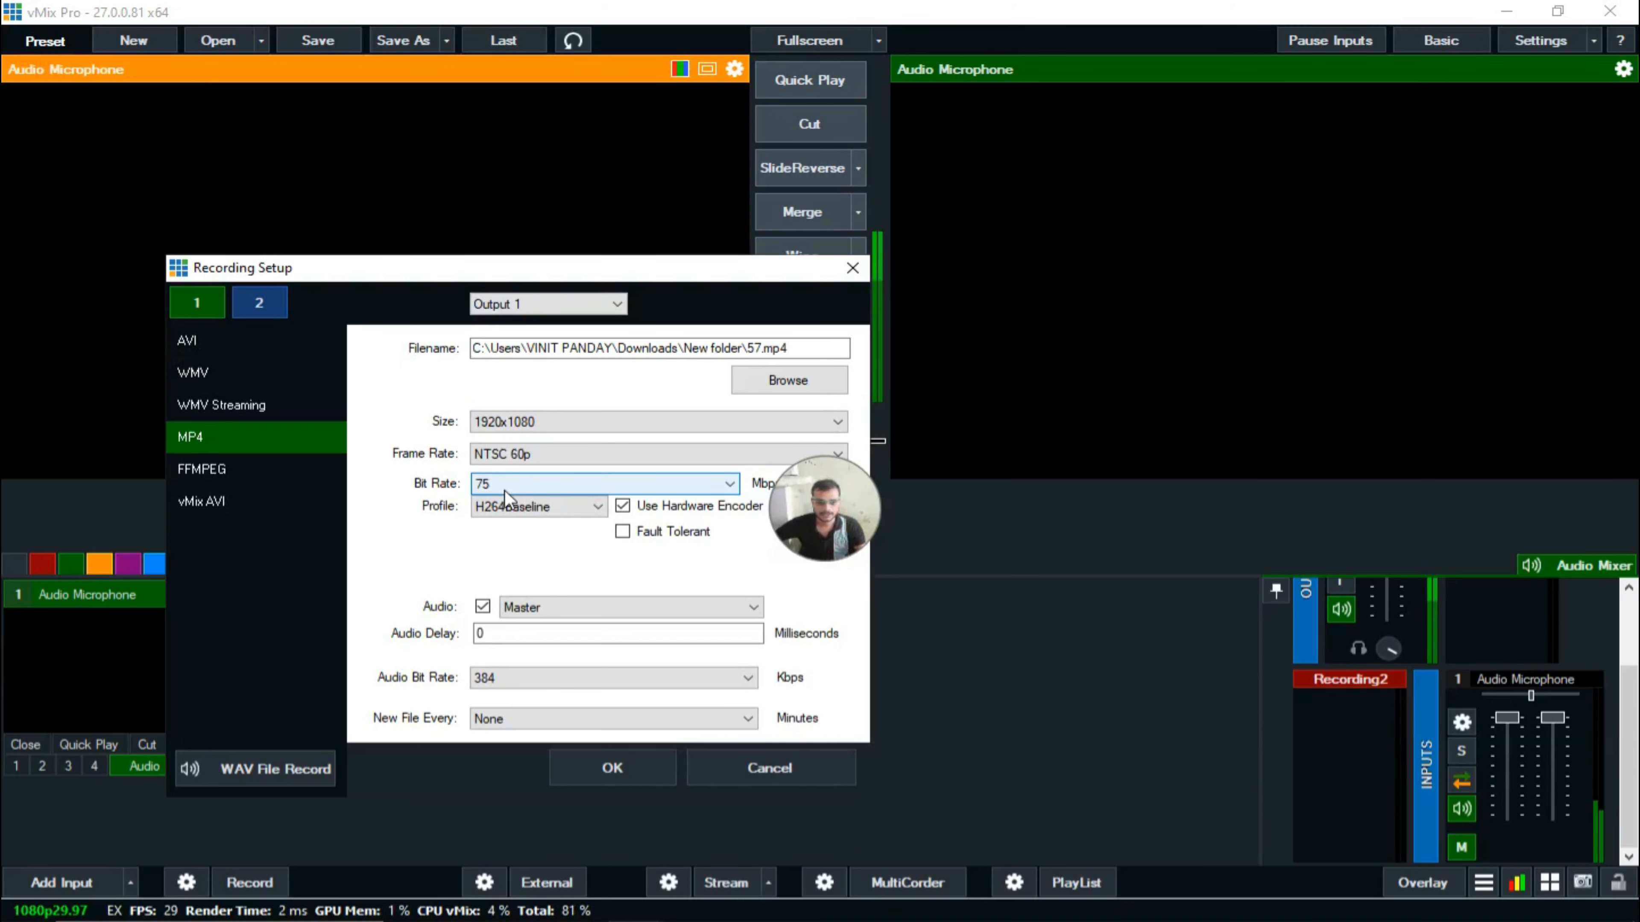
Browse the GT Text, GT Timer and GT Vertical title templates for a new input, and close the selection without adding one
left_click(63, 879)
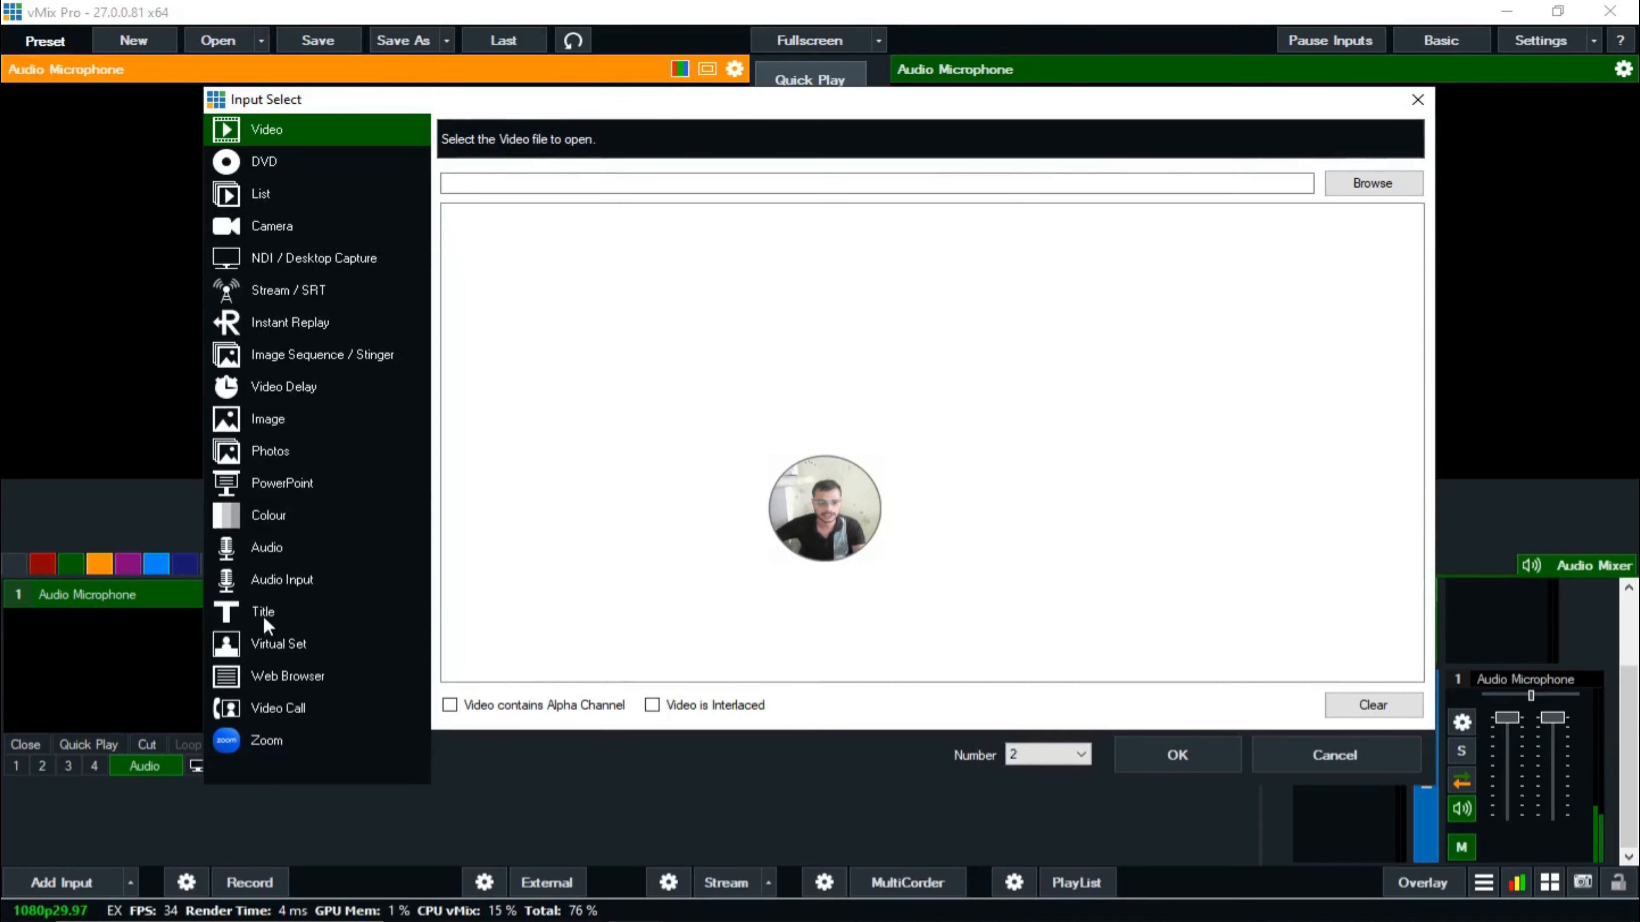
left_click(266, 620)
left_click(792, 172)
left_click(857, 170)
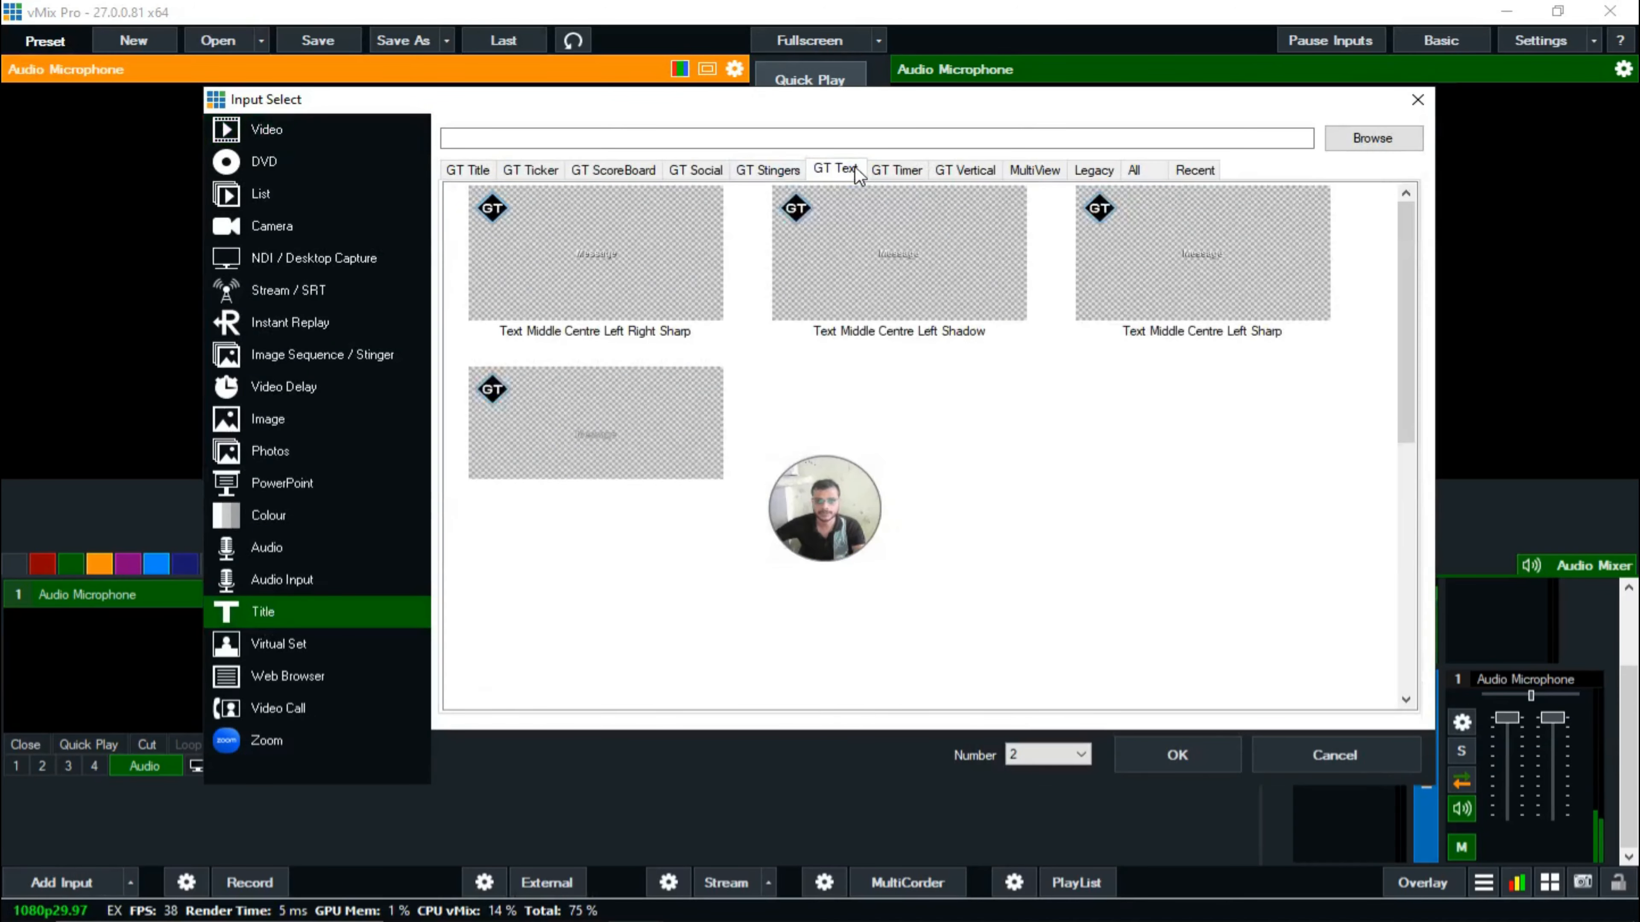
left_click(904, 170)
left_click(935, 171)
scroll(1030, 421, "down", 10)
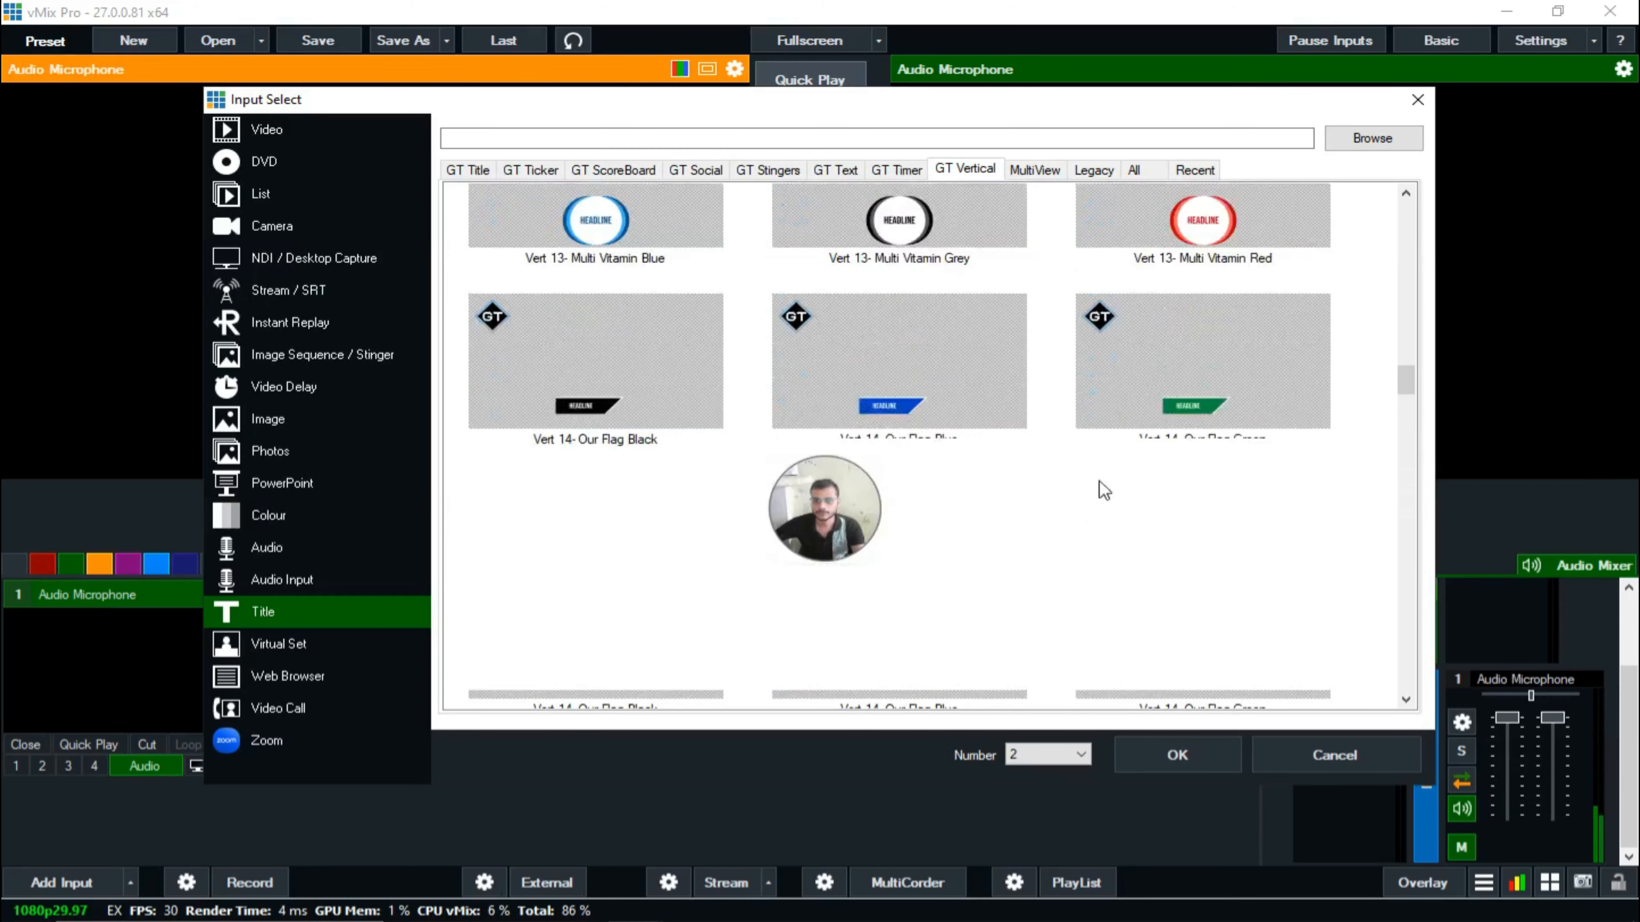
left_click(976, 397)
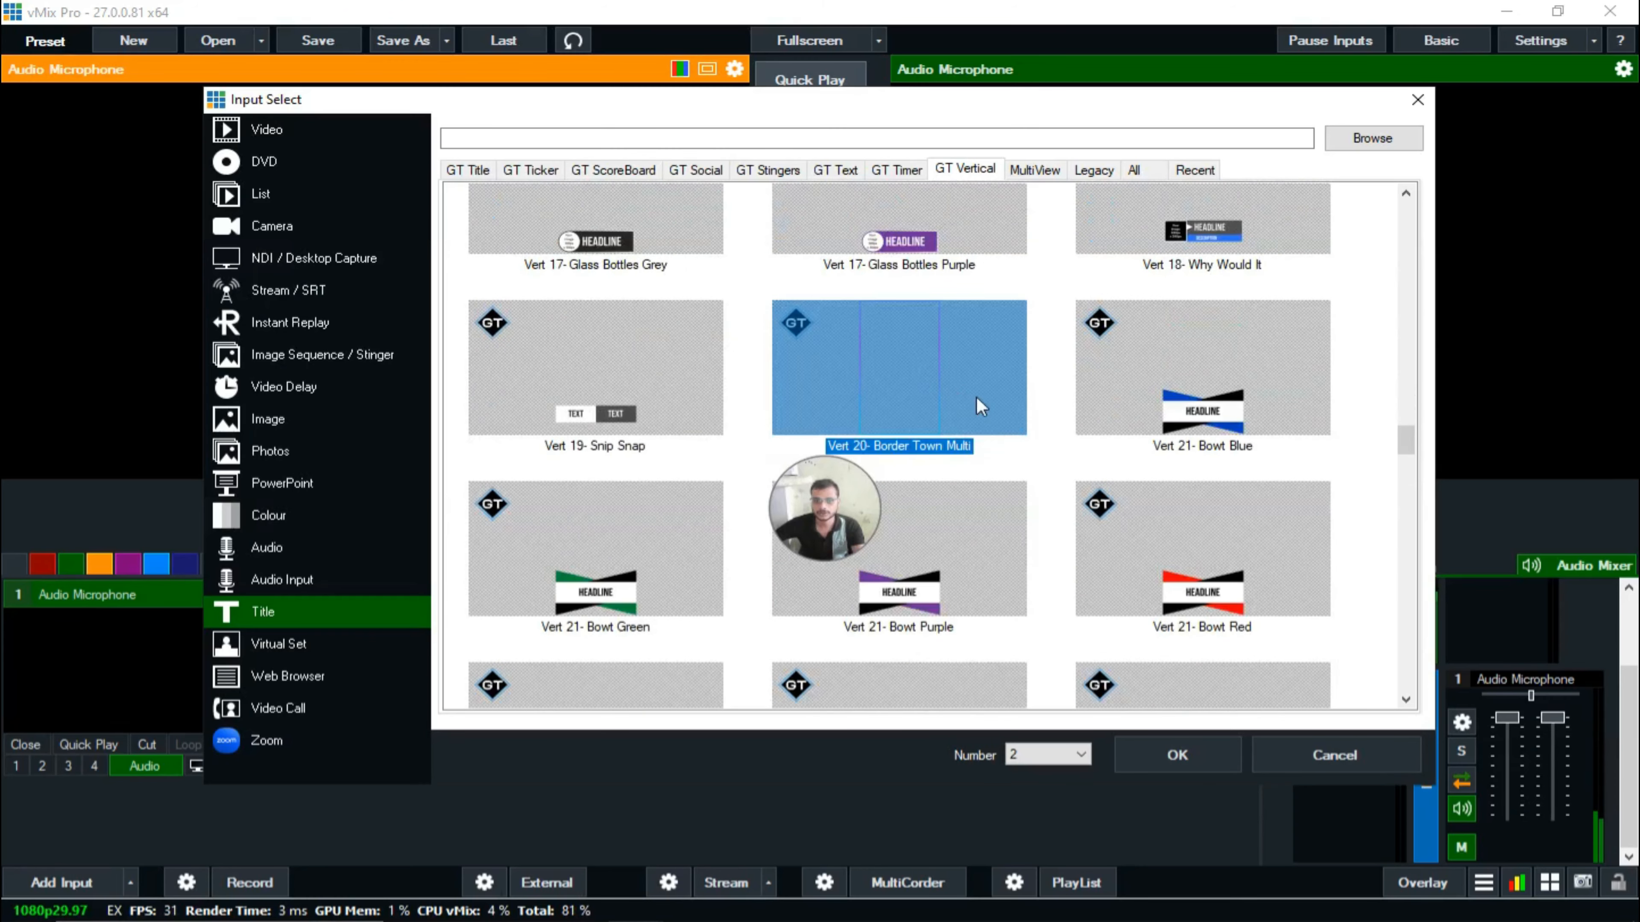
left_click(1418, 100)
Reopen the Recording Setup and examine the first recording's audio source options alongside the mixer's output channels, keeping Master
left_click(186, 882)
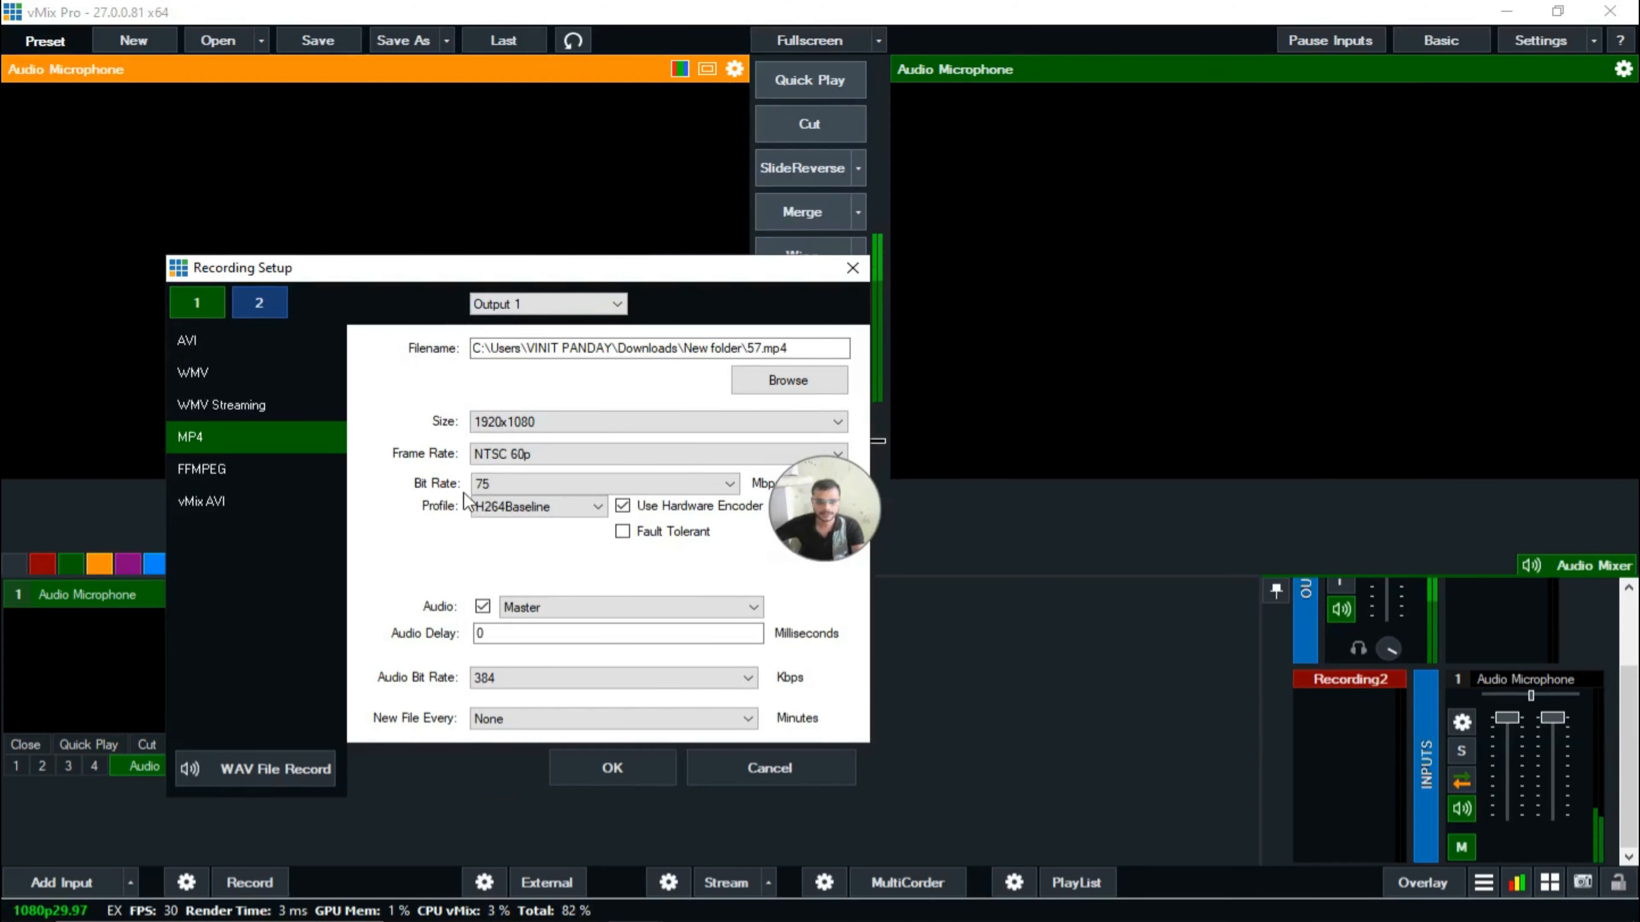
left_click_drag(476, 271, 476, 161)
scroll(1338, 674, "up", 2)
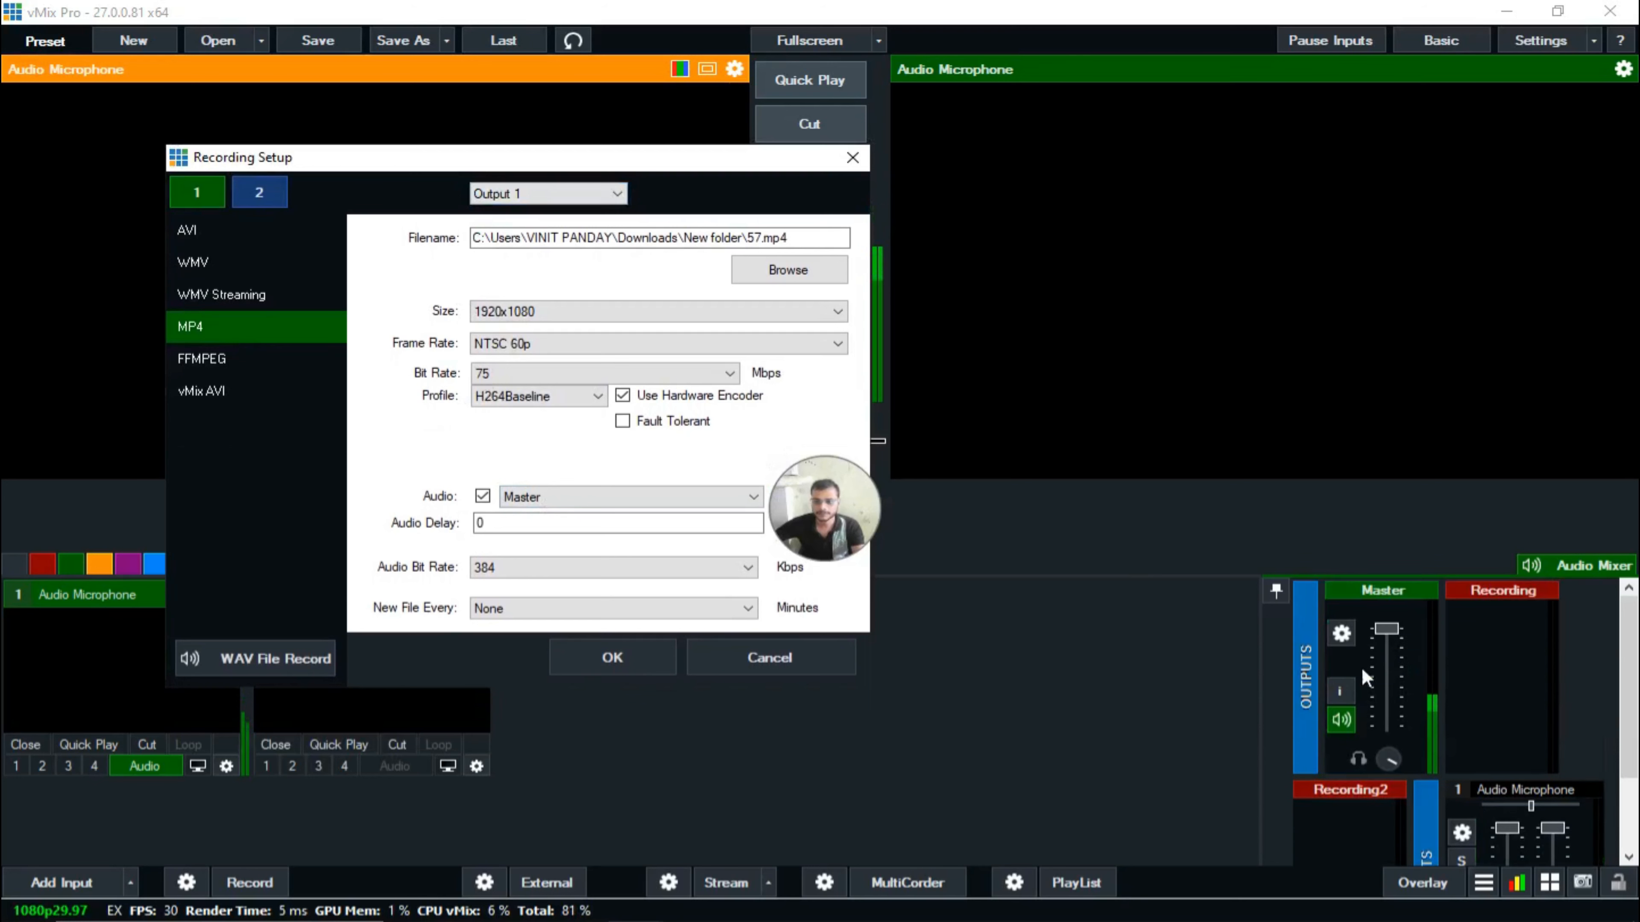
left_click(533, 504)
left_click(532, 503)
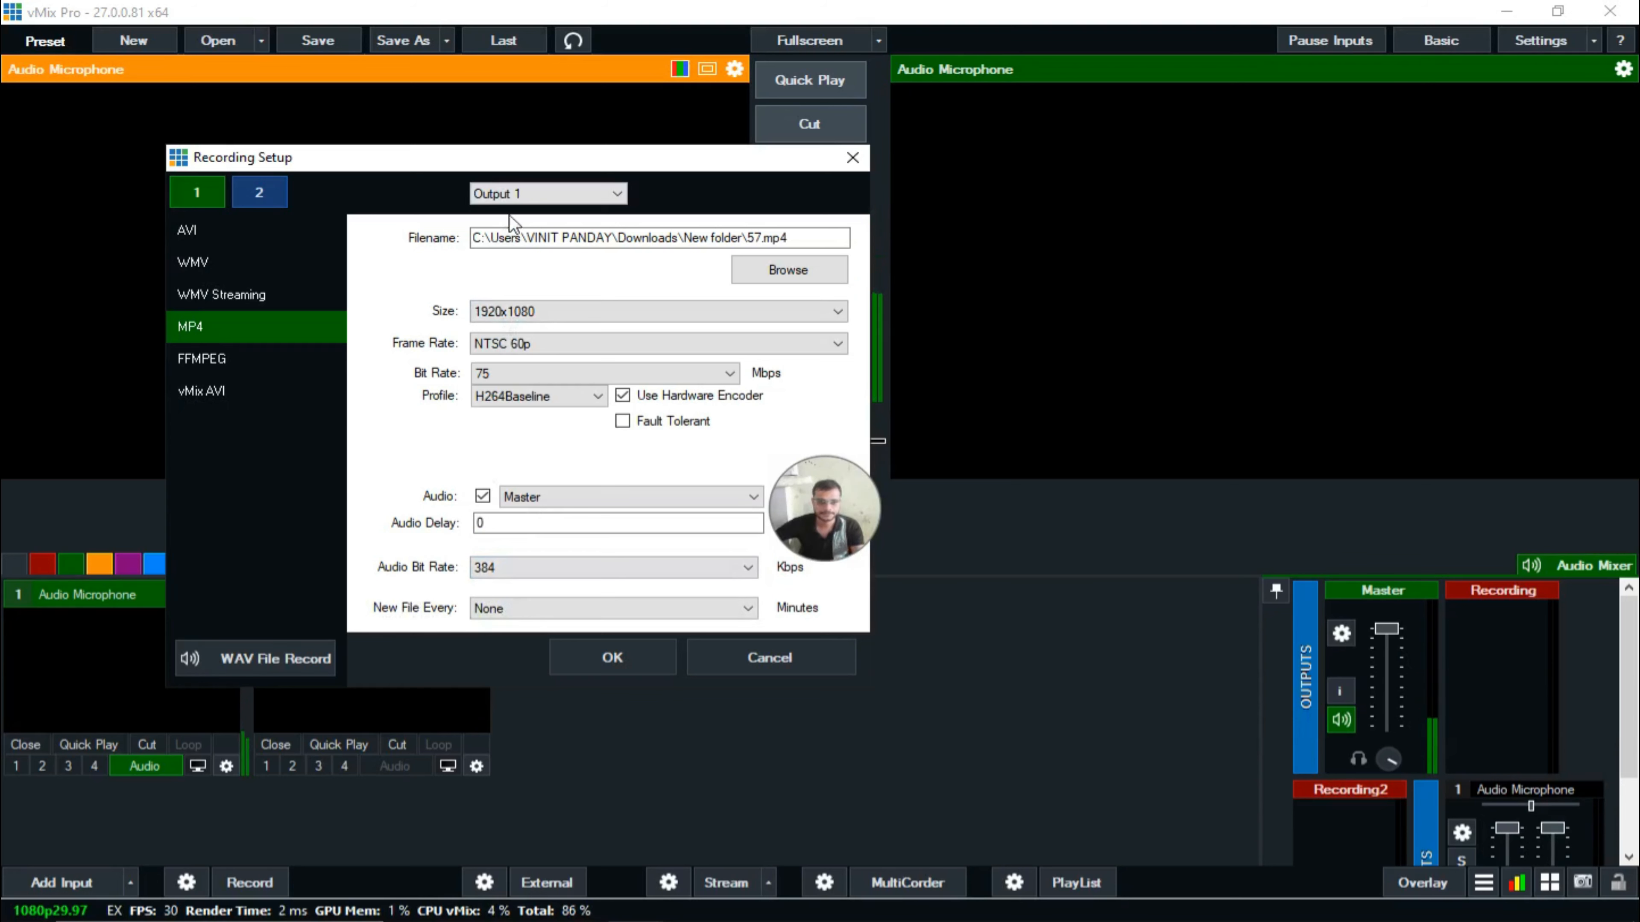
Examine the New File Every intervals for the first recording, keeping None, and cancel the Recording Setup
left_click_drag(526, 168, 488, 293)
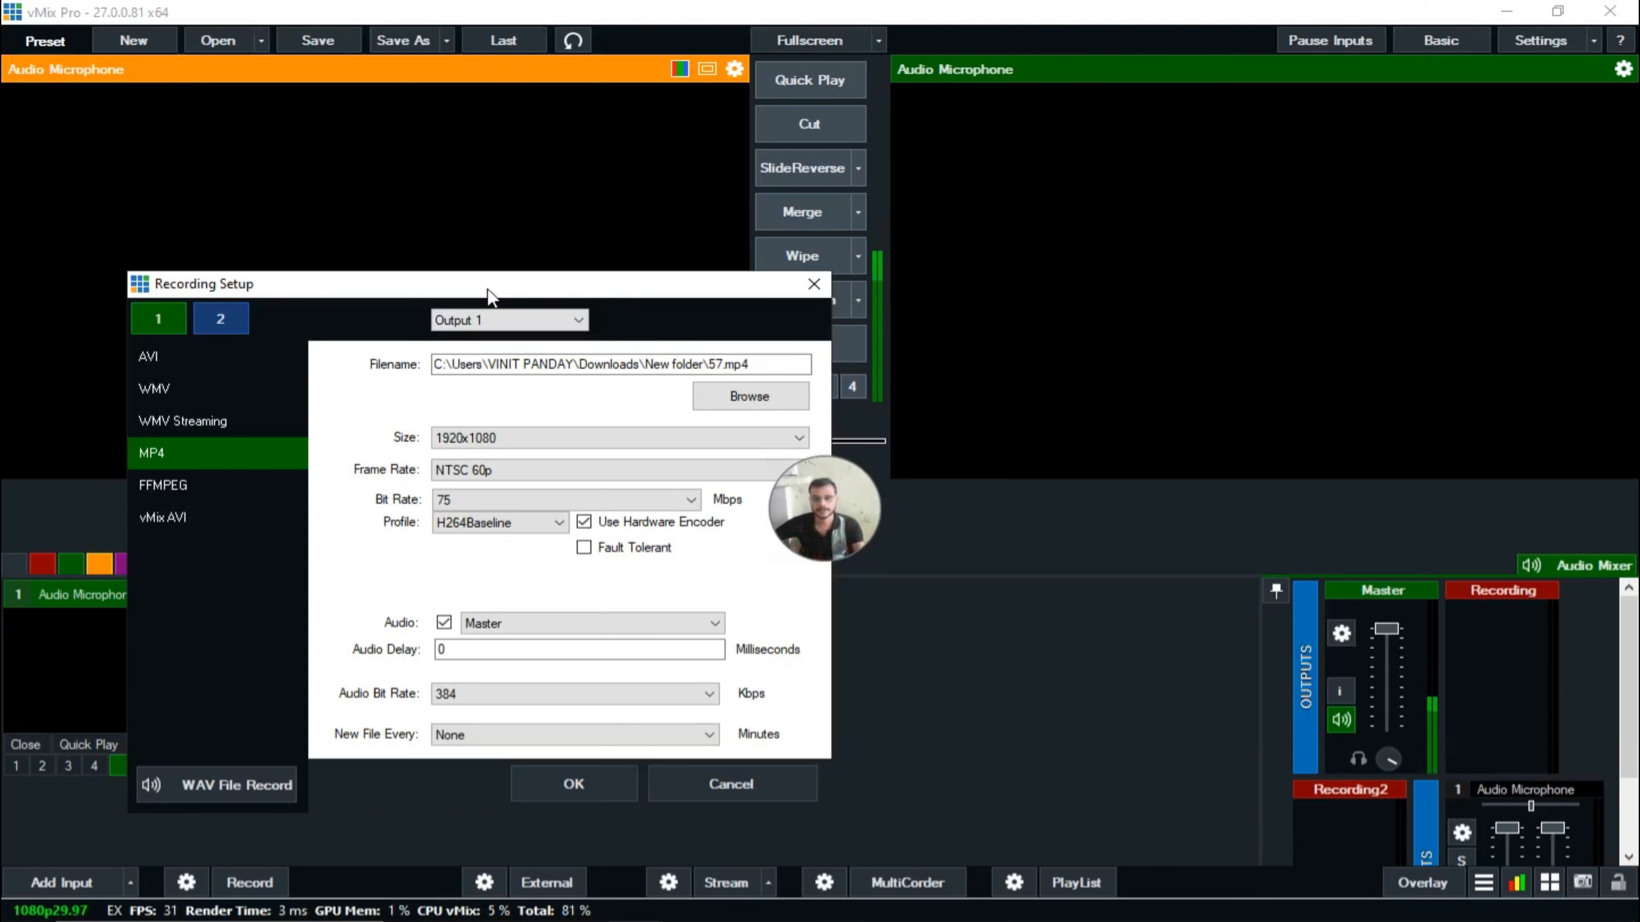
left_click_drag(488, 294, 546, 245)
left_click(501, 688)
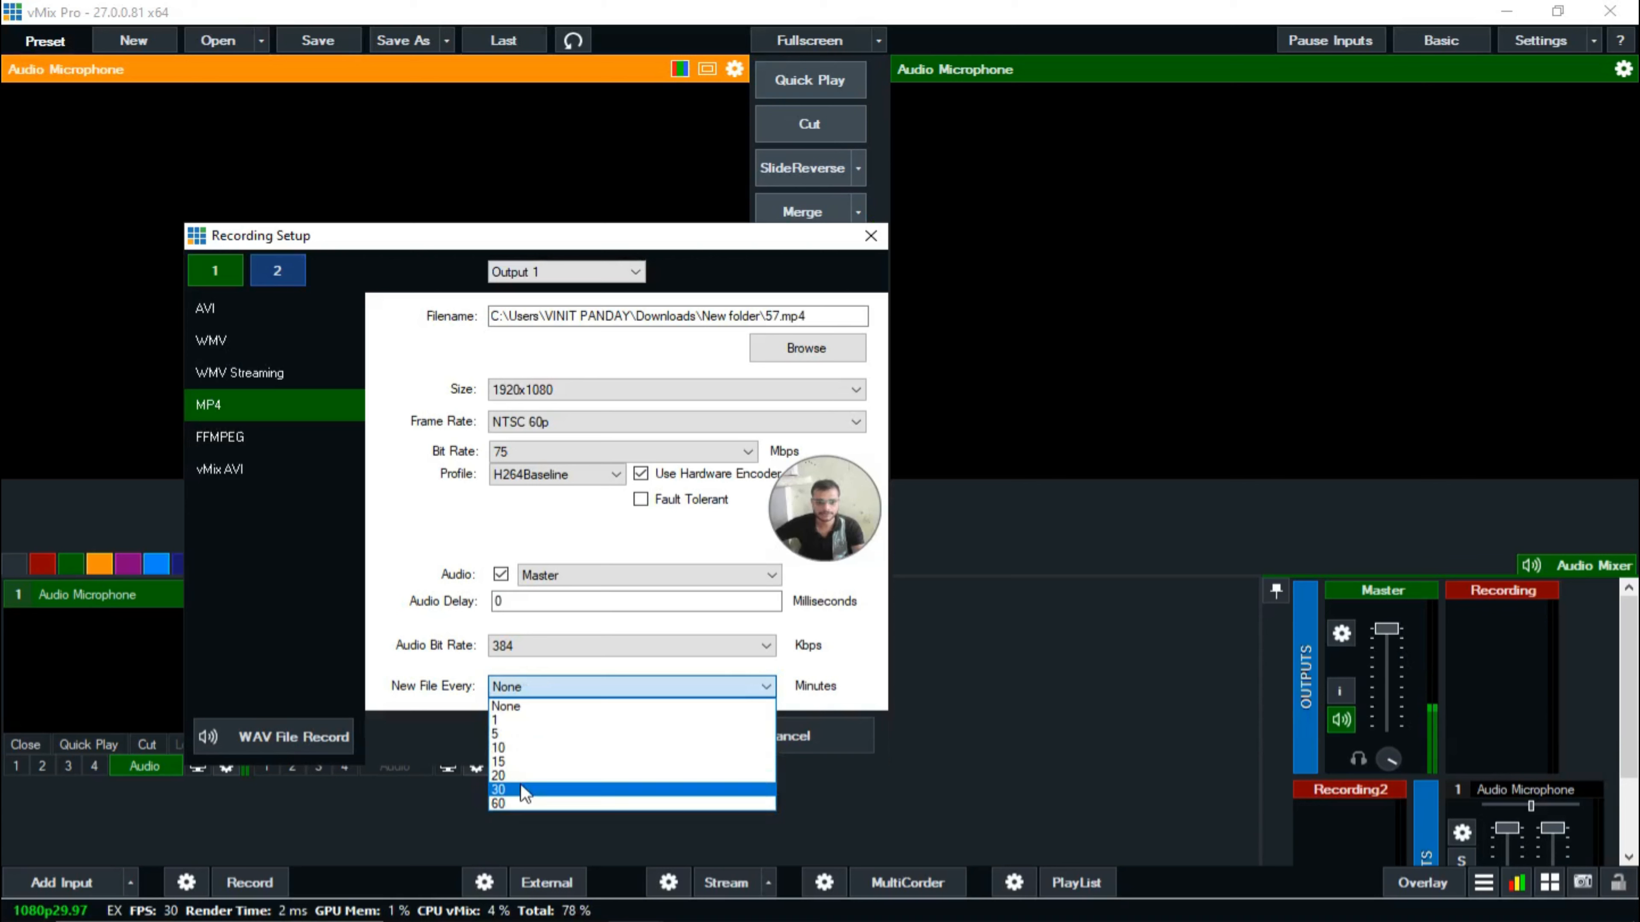
left_click(552, 245)
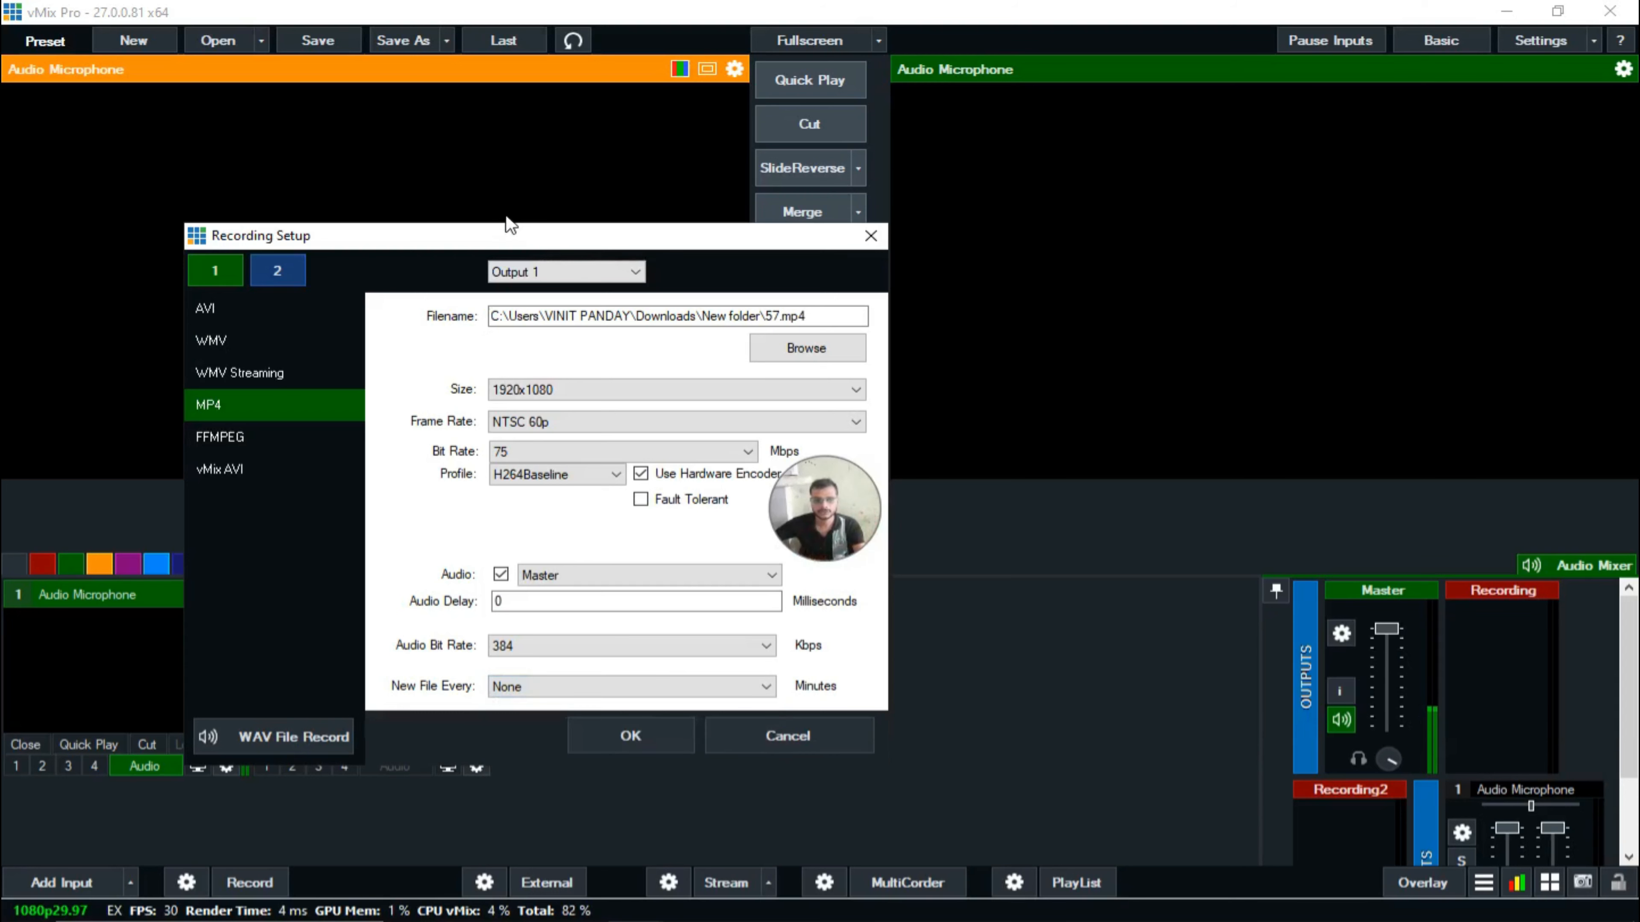
left_click(522, 691)
left_click(523, 695)
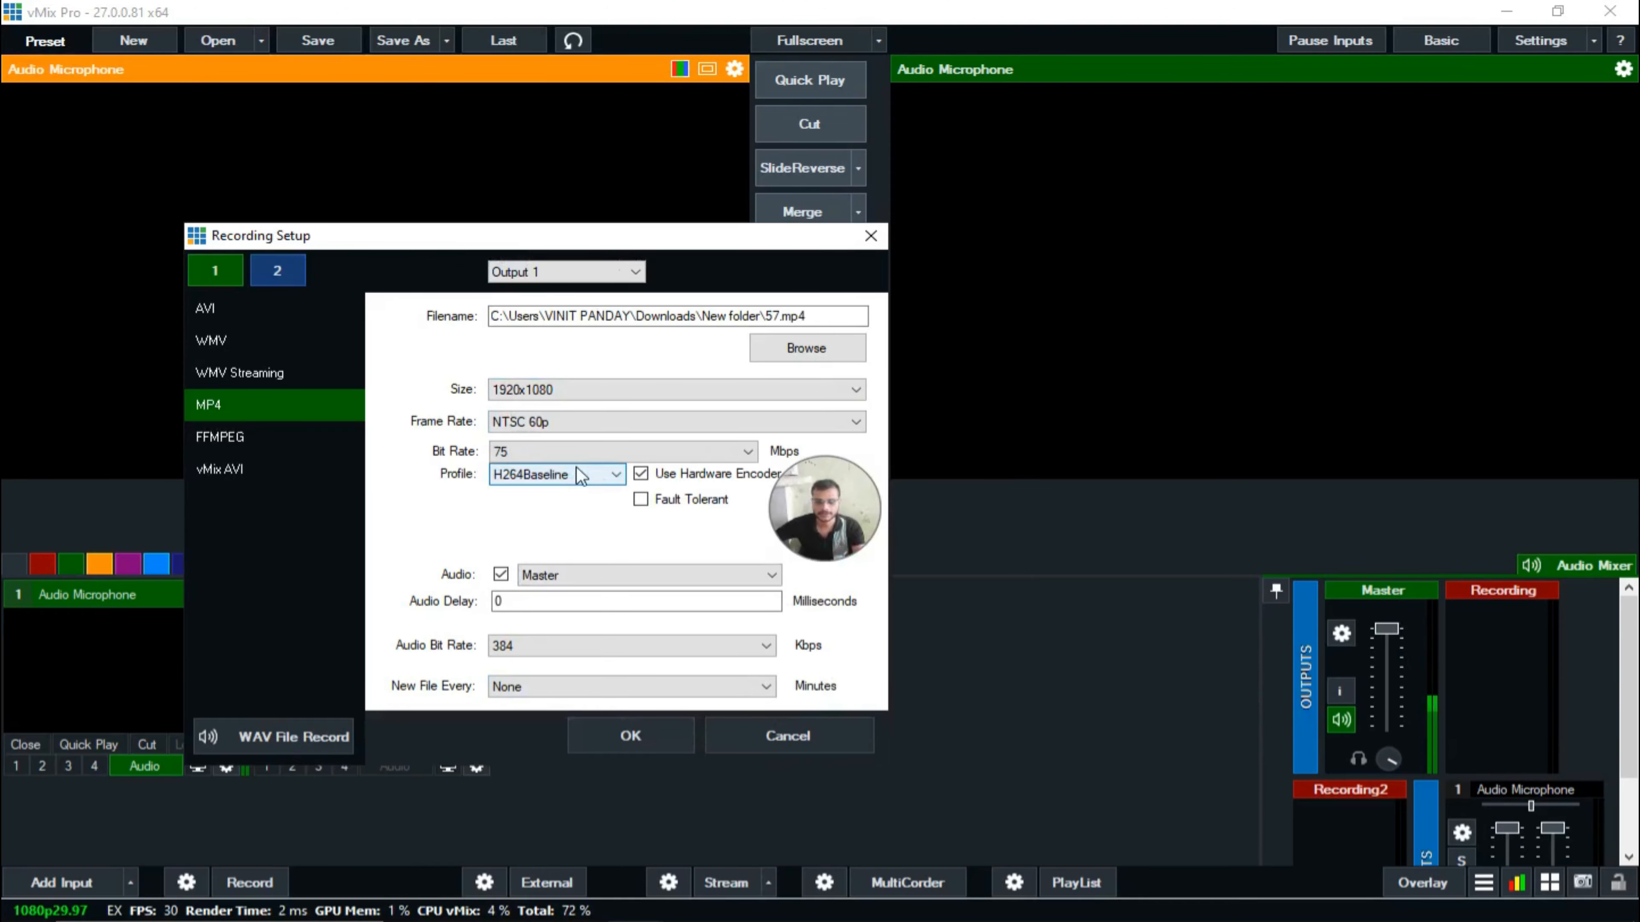
left_click(787, 736)
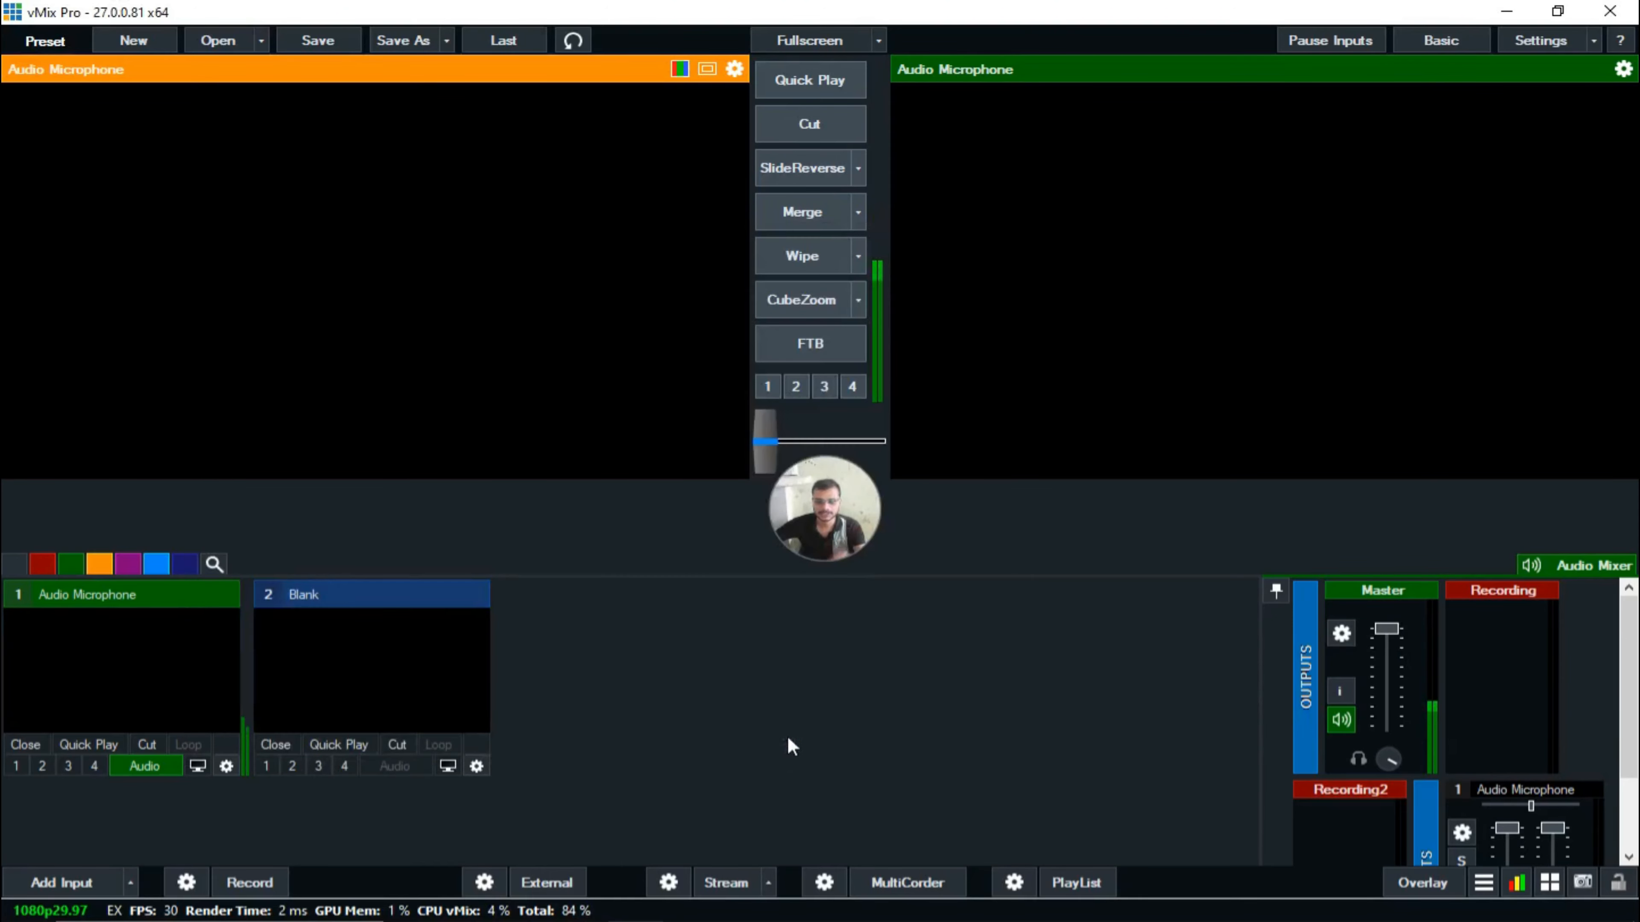